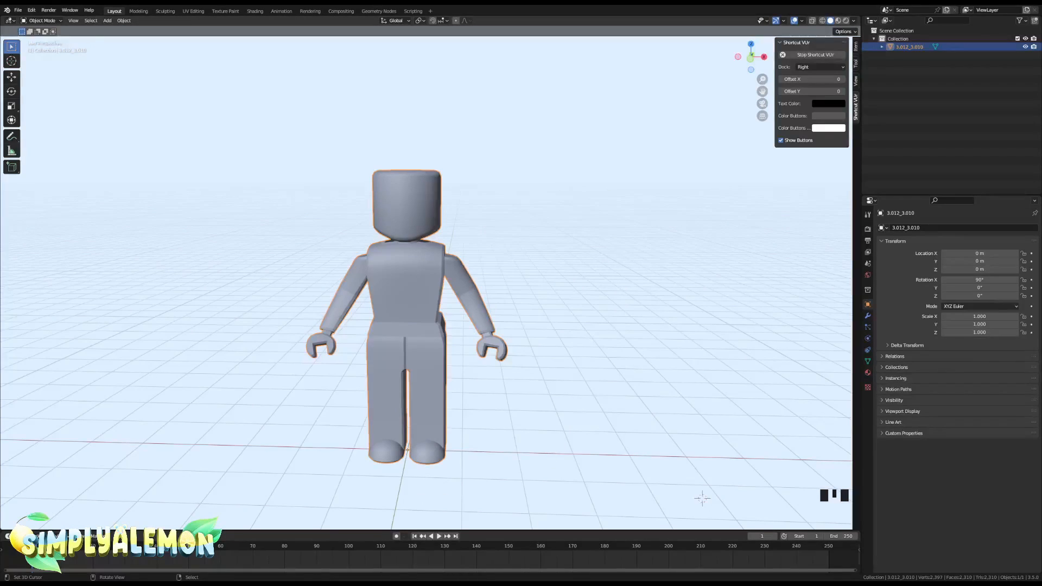
# Add a cube mesh beside the blocky character in the front view, level with its hand.
pyautogui.click(793, 519)
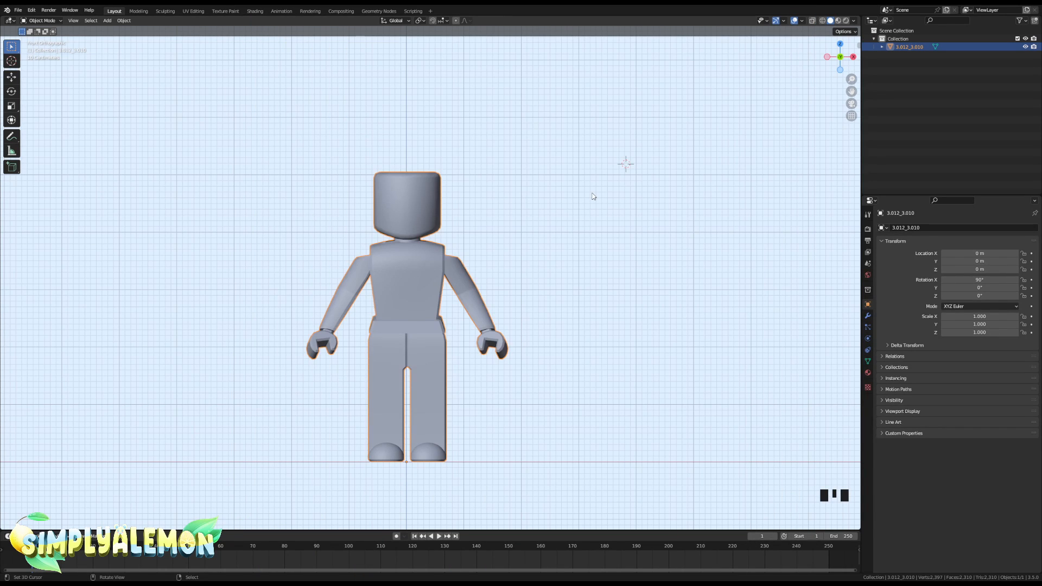
pyautogui.keyDown('shift'); pyautogui.moveTo(561, 292); pyautogui.dragTo(444, 327, button='middle'); pyautogui.keyUp('shift')
pyautogui.click(528, 334)
pyautogui.hotkey('shift', 'a')
pyautogui.moveTo(530, 334)
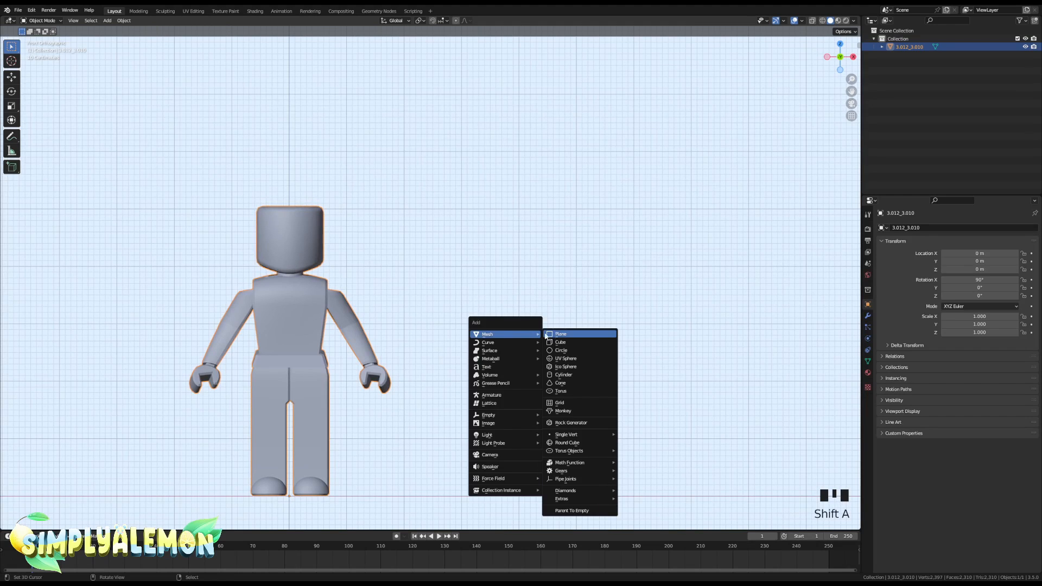
pyautogui.click(554, 343)
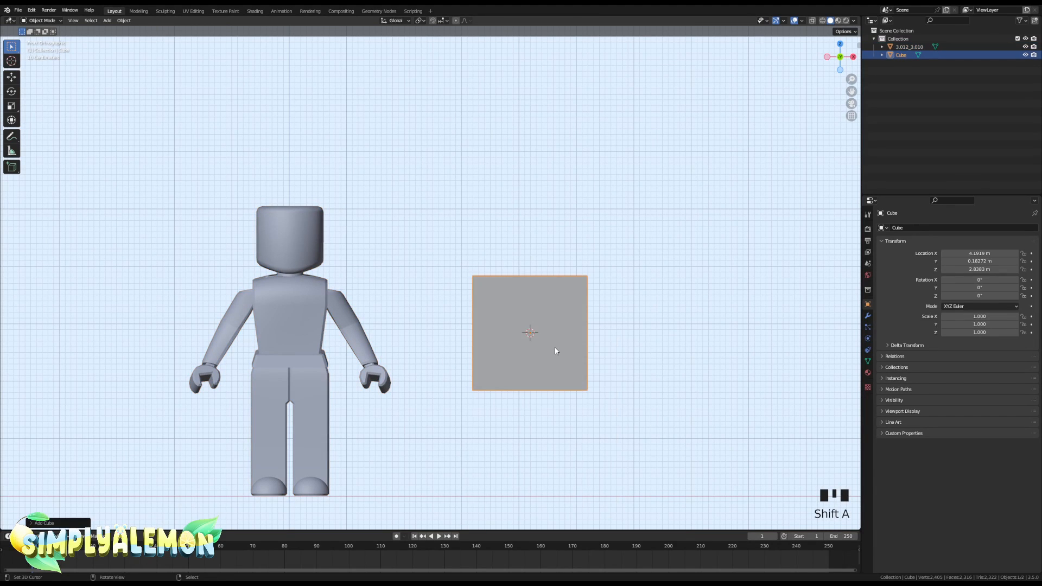
pyautogui.scroll(1, 651, 315)
pyautogui.keyDown('shift'); pyautogui.moveTo(651, 316); pyautogui.dragTo(584, 316, button='middle'); pyautogui.keyUp('shift')
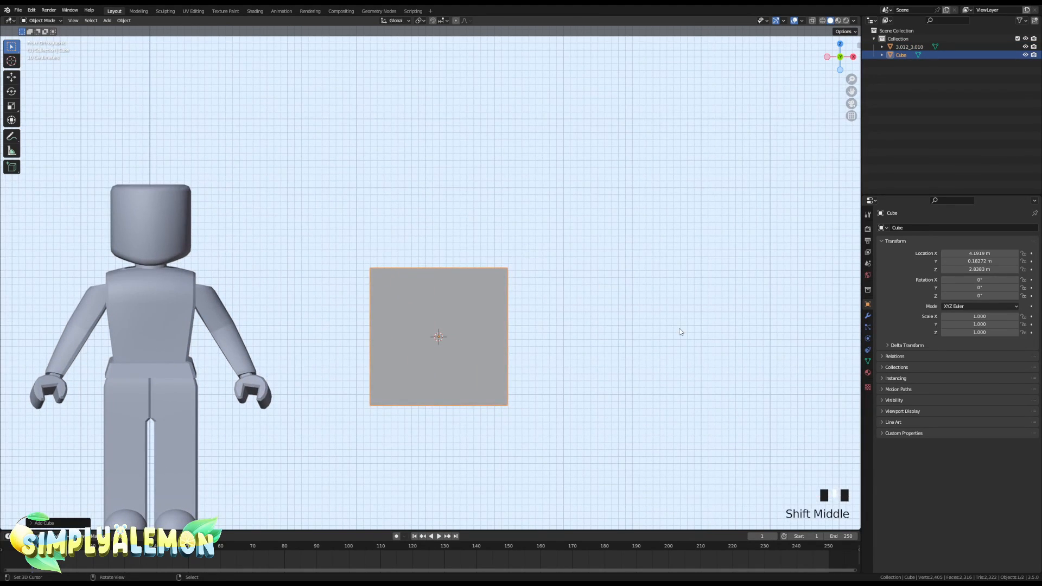
# Add a Subdivision Surface modifier to the cube.
pyautogui.click(868, 315)
pyautogui.click(940, 228)
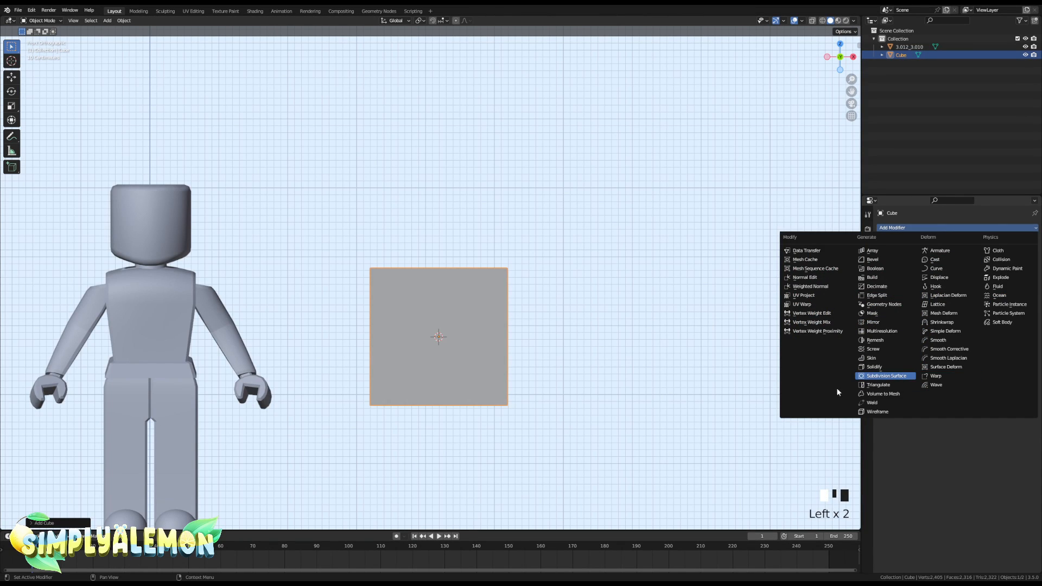
pyautogui.scroll(3, 478, 353)
pyautogui.scroll(-1, 471, 355)
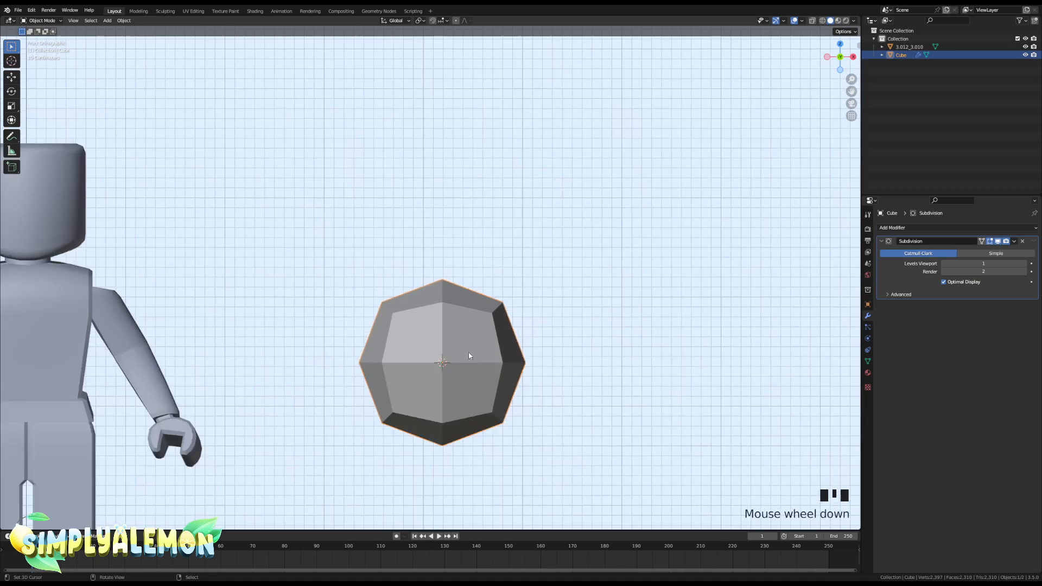
pyautogui.moveTo(478, 342)
pyautogui.keyDown('shift'); pyautogui.mouseDown(button='middle')
pyautogui.moveTo(474, 294)
pyautogui.moveTo(480, 330)
pyautogui.mouseUp(button='middle'); pyautogui.keyUp('shift')
# Add one vertical and one horizontal loop cut through the centre of the cube's front.
pyautogui.press('Tab')
pyautogui.hotkey('ctrl', 'r')
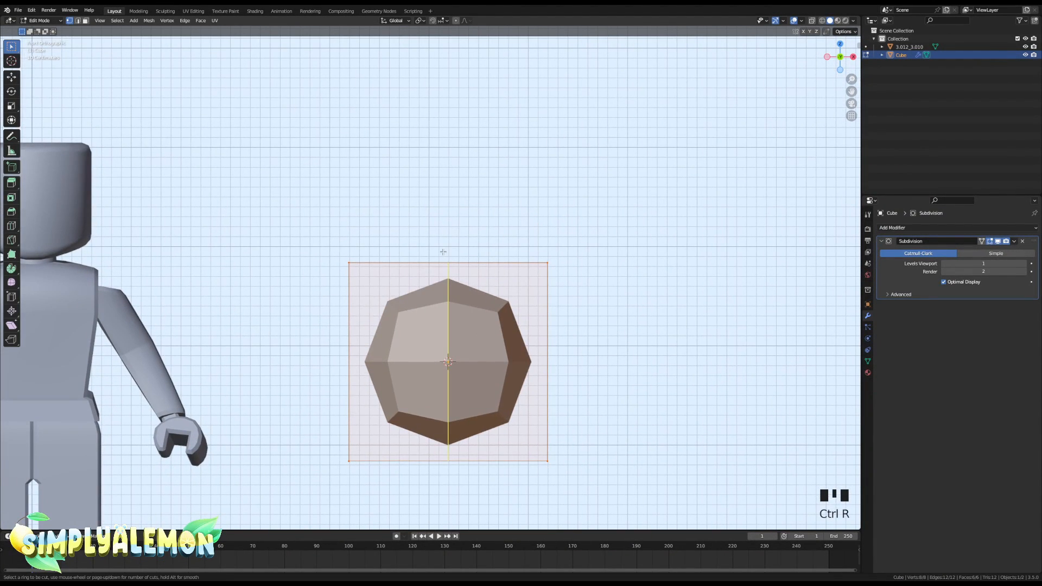
pyautogui.click(443, 253)
pyautogui.rightClick(443, 253)
pyautogui.hotkey('ctrl', 'r')
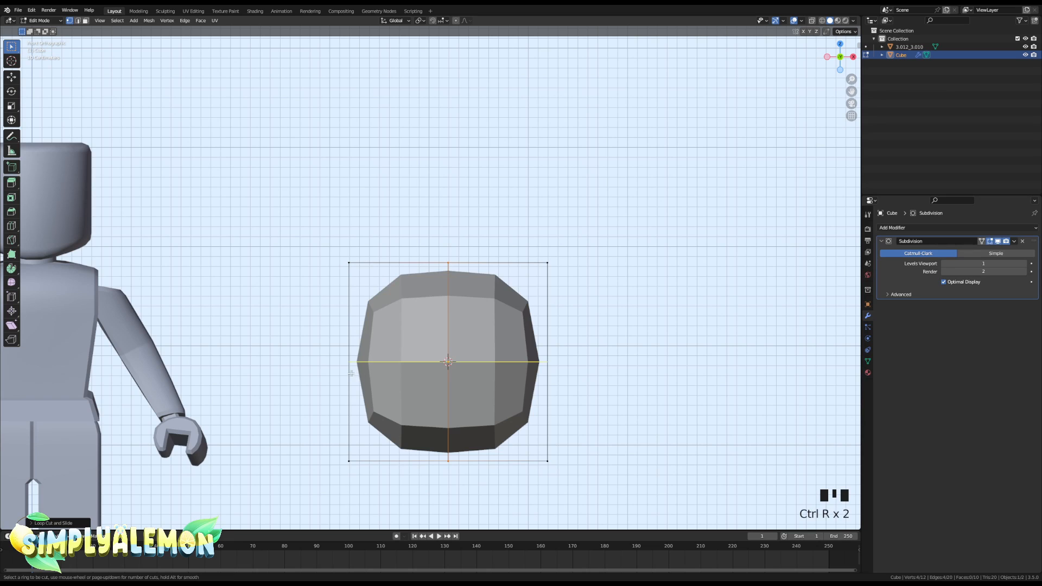
pyautogui.click(351, 373)
pyautogui.rightClick(351, 374)
pyautogui.press('g')
pyautogui.press('z')
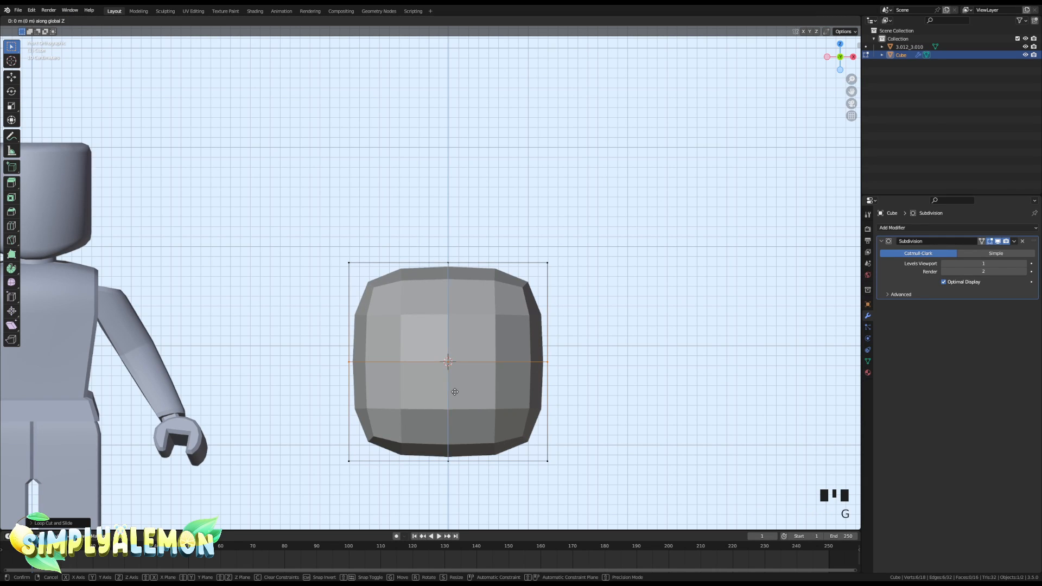
pyautogui.hotkey('ctrl', 'z')
# Add a horizontal loop cut close to the cube's bottom edge to sharpen its base.
pyautogui.hotkey('ctrl', 'r')
pyautogui.click(337, 414)
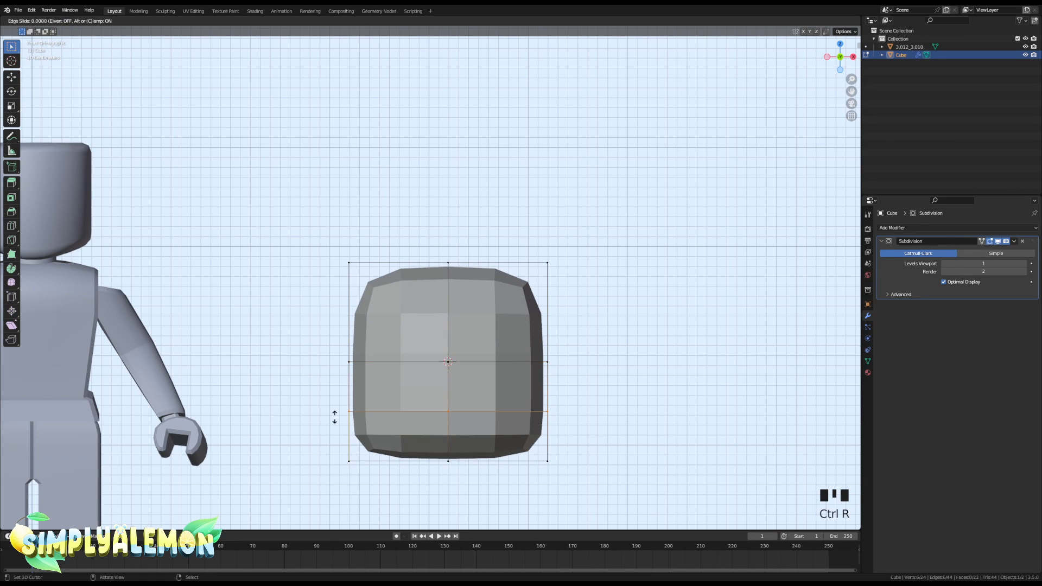
pyautogui.click(334, 436)
pyautogui.scroll(-3, 523, 337)
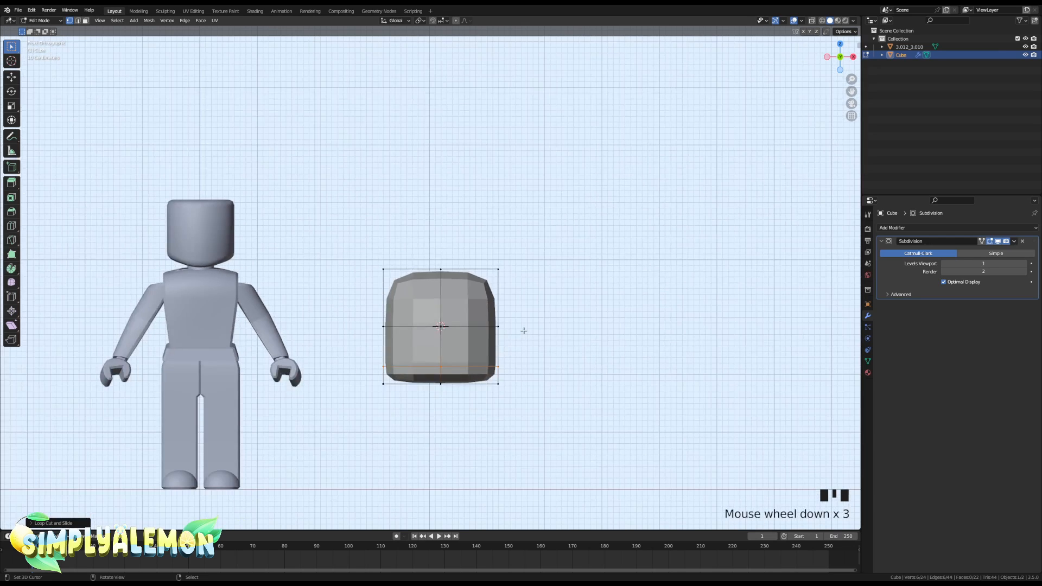
pyautogui.scroll(3, 523, 337)
pyautogui.hotkey('ctrl', 'r')
pyautogui.click(417, 246)
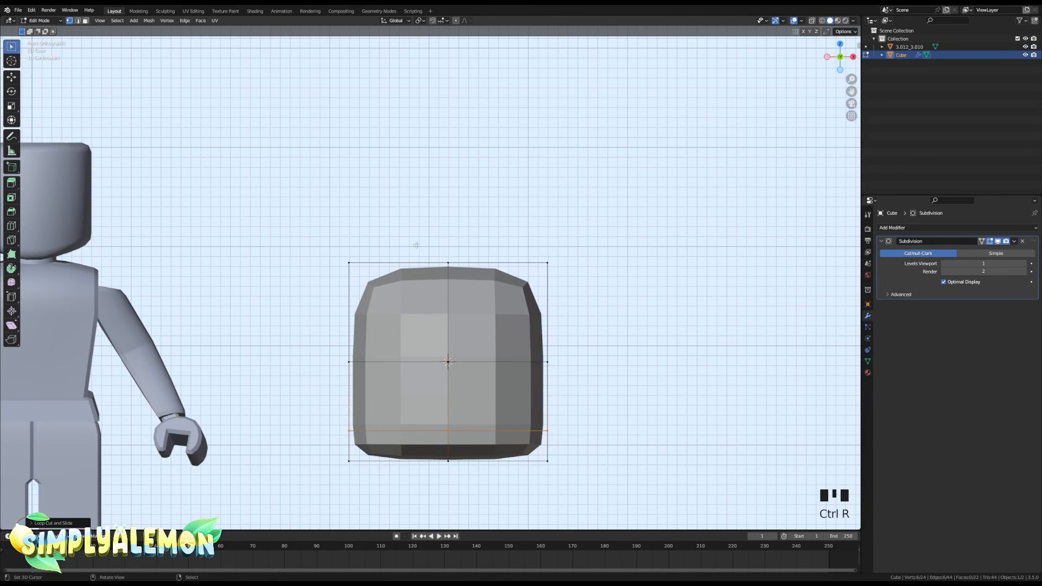
pyautogui.hotkey('ctrl', 'r')
pyautogui.doubleClick(418, 259)
pyautogui.hotkey('ctrl', 'r')
pyautogui.doubleClick(492, 256)
pyautogui.hotkey('ctrl', 'z')
pyautogui.hotkey('ctrl', 'z')
pyautogui.hotkey('ctrl', 'z')
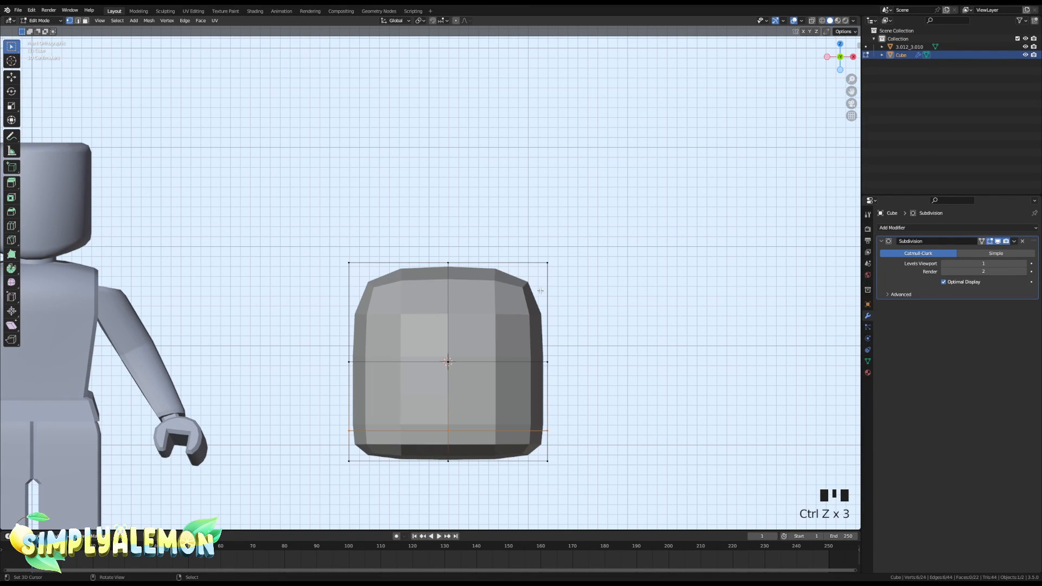
# Select all top vertices, including the hidden ones behind, and move them up along Z to make the body taller.
pyautogui.press('z')
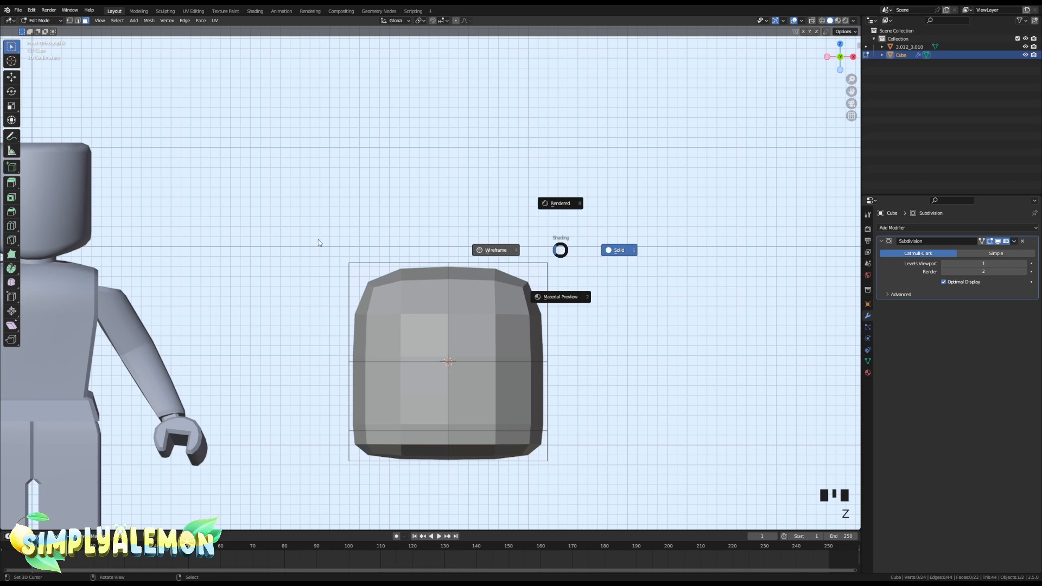
pyautogui.click(410, 234)
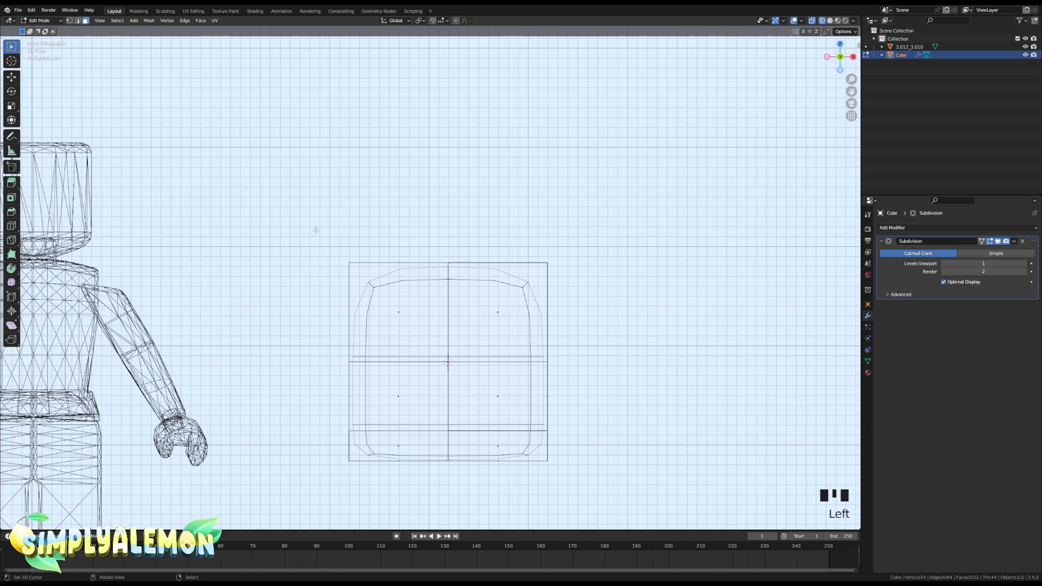
pyautogui.press('1')
pyautogui.moveTo(302, 252); pyautogui.dragTo(657, 318)
pyautogui.press('z')
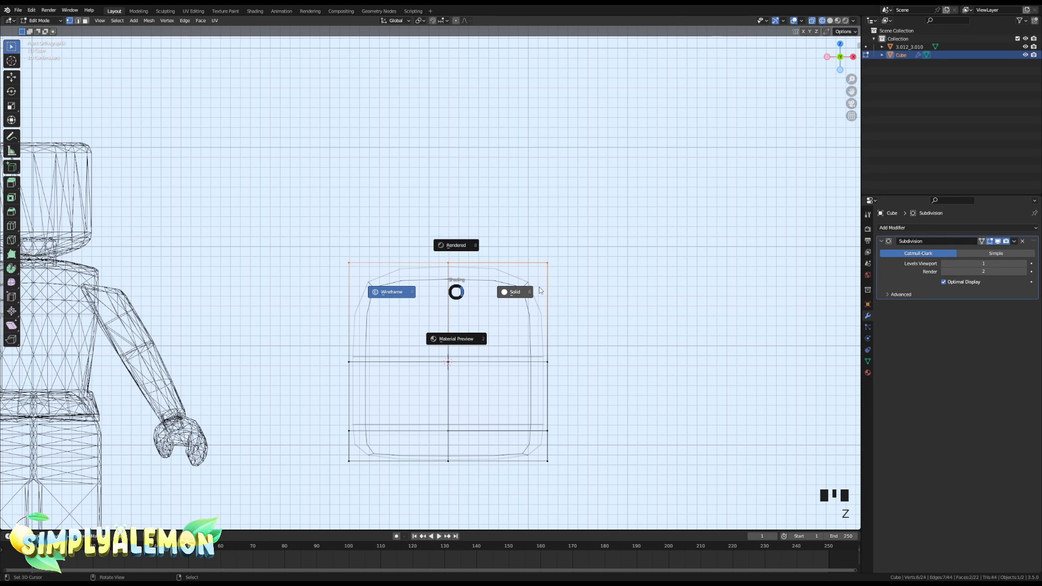
pyautogui.press('g')
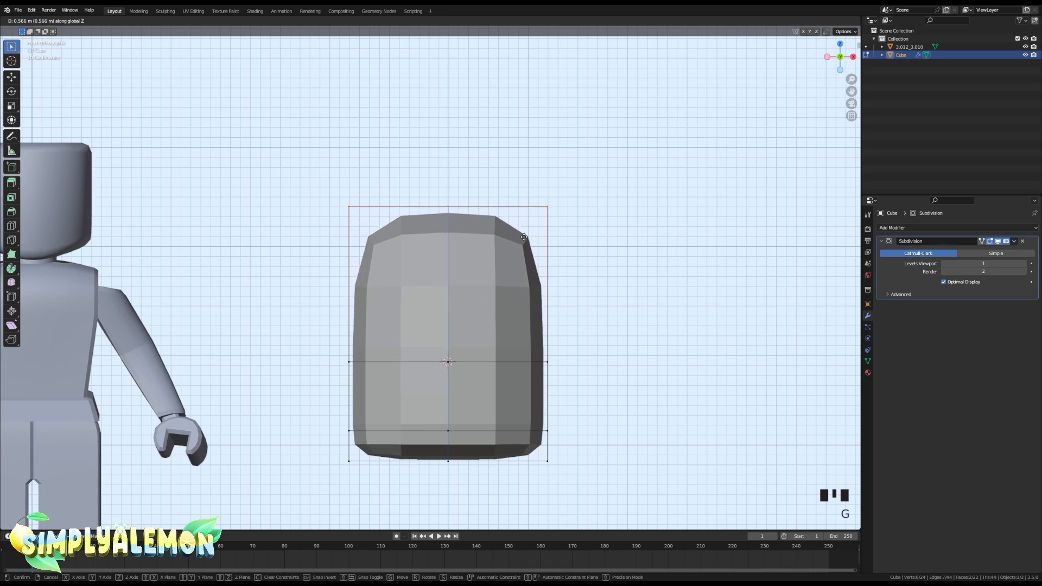
pyautogui.click(526, 253)
# Add a centred loop cut that splits the body's depth into front and back halves.
pyautogui.scroll(-2, 590, 331)
pyautogui.moveTo(589, 331); pyautogui.dragTo(483, 354, button='middle')
pyautogui.hotkey('ctrl', 'r')
pyautogui.click(471, 299)
pyautogui.rightClick(471, 299)
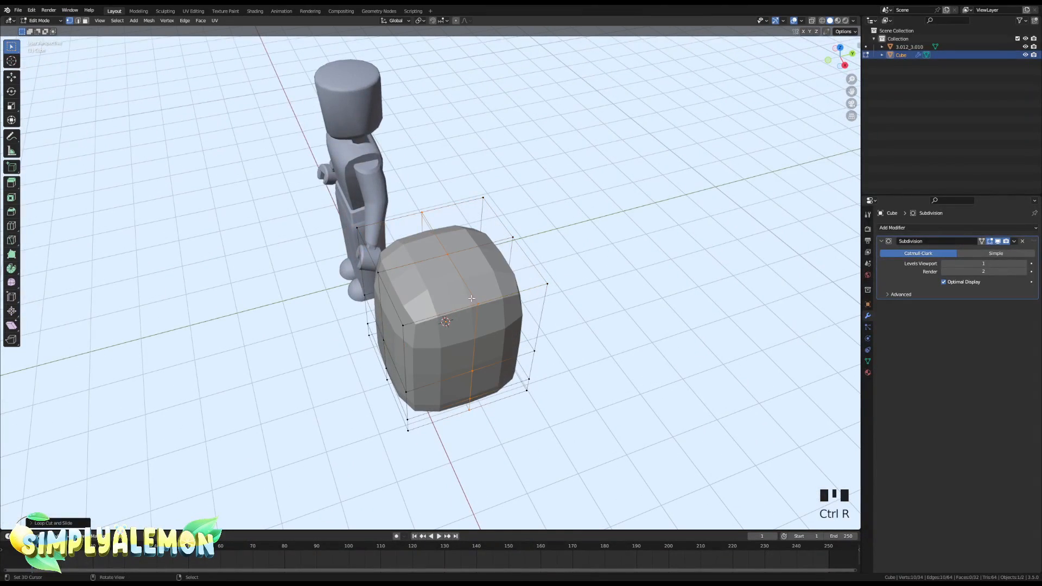
# Flatten the whole mesh by scaling it along Y to about 0.46.
pyautogui.press('a')
pyautogui.press('s')
pyautogui.press('y')
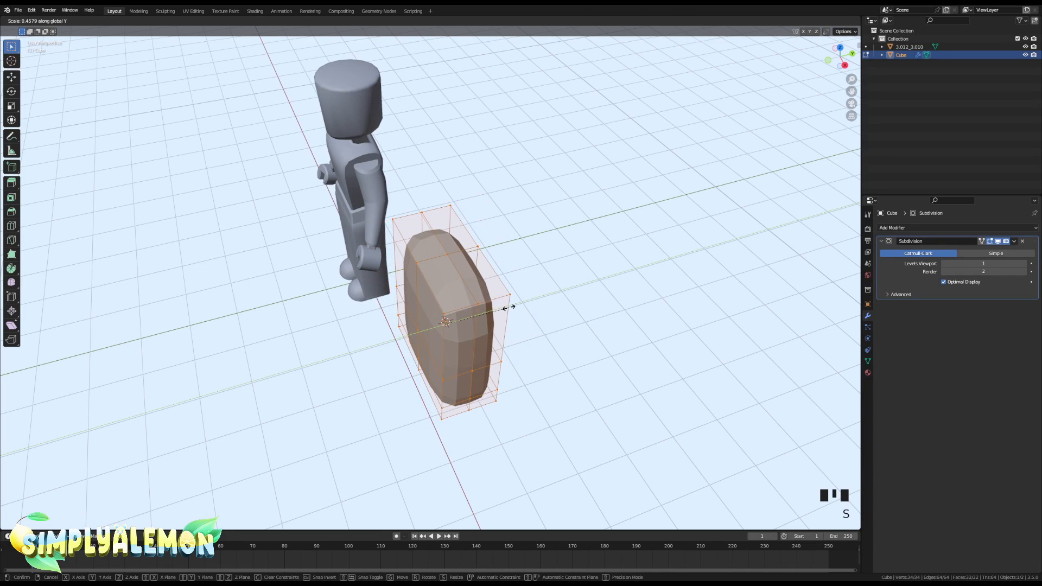
pyautogui.click(509, 308)
# Select all vertices of the two lowest rows through the mesh and widen them slightly along X.
pyautogui.moveTo(509, 307); pyautogui.dragTo(575, 291, button='middle')
pyautogui.press('`')
pyautogui.scroll(2, 515, 346)
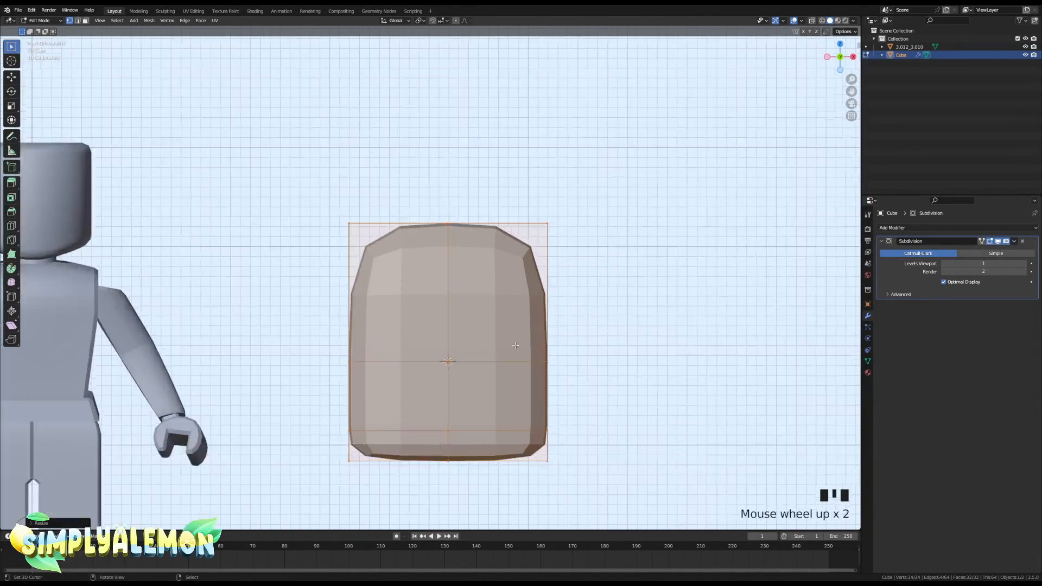
pyautogui.press('z')
pyautogui.click(367, 412)
pyautogui.rightClick(362, 408)
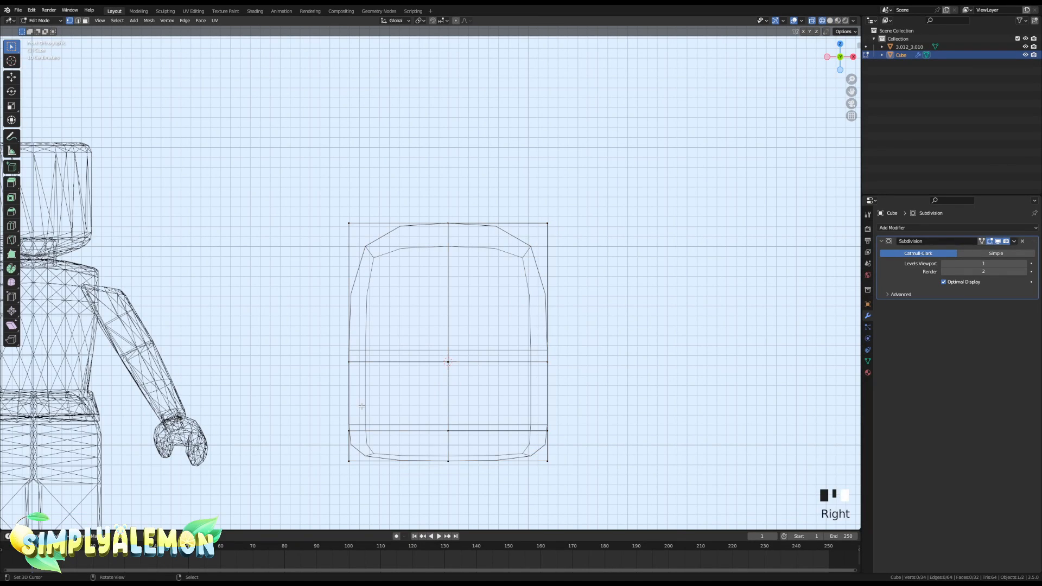
pyautogui.moveTo(302, 404)
pyautogui.mouseDown()
pyautogui.moveTo(540, 488)
pyautogui.moveTo(568, 487)
pyautogui.mouseUp()
pyautogui.hotkey('shift', 'z')
pyautogui.press('s')
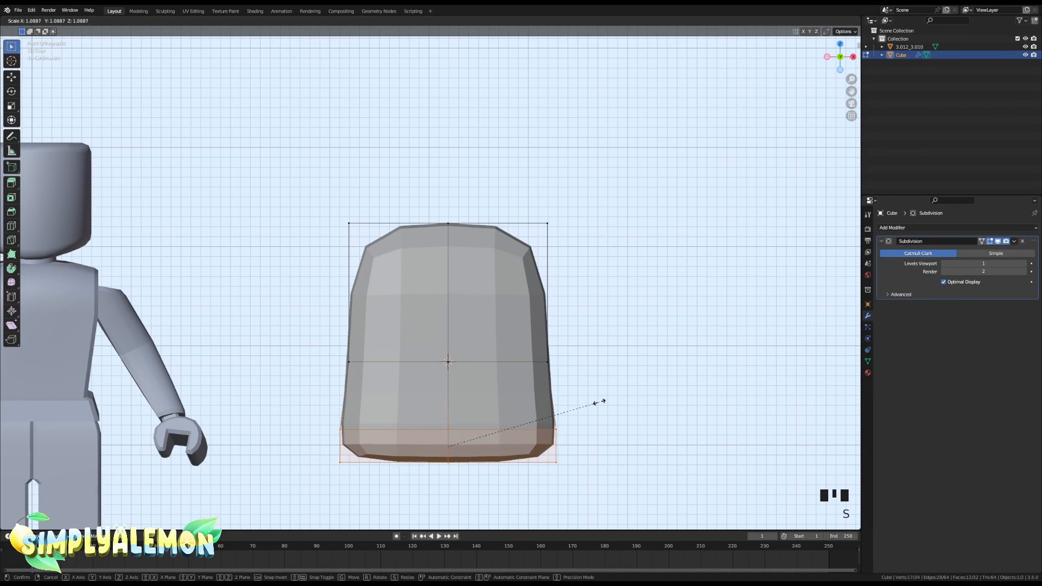
pyautogui.press('x')
pyautogui.click(602, 400)
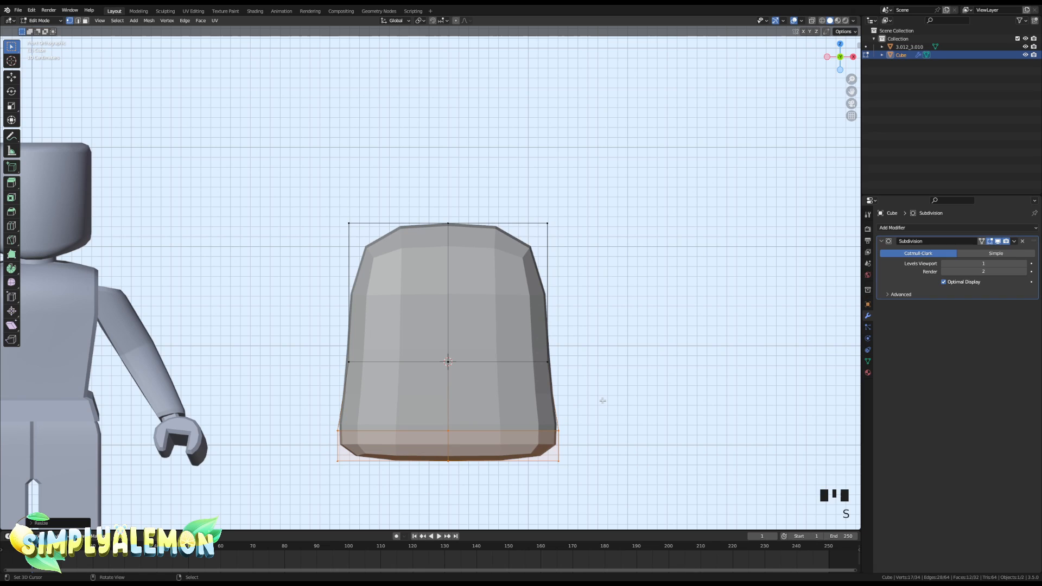
# Scale the middle horizontal edge loop along X to about 1.10 and return to Object Mode.
pyautogui.keyDown('alt'); pyautogui.rightClick(490, 358); pyautogui.keyUp('alt')
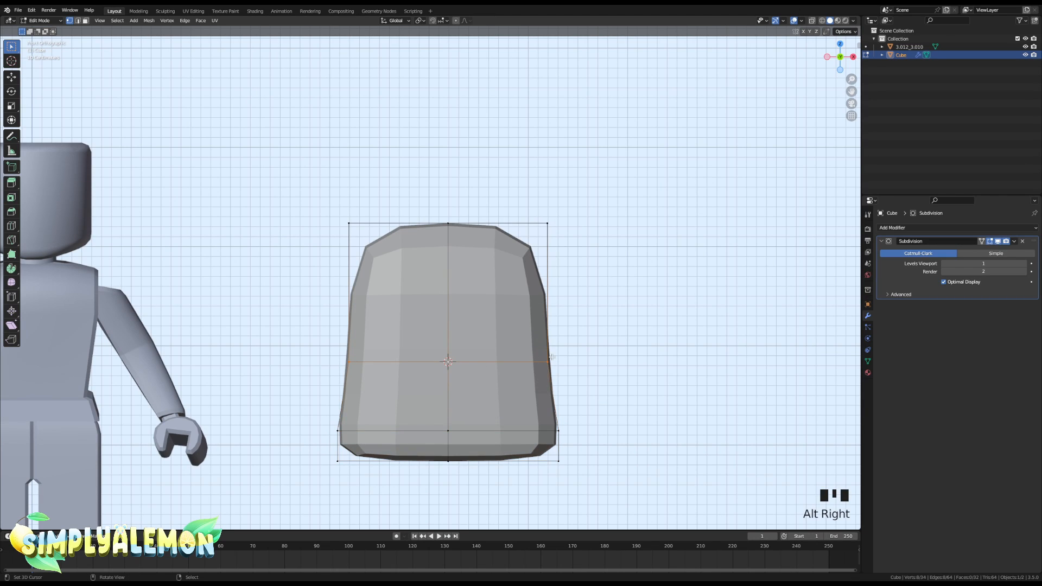
pyautogui.press('s')
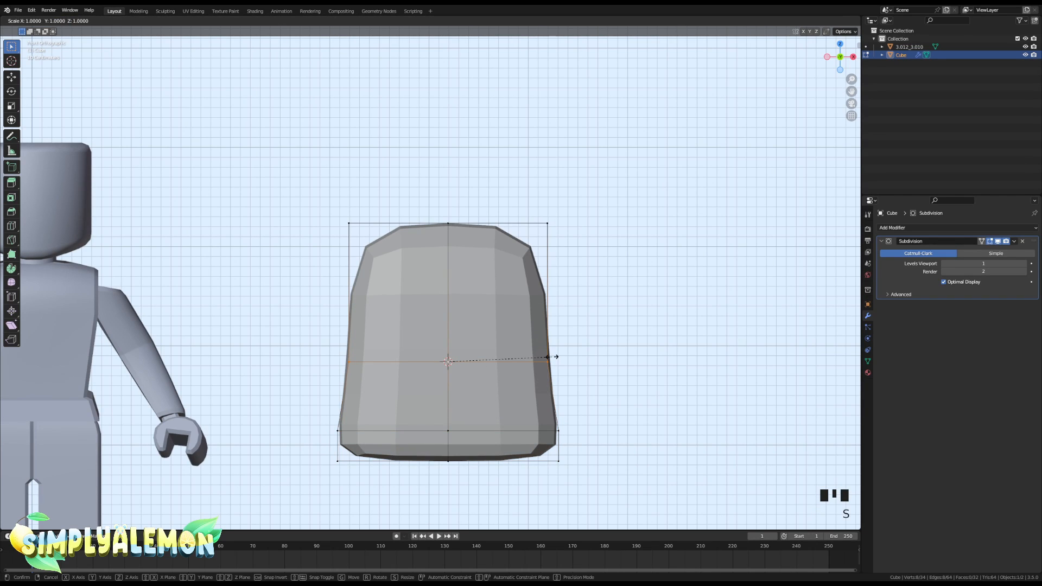
pyautogui.press('x')
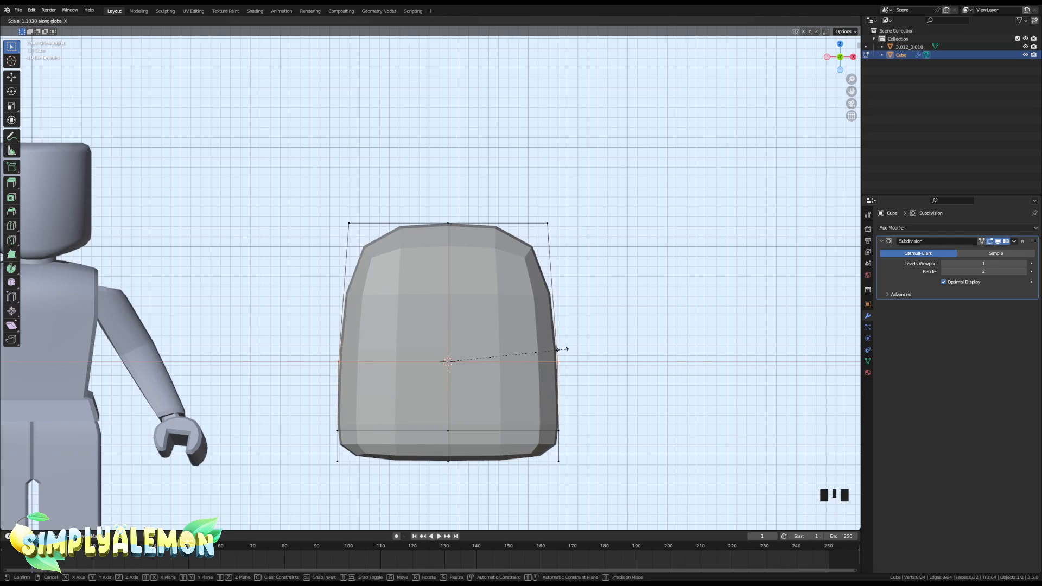
pyautogui.click(563, 350)
pyautogui.press('Tab')
pyautogui.rightClick(647, 345)
pyautogui.scroll(-4, 613, 352)
pyautogui.moveTo(580, 356)
pyautogui.mouseDown(button='middle')
pyautogui.moveTo(481, 370)
pyautogui.moveTo(633, 367)
pyautogui.moveTo(577, 368)
pyautogui.mouseUp(button='middle')
pyautogui.press('`')
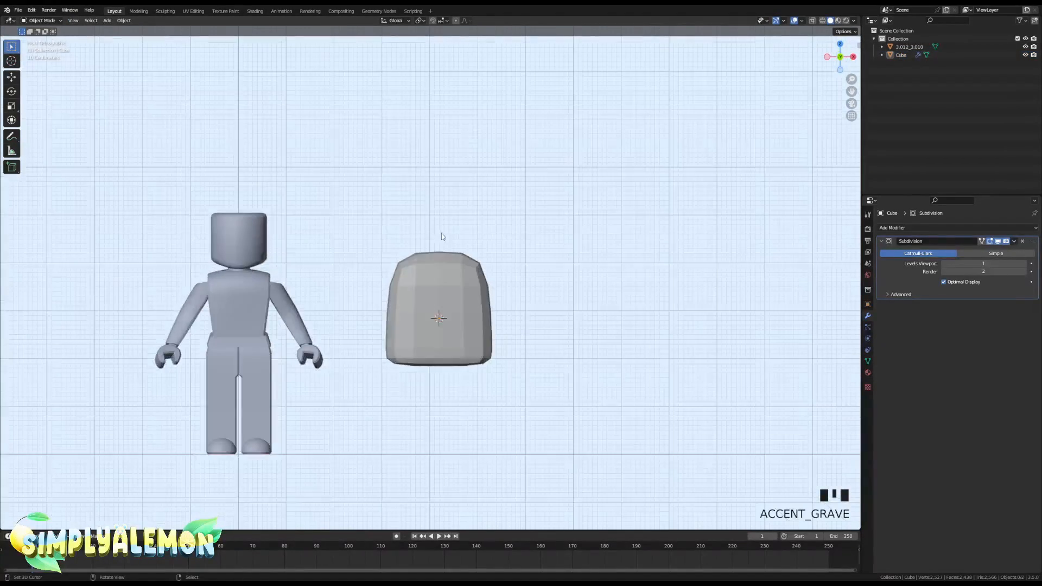
# Select the four lower front faces of the body and pull them outward along Y with proportional editing enabled.
pyautogui.rightClick(455, 351)
pyautogui.scroll(3, 515, 367)
pyautogui.press('Tab')
pyautogui.press('3')
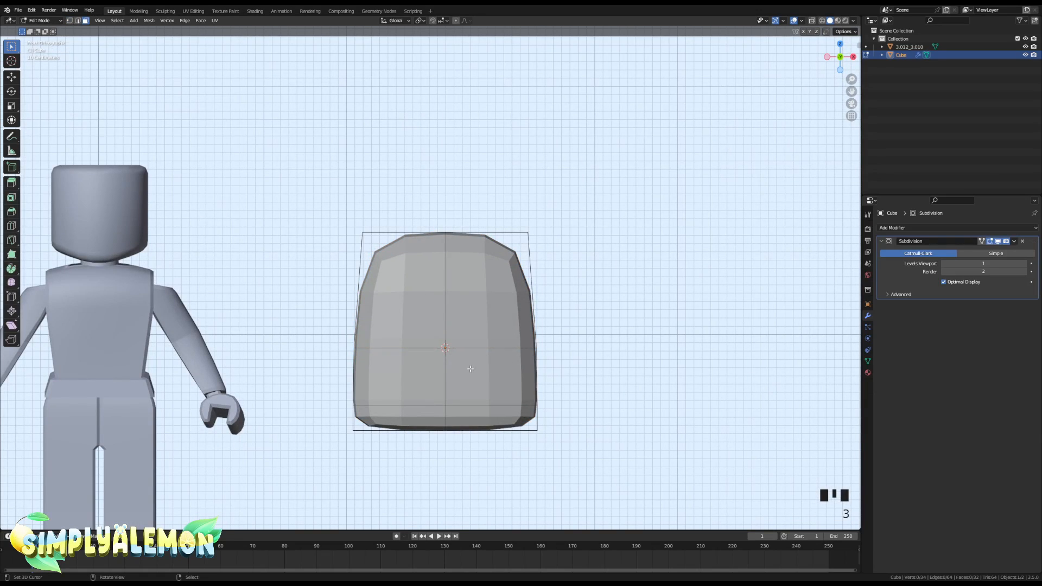
pyautogui.rightClick(428, 370)
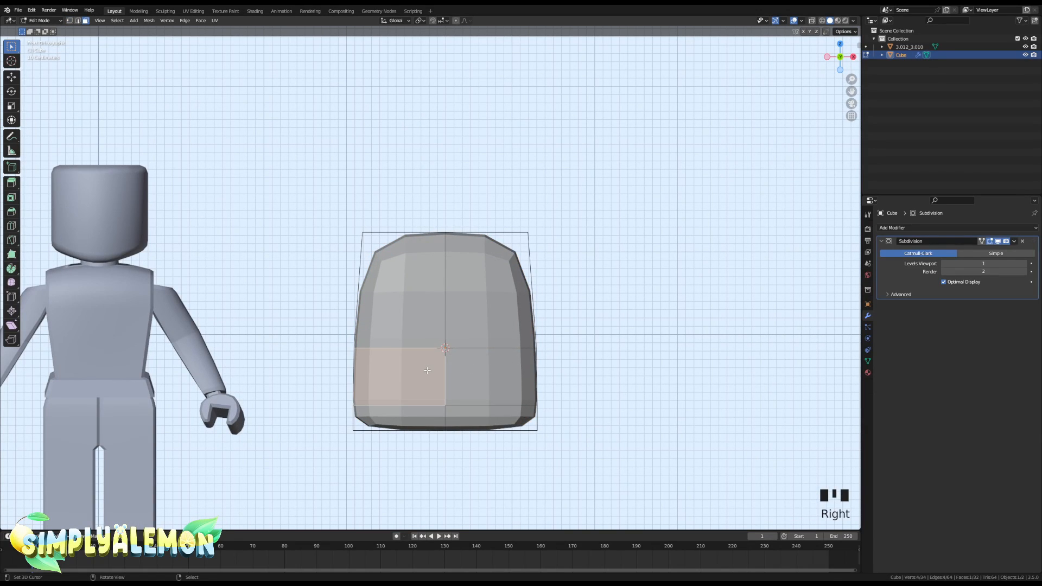
pyautogui.keyDown('shift'); pyautogui.rightClick(417, 412); pyautogui.keyUp('shift')
pyautogui.keyDown('shift'); pyautogui.rightClick(492, 417); pyautogui.keyUp('shift')
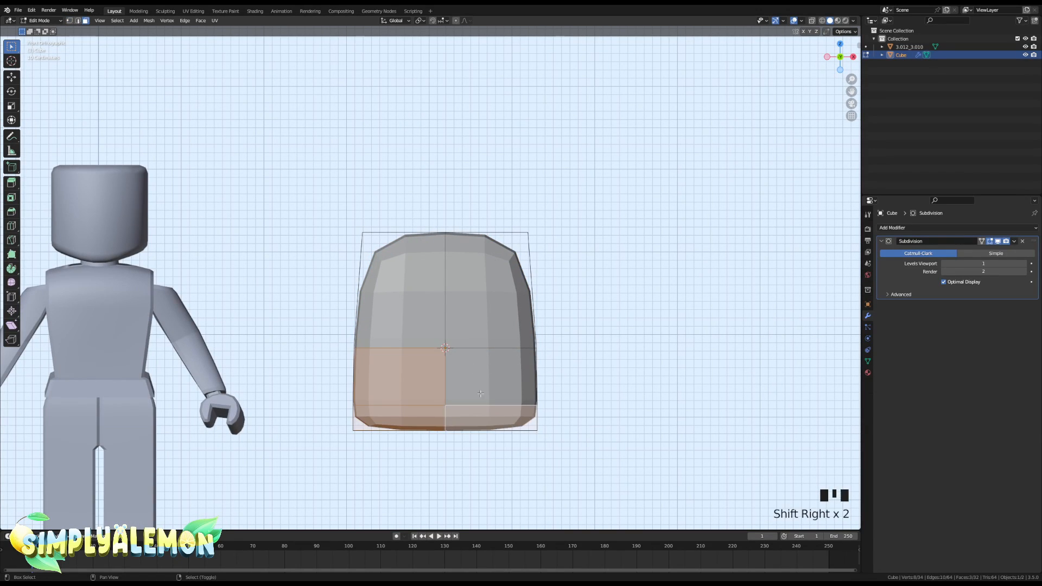
pyautogui.keyDown('shift'); pyautogui.rightClick(494, 374); pyautogui.keyUp('shift')
pyautogui.click(456, 22)
pyautogui.moveTo(535, 307); pyautogui.dragTo(440, 326, button='middle')
pyautogui.keyDown('shift'); pyautogui.moveTo(423, 380); pyautogui.dragTo(527, 325, button='middle'); pyautogui.keyUp('shift')
pyautogui.moveTo(526, 325); pyautogui.dragTo(525, 362, button='middle')
pyautogui.press('g')
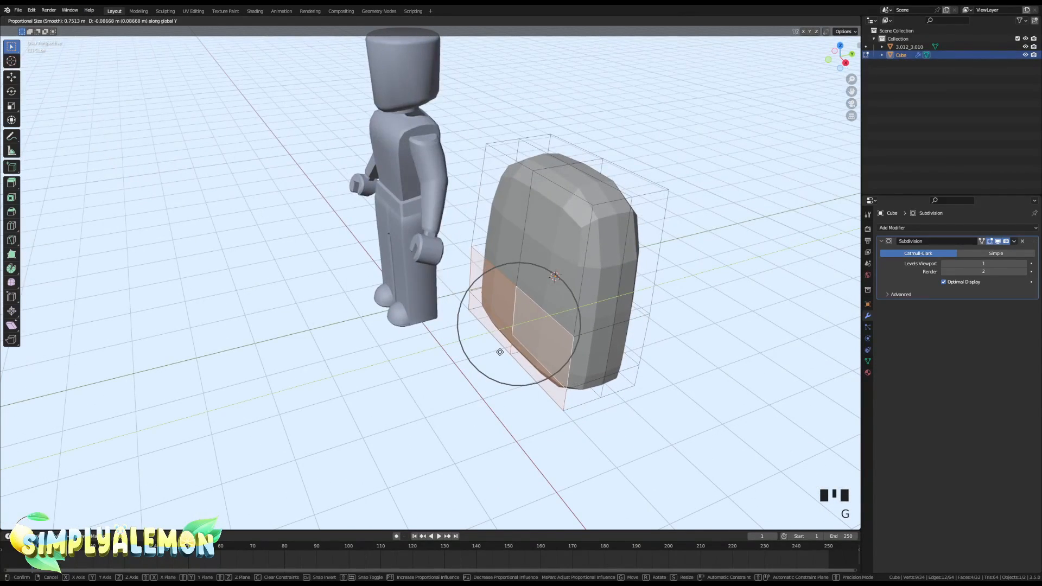
pyautogui.click(485, 354)
# Move the lower front faces back inward along Y with a proportional size of about 0.47 m, and deselect them.
pyautogui.moveTo(486, 354); pyautogui.dragTo(554, 352, button='middle')
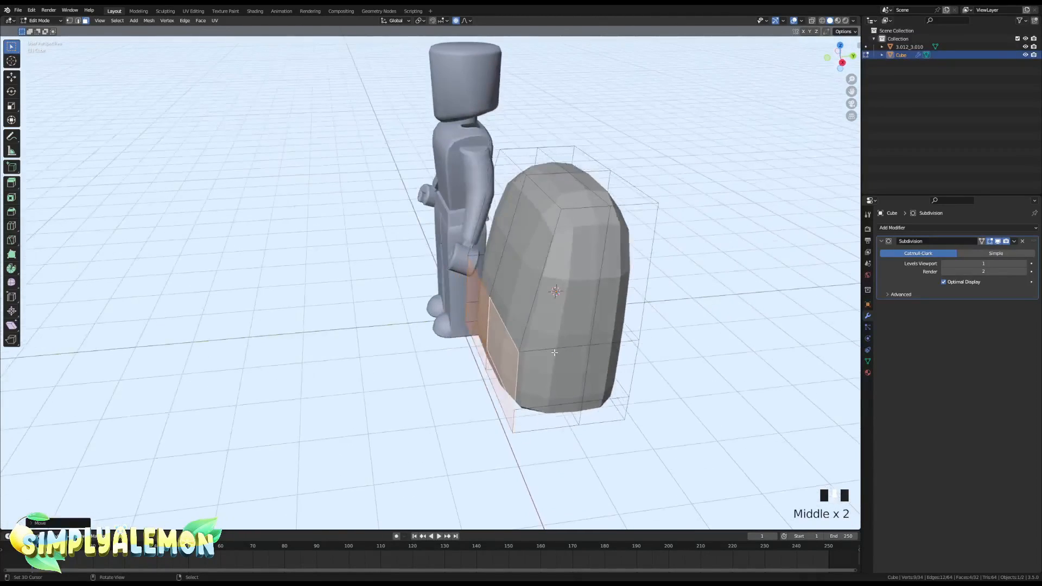
pyautogui.press('g')
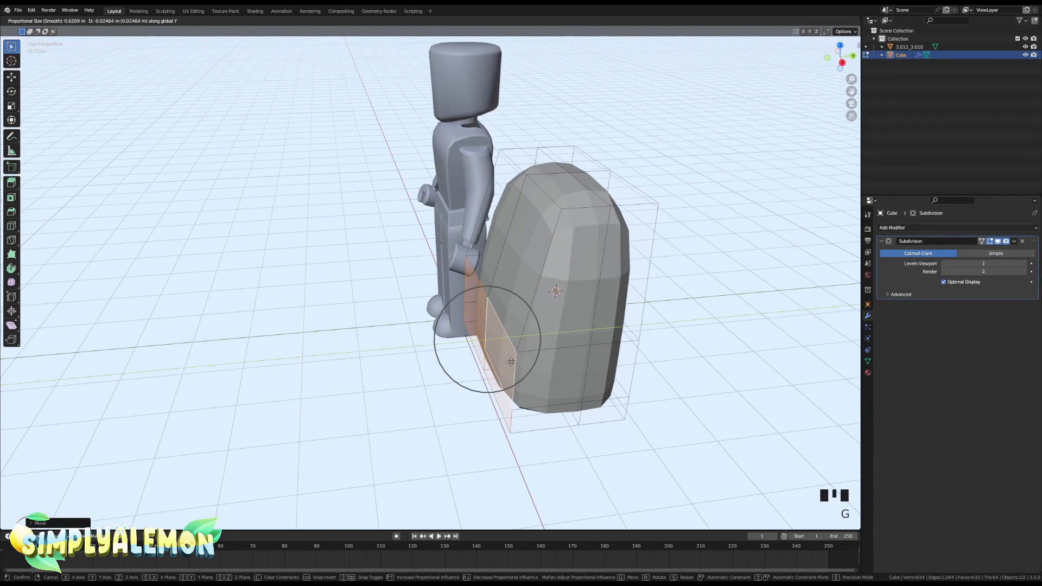
pyautogui.scroll(3, 511, 360)
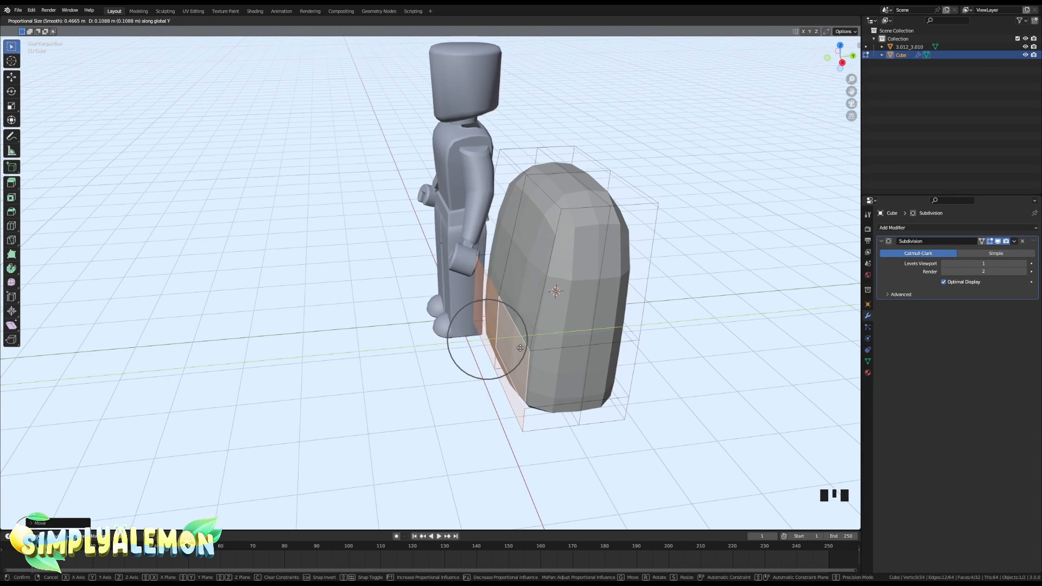
pyautogui.click(528, 343)
pyautogui.moveTo(480, 131); pyautogui.dragTo(591, 102, button='middle')
pyautogui.press('`')
pyautogui.rightClick(626, 208)
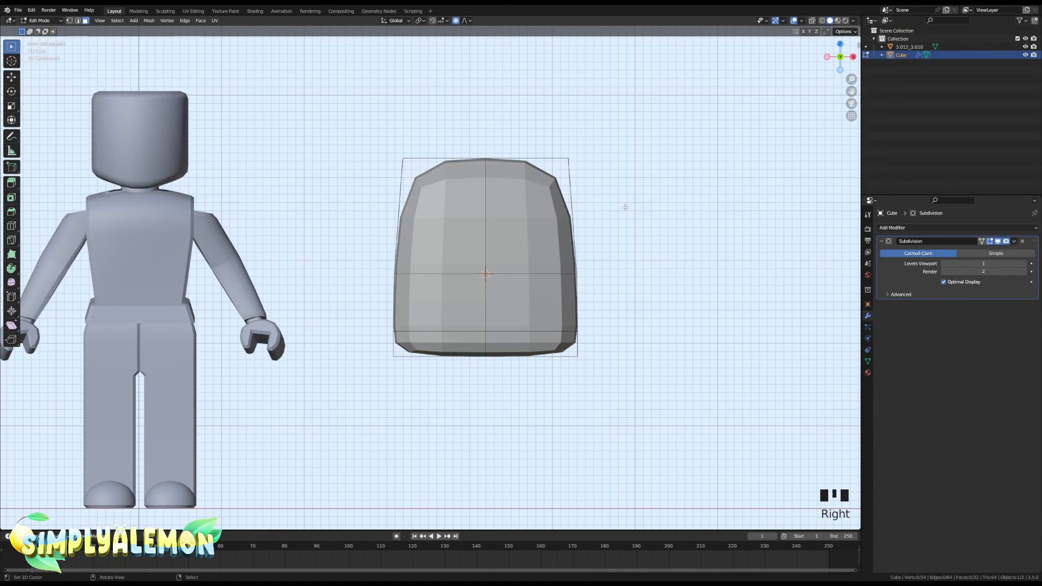
# Add two vertical loop cuts to the body, one centred in each half beside the middle edge.
pyautogui.press('Tab')
pyautogui.rightClick(450, 278)
pyautogui.keyDown('shift'); pyautogui.moveTo(502, 399); pyautogui.dragTo(451, 501, button='middle'); pyautogui.keyUp('shift')
pyautogui.press('Tab')
pyautogui.hotkey('ctrl', 'r')
pyautogui.click(396, 251)
pyautogui.rightClick(399, 252)
pyautogui.hotkey('ctrl', 'r')
pyautogui.click(437, 251)
pyautogui.rightClick(437, 251)
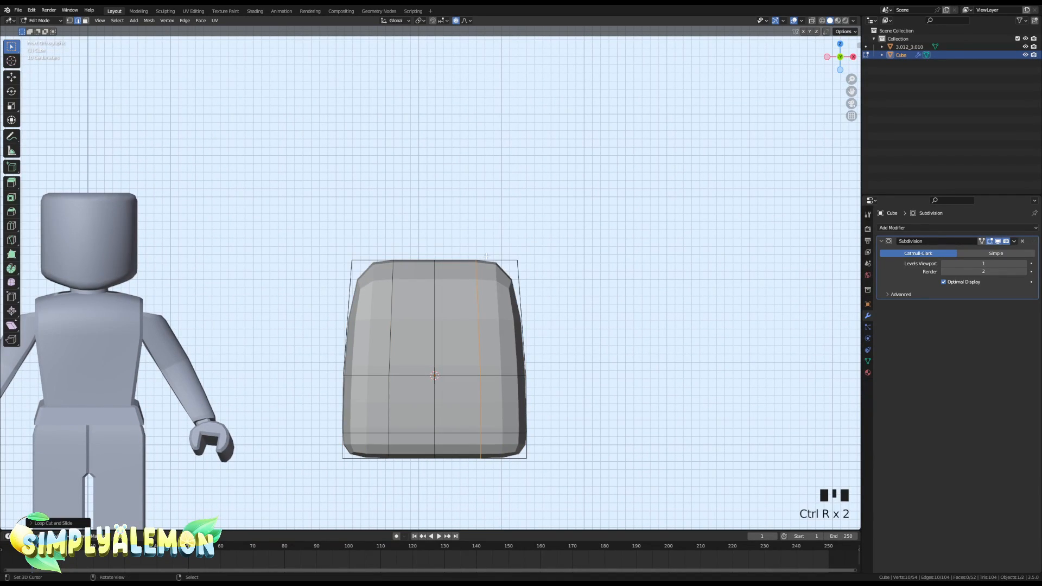
# Select the centre vertices of the body's top through the mesh and raise them along Z with a proportional size of about 1 m.
pyautogui.press('z')
pyautogui.click(370, 261)
pyautogui.press('1')
pyautogui.rightClick(428, 239)
pyautogui.moveTo(417, 242); pyautogui.dragTo(469, 289)
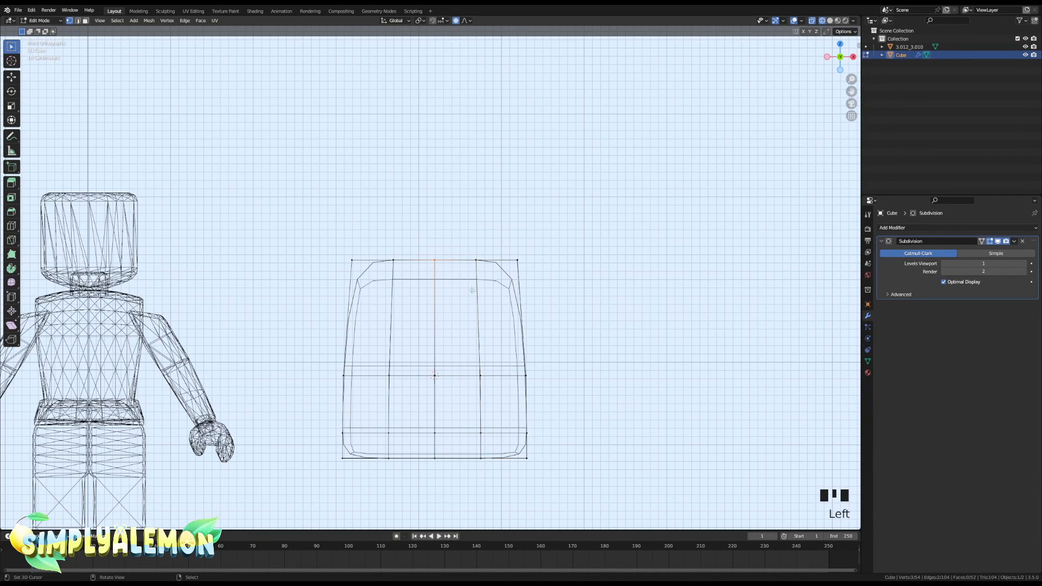
pyautogui.press('z')
pyautogui.press('g')
pyautogui.press('z')
pyautogui.scroll(-9, 577, 330)
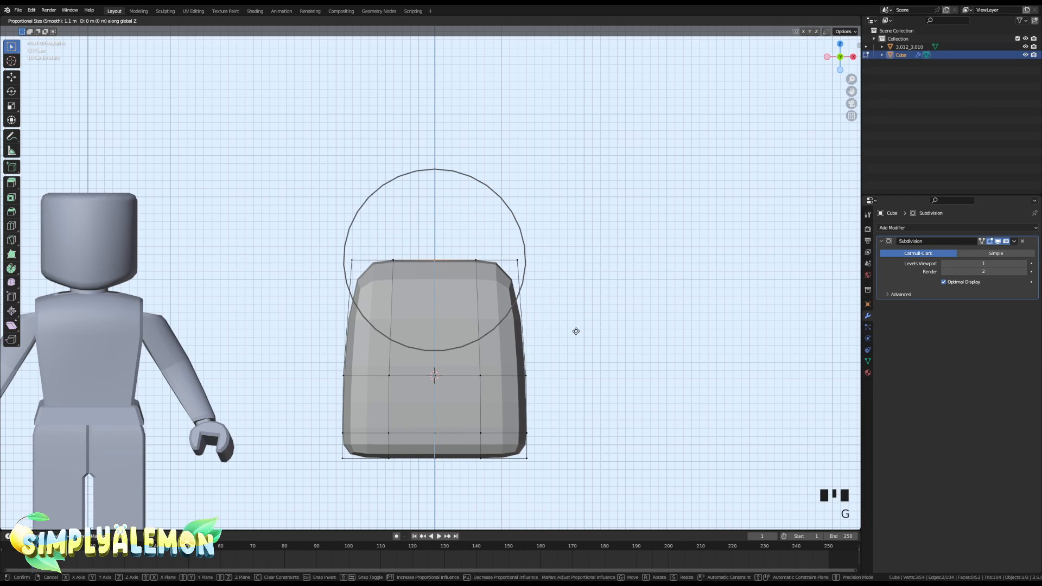
pyautogui.scroll(1, 572, 315)
pyautogui.click(565, 298)
# Select the whole top row of vertices and lower it about 0.27 m along Z with proportional editing off.
pyautogui.press('z')
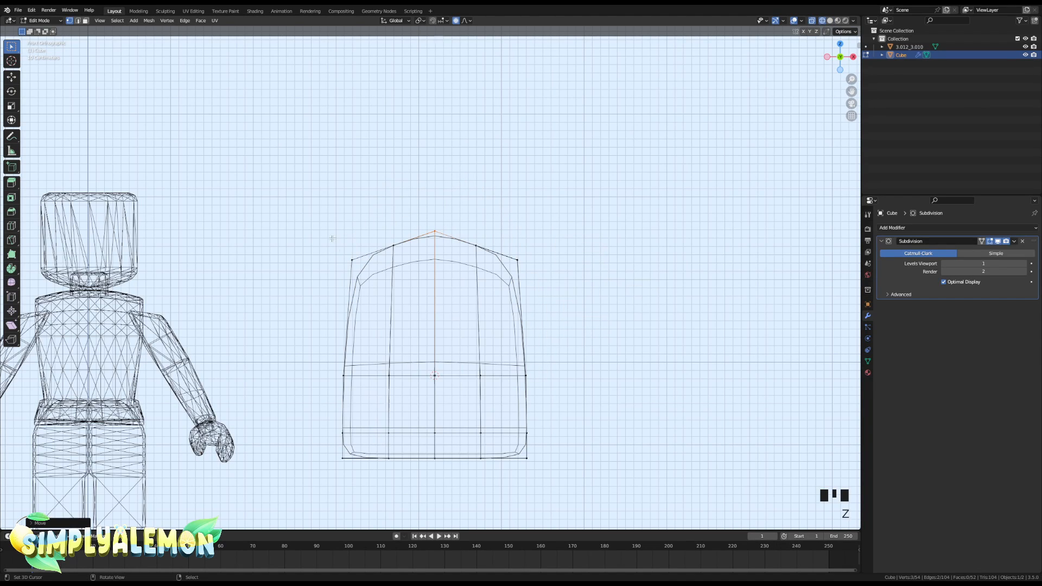
pyautogui.moveTo(294, 220); pyautogui.dragTo(602, 290)
pyautogui.press('g')
pyautogui.rightClick(507, 233)
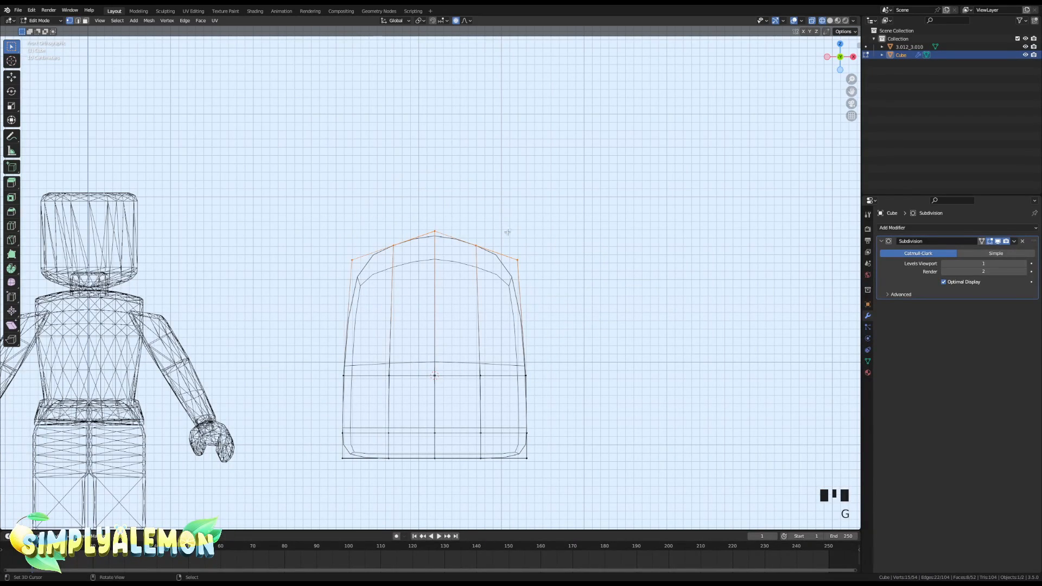
pyautogui.click(456, 21)
pyautogui.press('z')
pyautogui.press('g')
pyautogui.press('z')
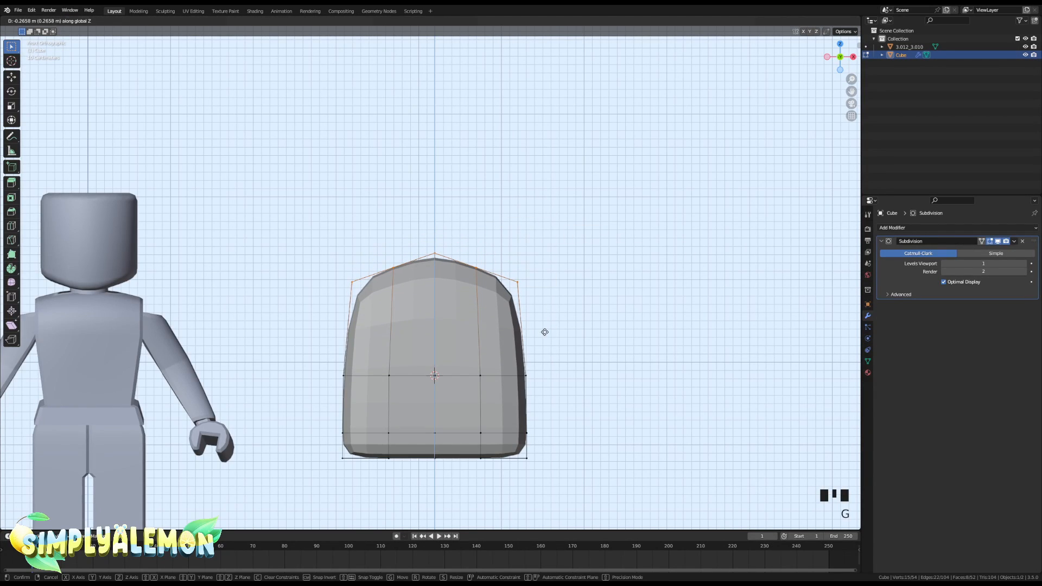
pyautogui.click(545, 332)
# Examine the body's arched top in Object Mode from an angle and from the front.
pyautogui.press('Tab')
pyautogui.rightClick(623, 349)
pyautogui.scroll(-4, 543, 351)
pyautogui.rightClick(464, 351)
pyautogui.scroll(2, 531, 409)
pyautogui.moveTo(532, 409); pyautogui.dragTo(521, 374, button='middle')
pyautogui.press('KP_1')
pyautogui.scroll(3, 398, 359)
# Select the middle horizontal edge loop of the body and scale it up slightly.
pyautogui.press('Tab')
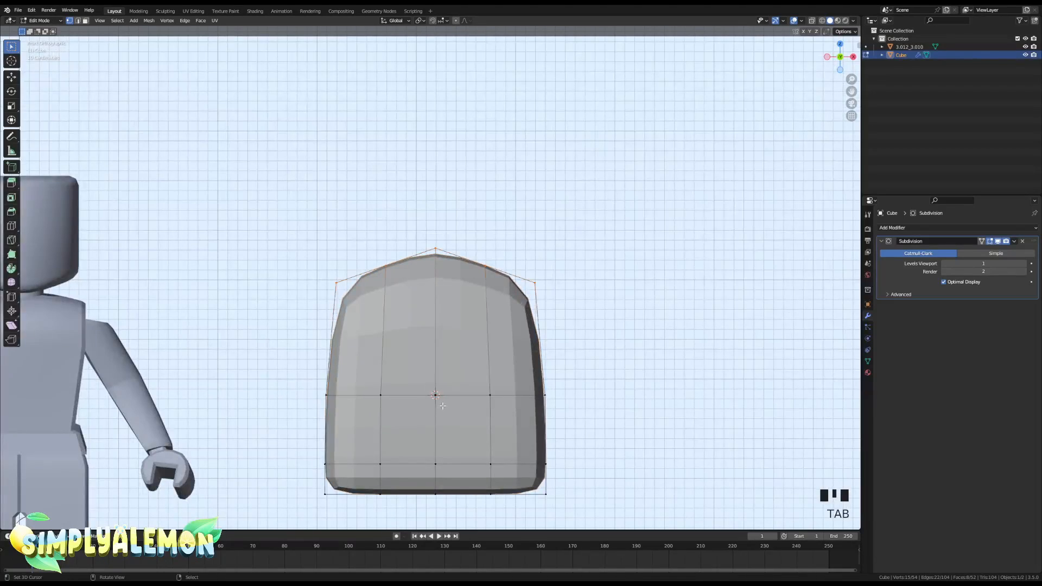
pyautogui.keyDown('shift'); pyautogui.moveTo(442, 406); pyautogui.dragTo(448, 303, button='middle'); pyautogui.keyUp('shift')
pyautogui.keyDown('alt'); pyautogui.rightClick(584, 298); pyautogui.keyUp('alt')
pyautogui.press('s')
pyautogui.click(594, 298)
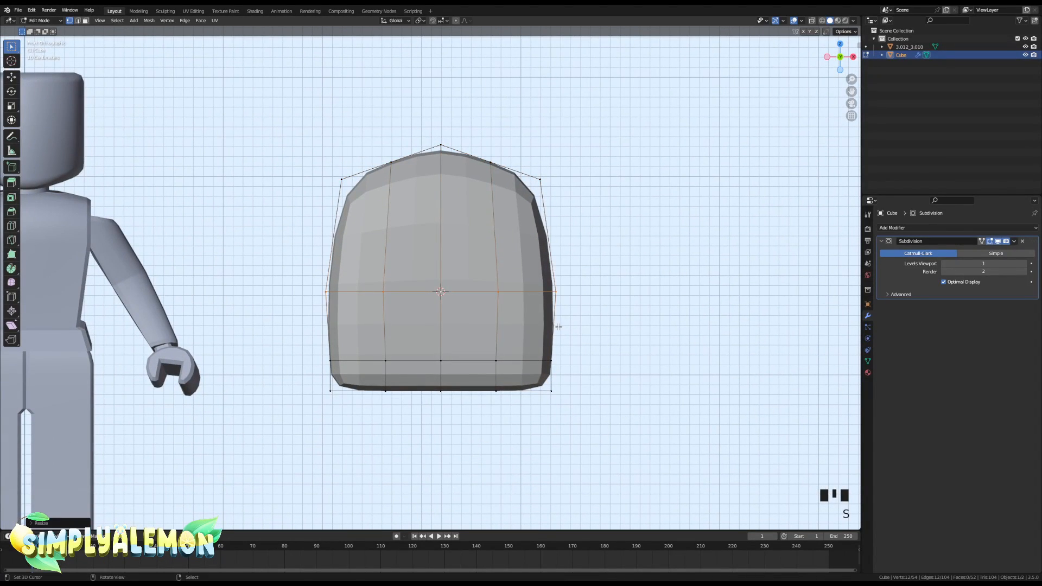
pyautogui.press('s')
pyautogui.click(569, 310)
# Select all vertices of the two lowest rows through the mesh and scale them to about 0.99.
pyautogui.press('z')
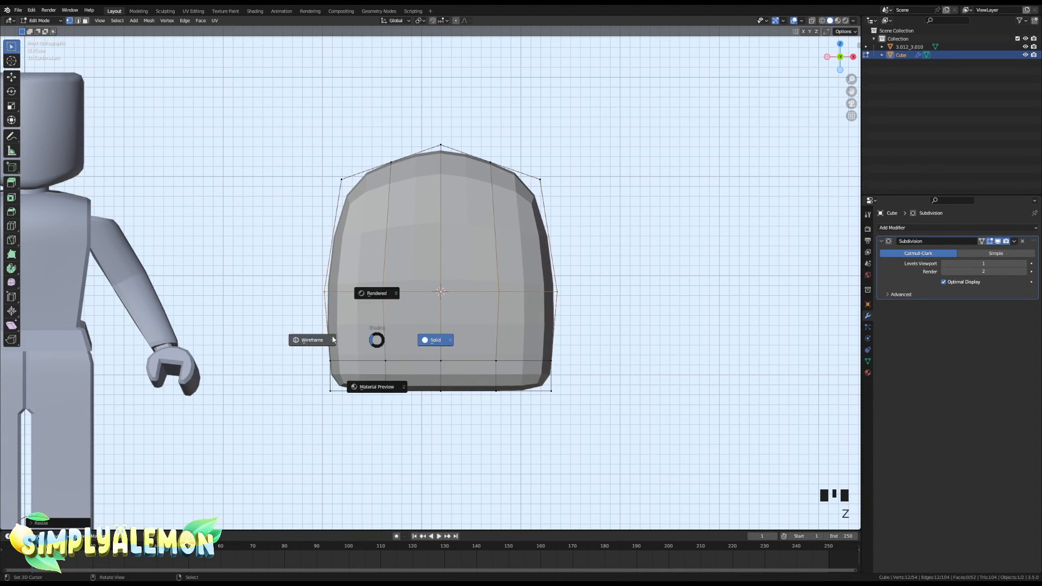
pyautogui.click(332, 340)
pyautogui.moveTo(284, 326); pyautogui.dragTo(611, 419, button='right')
pyautogui.press('z')
pyautogui.click(654, 417)
pyautogui.press('s')
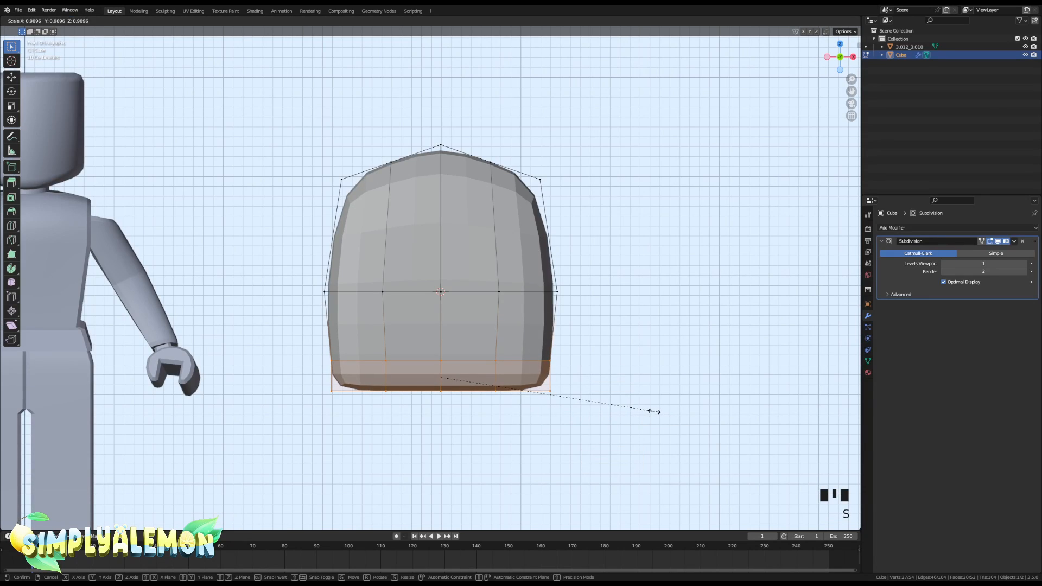
pyautogui.click(659, 409)
# Examine the adjusted body from an angle and from the front beside the character.
pyautogui.press('Tab')
pyautogui.scroll(-3, 646, 391)
pyautogui.moveTo(642, 380); pyautogui.dragTo(529, 358, button='middle')
pyautogui.press('Tab')
pyautogui.scroll(2, 494, 373)
pyautogui.press('`')
pyautogui.scroll(2, 545, 318)
pyautogui.press('Tab')
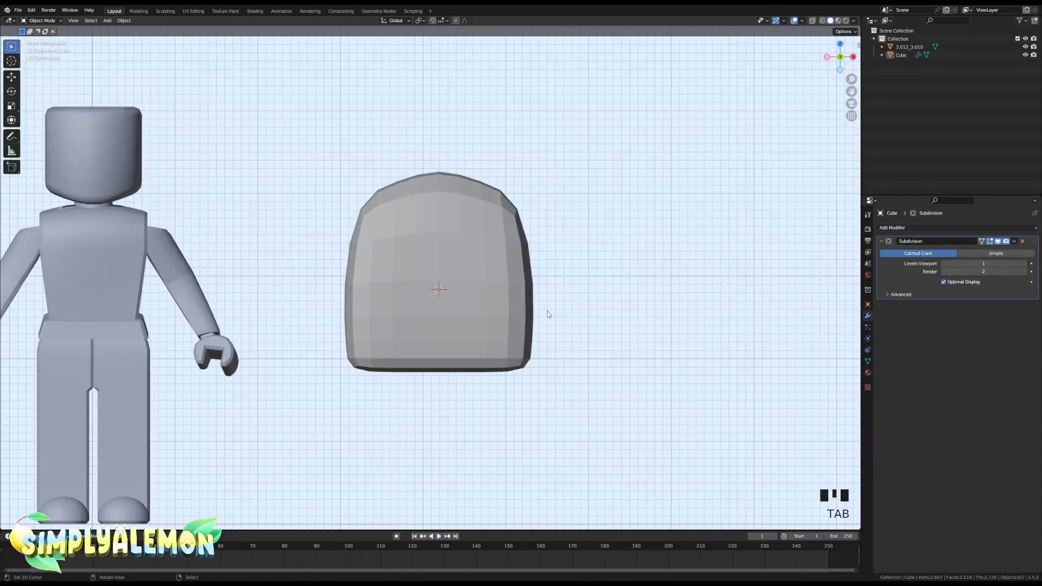
# Duplicate the body and move the copy well away from the original.
pyautogui.rightClick(443, 302)
pyautogui.moveTo(443, 302); pyautogui.dragTo(497, 311, button='middle')
pyautogui.press('`')
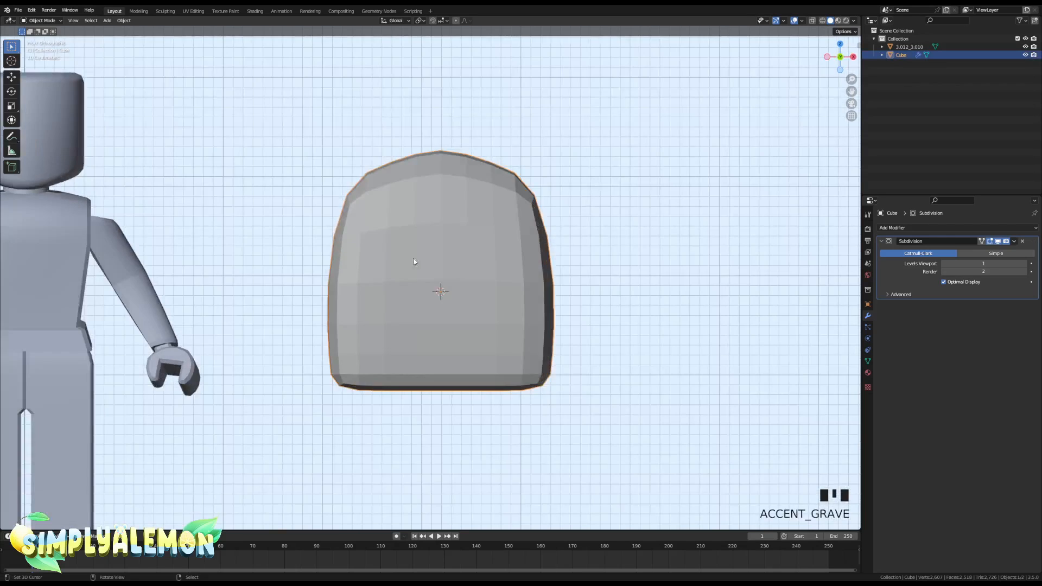
pyautogui.scroll(-4, 521, 331)
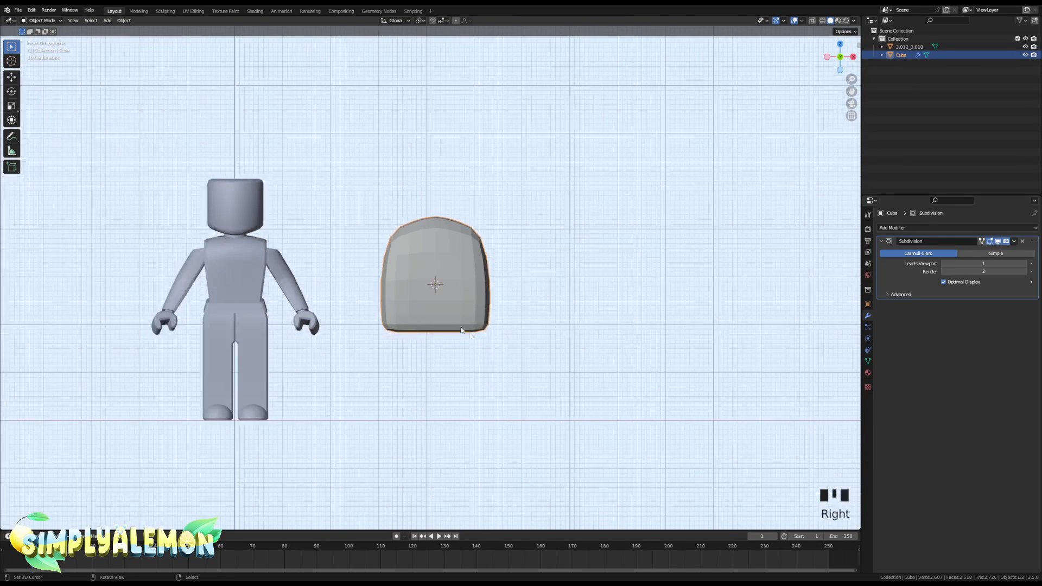
pyautogui.hotkey('shift', 'd')
pyautogui.press('g')
pyautogui.press('z')
pyautogui.click(402, 436)
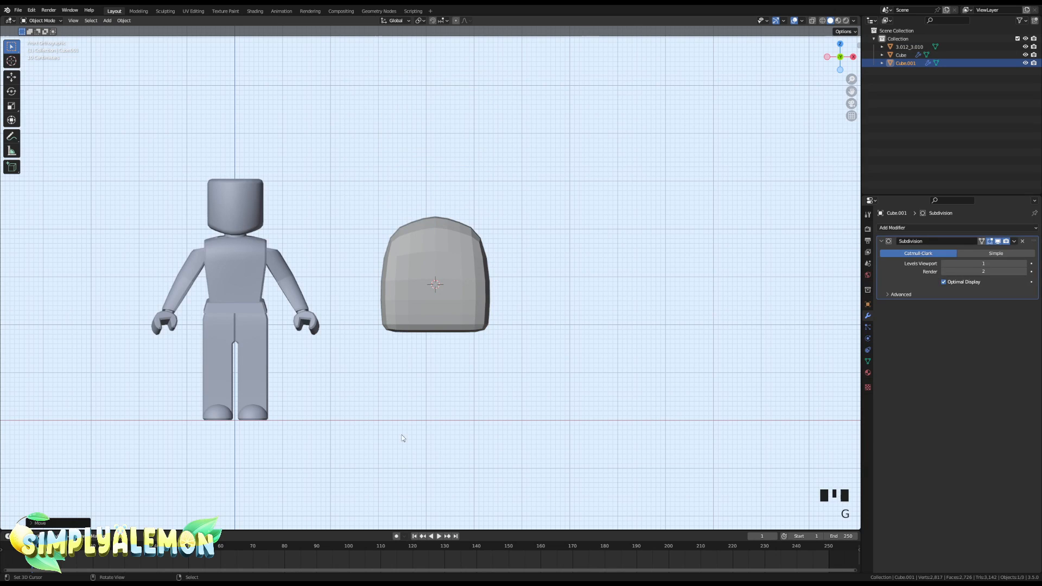
pyautogui.scroll(-4, 466, 296)
pyautogui.scroll(4, 456, 228)
# Select the original body and apply its Subdivision modifier.
pyautogui.rightClick(442, 274)
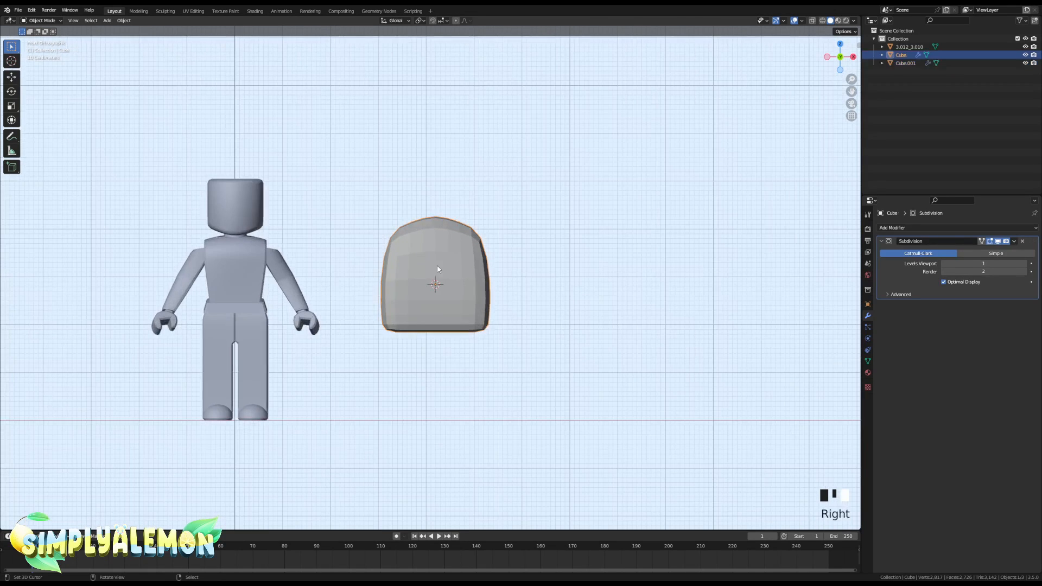
pyautogui.scroll(4, 769, 247)
pyautogui.click(1014, 242)
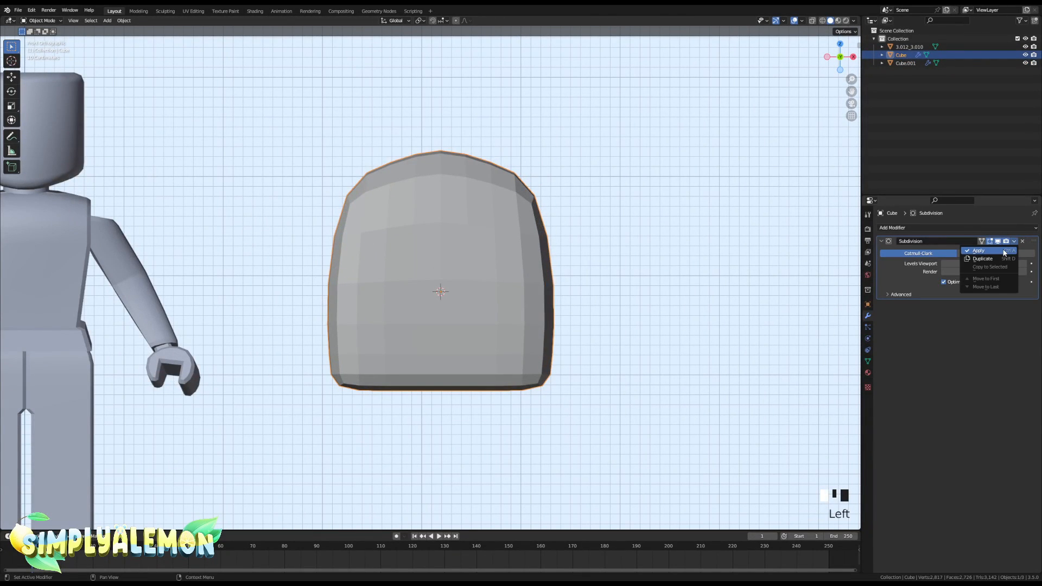
pyautogui.click(895, 254)
# Select the bottom centre vertex of the body and pull it down along Z with proportional editing enabled at a size of 1 m.
pyautogui.press('Tab')
pyautogui.moveTo(510, 321); pyautogui.dragTo(411, 395, button='middle')
pyautogui.rightClick(439, 448)
pyautogui.rightClick(440, 448)
pyautogui.scroll(-3, 411, 395)
pyautogui.press('`')
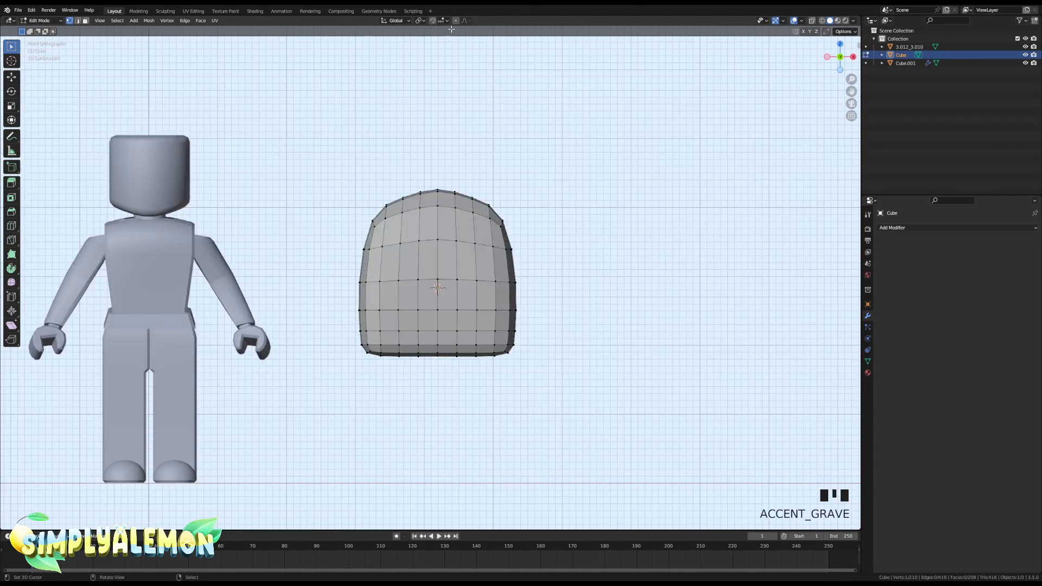
pyautogui.press('o')
pyautogui.scroll(2, 539, 386)
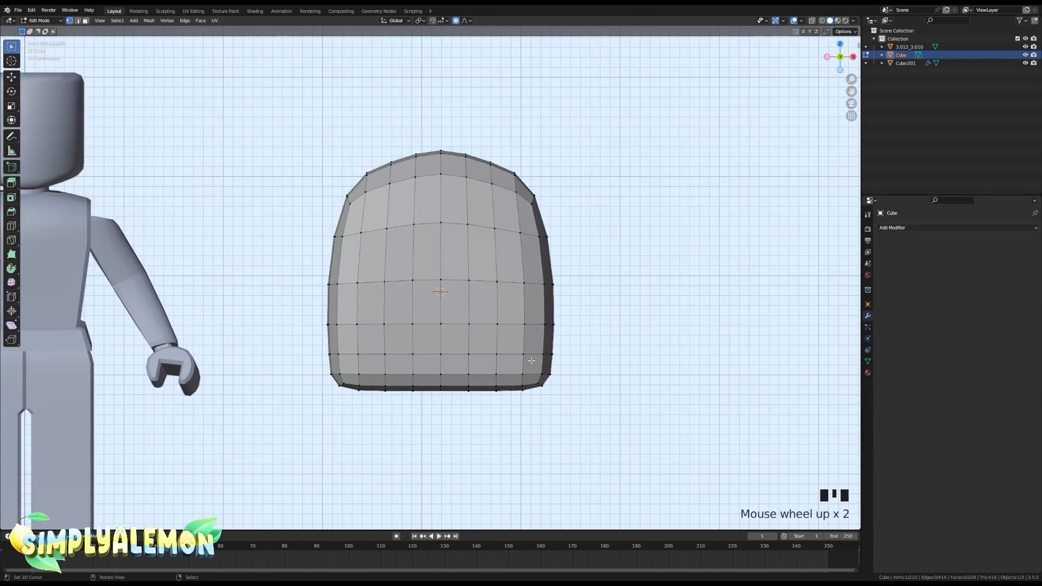
pyautogui.press('g')
pyautogui.press('z')
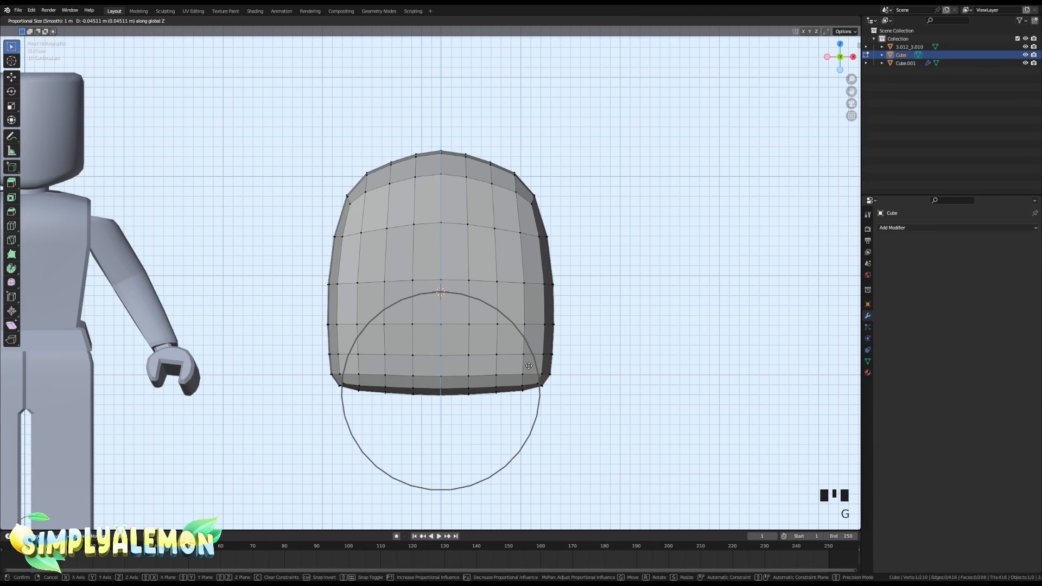
pyautogui.click(519, 377)
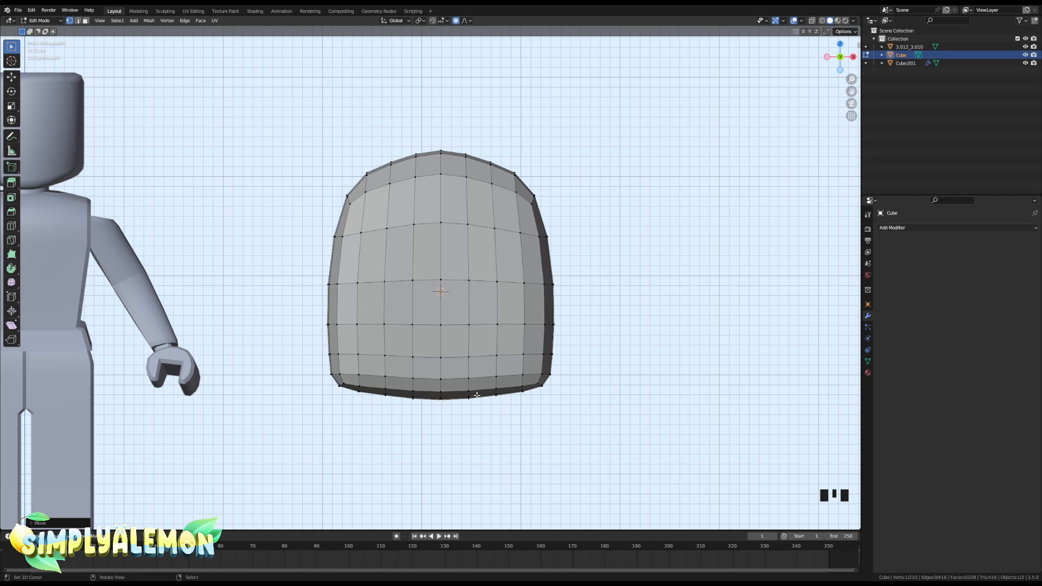
# Select two vertices along the body's bottom edge and move them down along Z with a proportional size of about 0.75 m.
pyautogui.rightClick(380, 397)
pyautogui.keyDown('shift'); pyautogui.rightClick(500, 402); pyautogui.keyUp('shift')
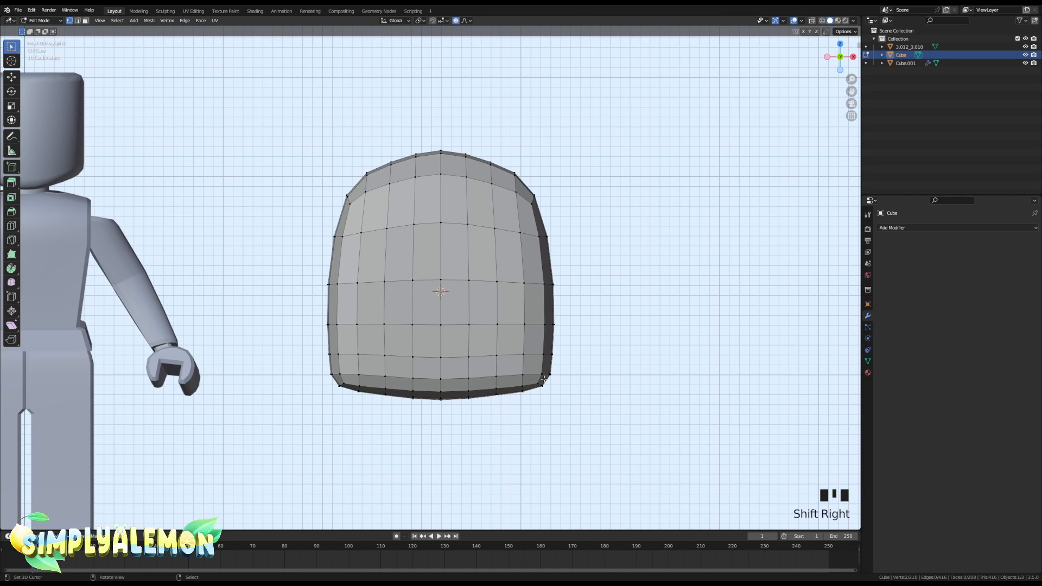
pyautogui.press('g')
pyautogui.press('z')
pyautogui.scroll(4, 548, 379)
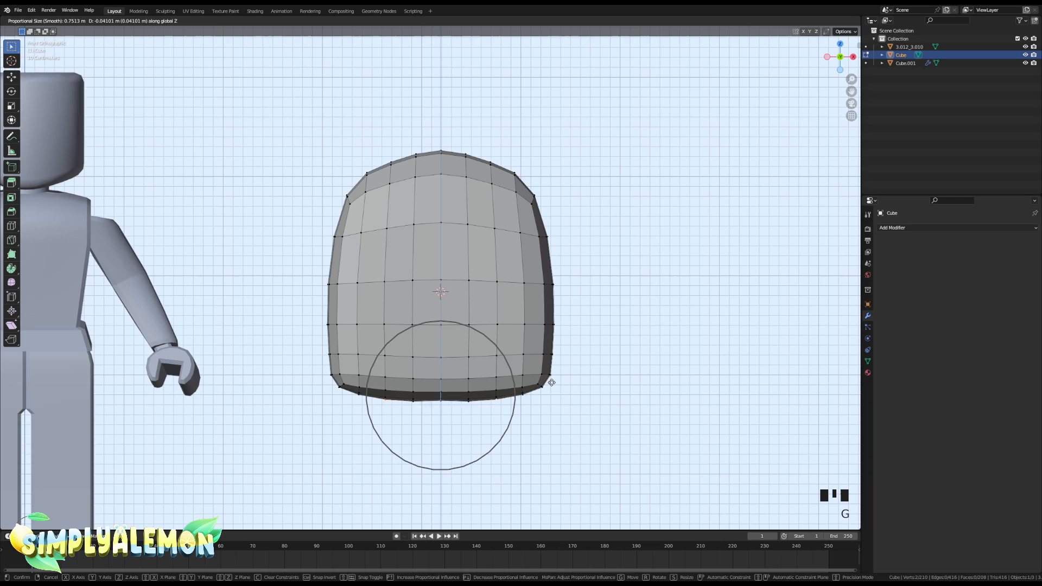
pyautogui.click(552, 380)
# Pull the lower centre vertex of the front about 0.18 m outward along Y with a proportional size of about 1.33 m.
pyautogui.press('Tab')
pyautogui.scroll(-5, 592, 373)
pyautogui.moveTo(608, 369)
pyautogui.mouseDown(button='middle')
pyautogui.moveTo(698, 372)
pyautogui.moveTo(600, 367)
pyautogui.mouseUp(button='middle')
pyautogui.scroll(5, 499, 368)
pyautogui.scroll(1, 499, 368)
pyautogui.press('Tab')
pyautogui.rightClick(460, 300)
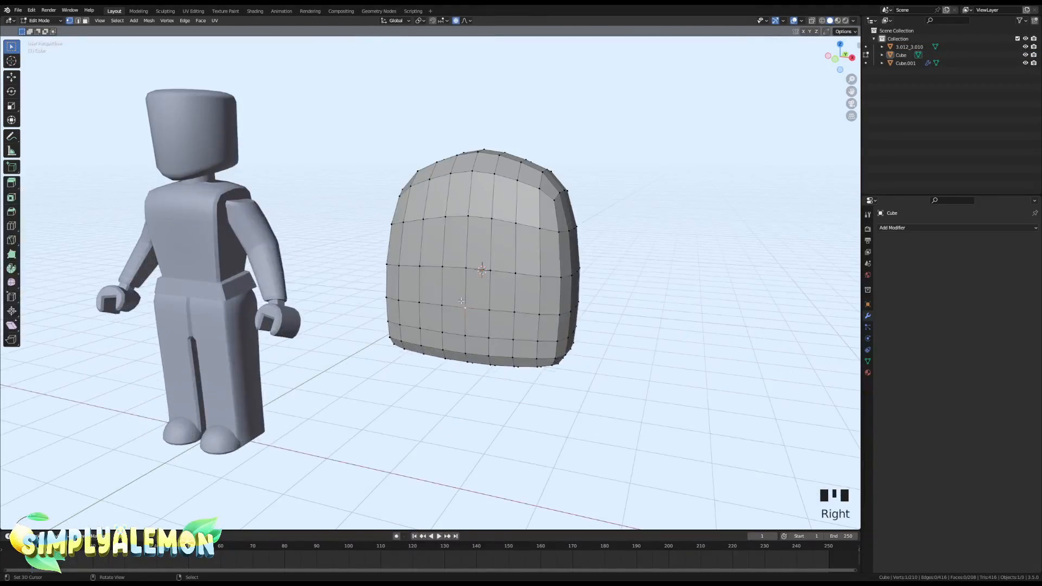
pyautogui.moveTo(462, 302); pyautogui.dragTo(375, 296, button='middle')
pyautogui.keyDown('shift'); pyautogui.moveTo(530, 358); pyautogui.dragTo(493, 279, button='middle'); pyautogui.keyUp('shift')
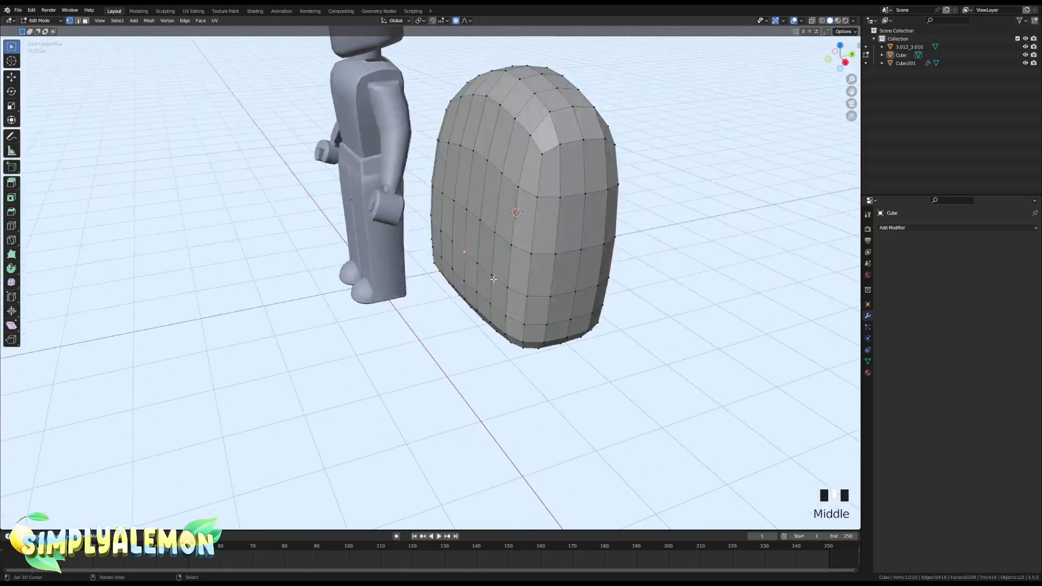
pyautogui.press('g')
pyautogui.scroll(-6, 491, 279)
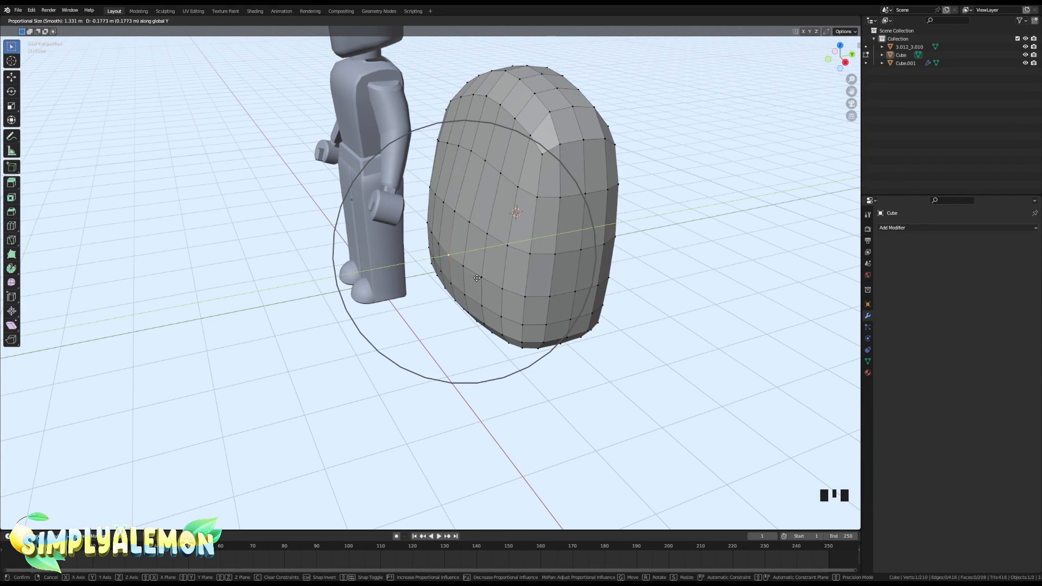
pyautogui.click(477, 278)
# In front view, select all faces of the body's half nearest the character through the mesh and delete them.
pyautogui.press('Tab')
pyautogui.moveTo(477, 278); pyautogui.dragTo(500, 310, button='middle')
pyautogui.press('Tab')
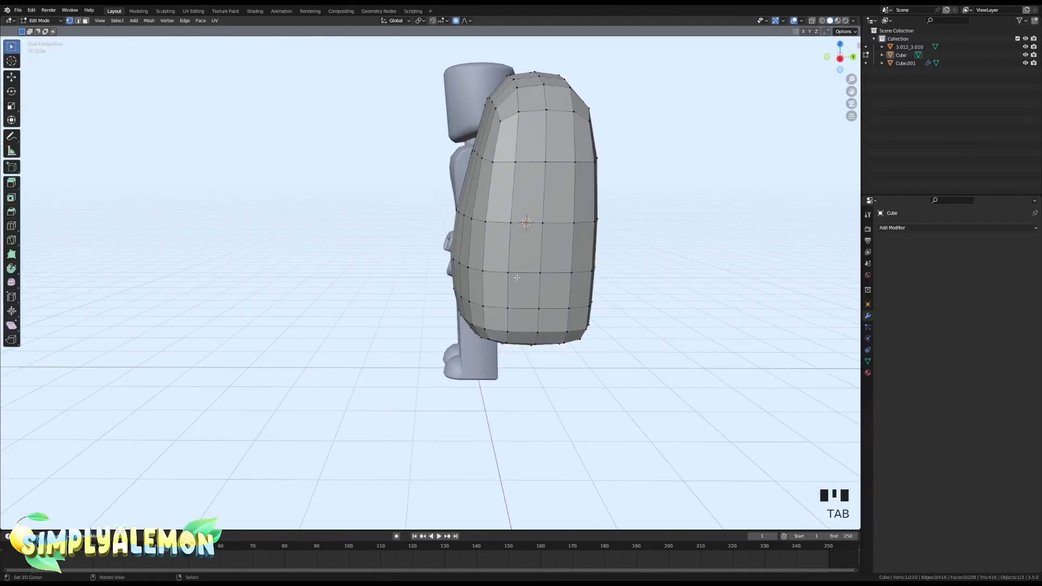
pyautogui.moveTo(496, 250); pyautogui.dragTo(593, 270, button='middle')
pyautogui.press('`')
pyautogui.press('`')
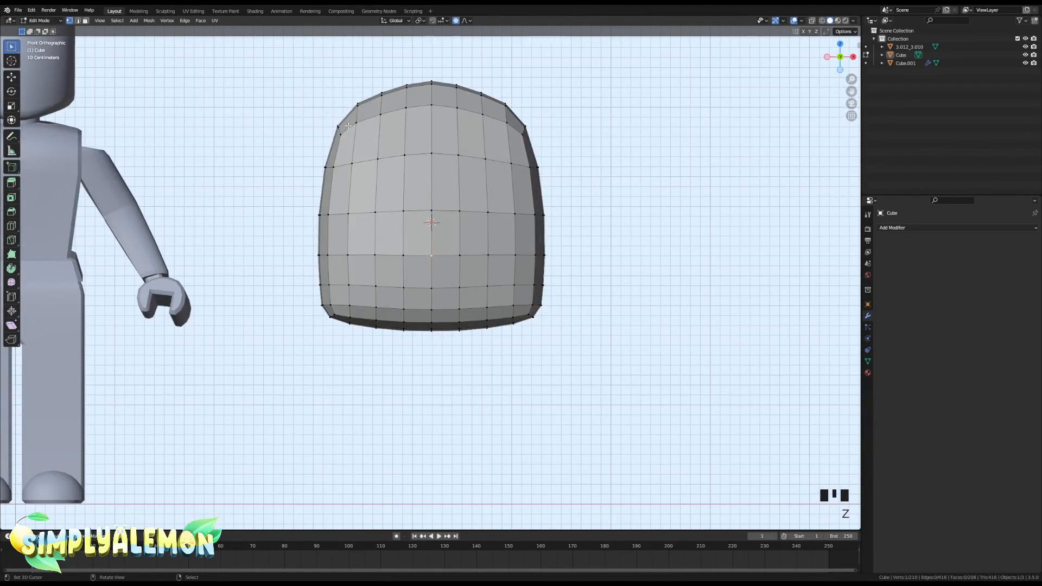
pyautogui.moveTo(360, 110)
pyautogui.keyDown('shift'); pyautogui.mouseDown(button='middle')
pyautogui.moveTo(404, 213)
pyautogui.moveTo(352, 113)
pyautogui.moveTo(310, 137)
pyautogui.moveTo(359, 248)
pyautogui.mouseUp(button='middle'); pyautogui.keyUp('shift')
pyautogui.press('3')
pyautogui.press('z')
pyautogui.press('Escape')
pyautogui.press('z')
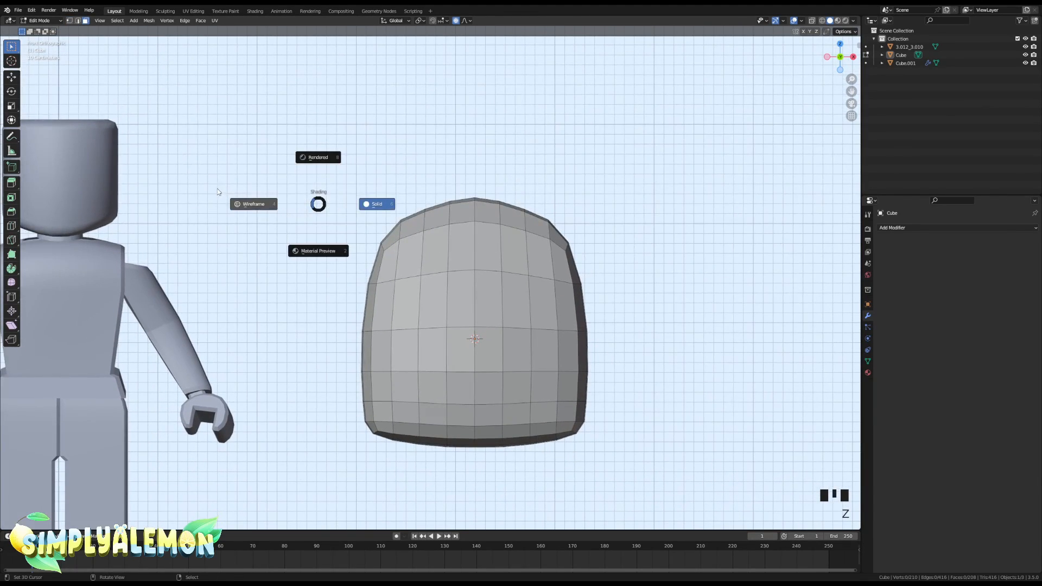
pyautogui.click(167, 188)
pyautogui.moveTo(279, 128); pyautogui.dragTo(379, 291)
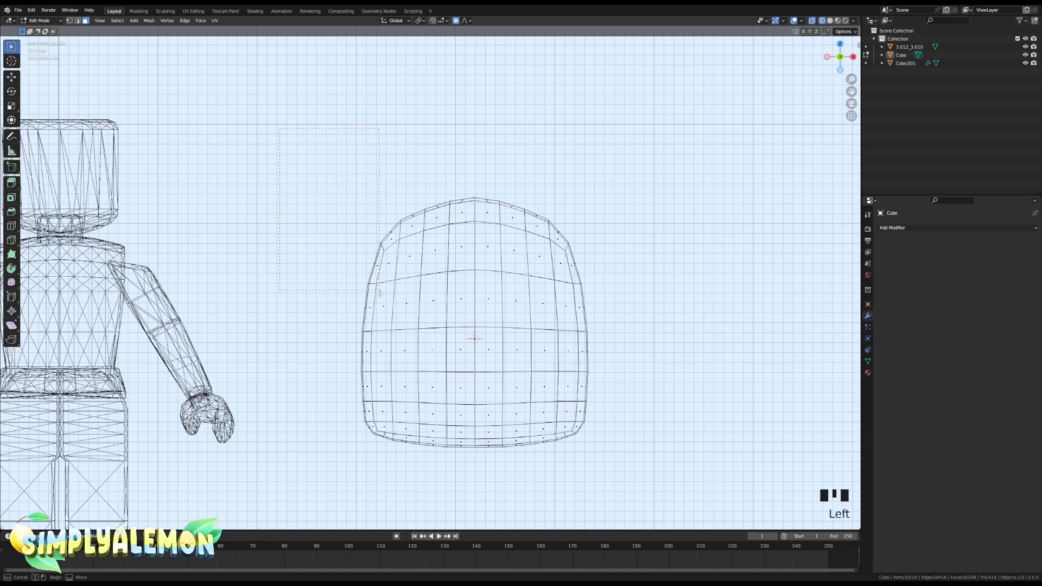
pyautogui.moveTo(437, 487); pyautogui.dragTo(476, 499)
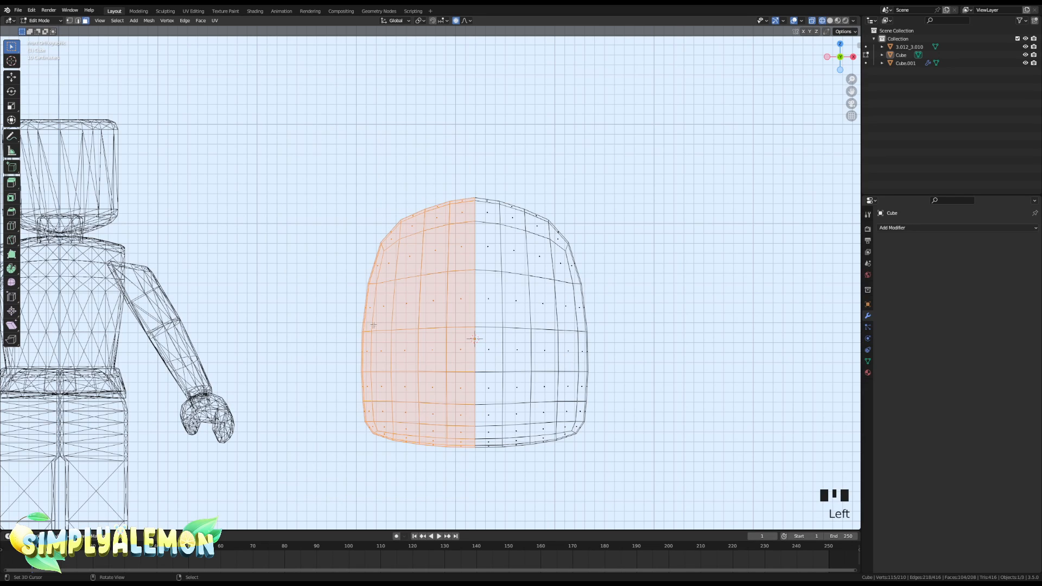
pyautogui.press('Delete')
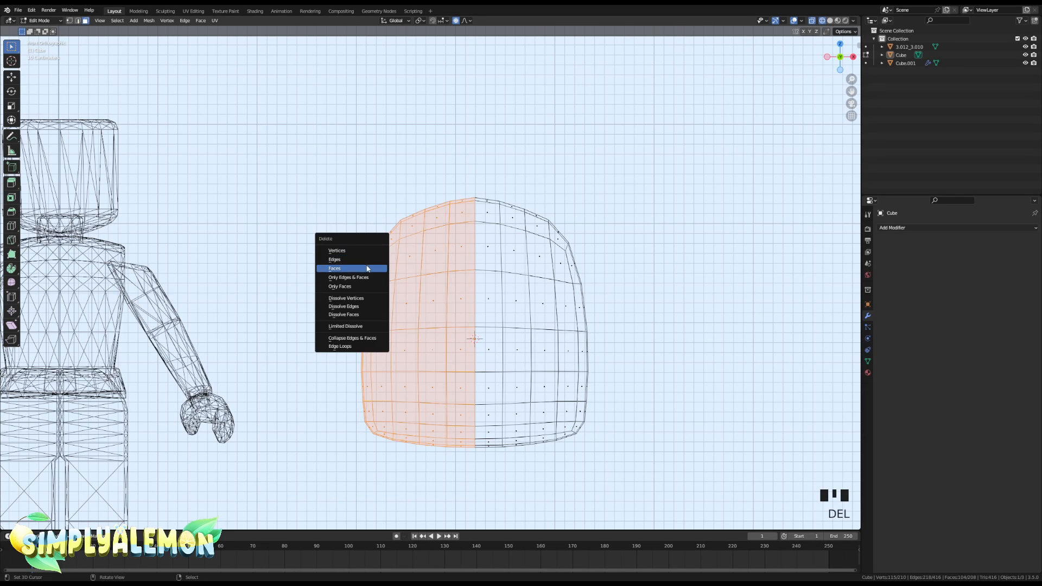
pyautogui.click(325, 268)
# Add a Mirror modifier on the X axis to the remaining half and return to editing its mesh.
pyautogui.click(929, 229)
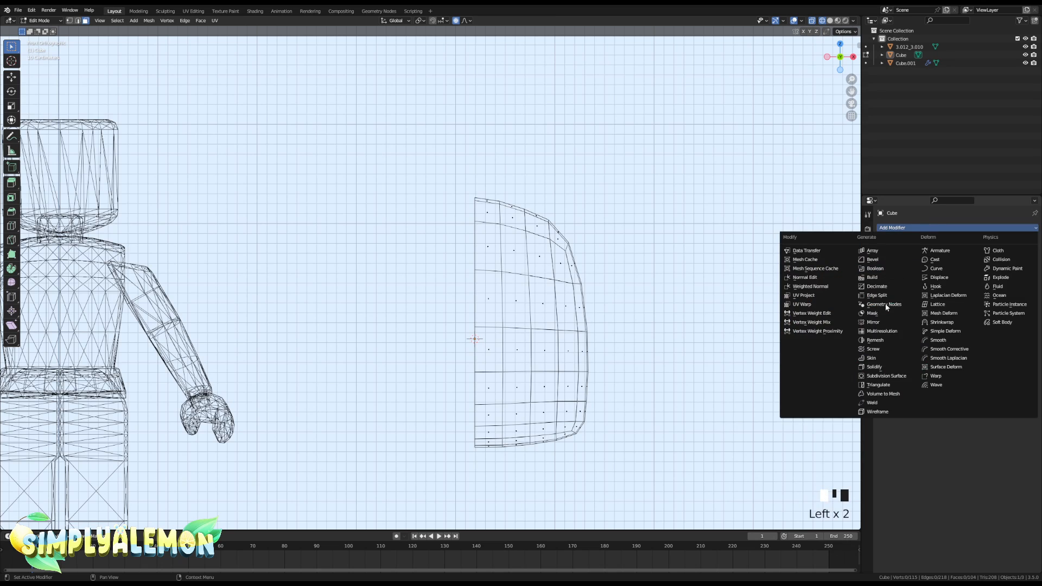
pyautogui.press('Tab')
pyautogui.rightClick(683, 288)
pyautogui.rightClick(581, 337)
pyautogui.moveTo(581, 341); pyautogui.dragTo(356, 223, button='middle')
pyautogui.press('Tab')
pyautogui.keyDown('shift'); pyautogui.scroll(3, 353, 236); pyautogui.keyUp('shift')
pyautogui.scroll(1, 353, 236)
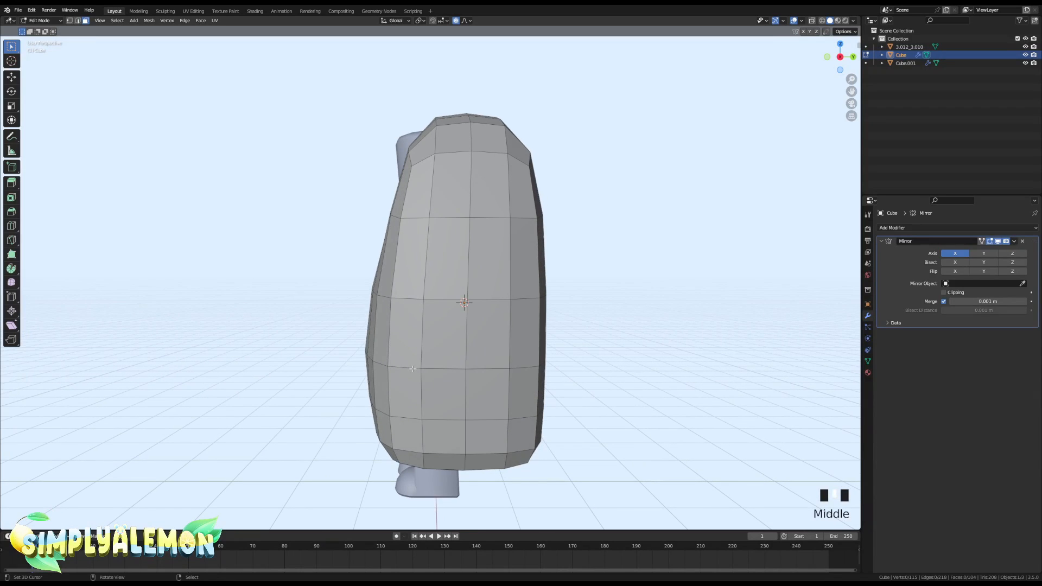
# Select the block of faces on the body's lower side, including the bottom bevel row and the adjoining column around the corner.
pyautogui.moveTo(442, 365); pyautogui.dragTo(451, 405, button='middle')
pyautogui.rightClick(451, 404)
pyautogui.keyDown('shift'); pyautogui.rightClick(511, 401); pyautogui.keyUp('shift')
pyautogui.keyDown('shift'); pyautogui.rightClick(530, 402); pyautogui.keyUp('shift')
pyautogui.keyDown('shift'); pyautogui.rightClick(529, 443); pyautogui.keyUp('shift')
pyautogui.keyDown('shift'); pyautogui.rightClick(494, 444); pyautogui.keyUp('shift')
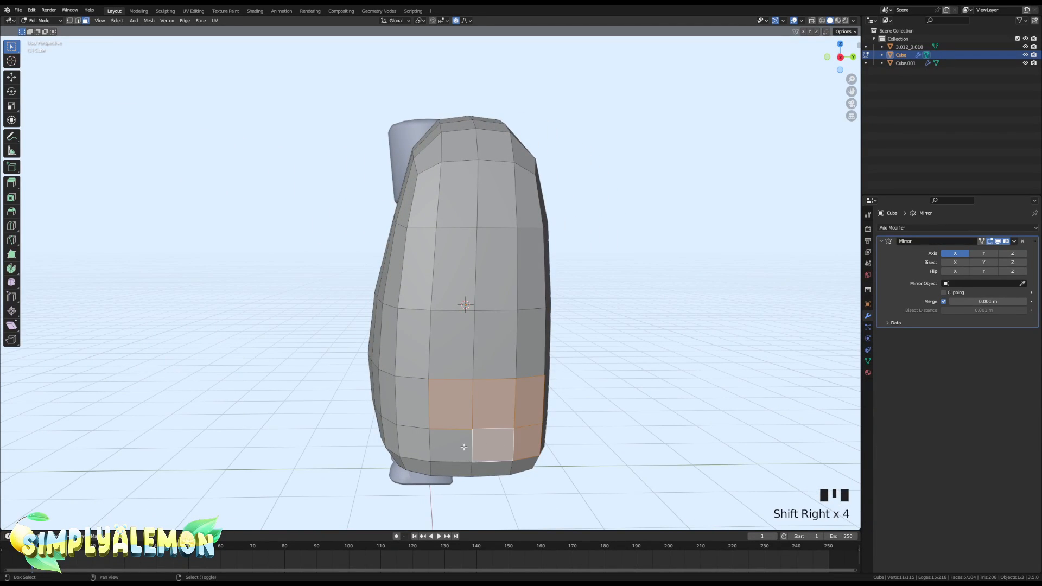
pyautogui.keyDown('shift'); pyautogui.rightClick(451, 444); pyautogui.keyUp('shift')
pyautogui.keyDown('shift'); pyautogui.rightClick(461, 470); pyautogui.keyUp('shift')
pyautogui.keyDown('shift'); pyautogui.rightClick(523, 465); pyautogui.keyUp('shift')
pyautogui.moveTo(523, 465); pyautogui.dragTo(553, 333, button='middle')
pyautogui.keyDown('shift'); pyautogui.rightClick(579, 363); pyautogui.keyUp('shift')
pyautogui.keyDown('shift'); pyautogui.rightClick(578, 405); pyautogui.keyUp('shift')
pyautogui.keyDown('shift'); pyautogui.rightClick(577, 429); pyautogui.keyUp('shift')
# Add a horizontal edge loop around the body just above the lower side area, with an edge slide of about 0.27.
pyautogui.hotkey('ctrl', 'r')
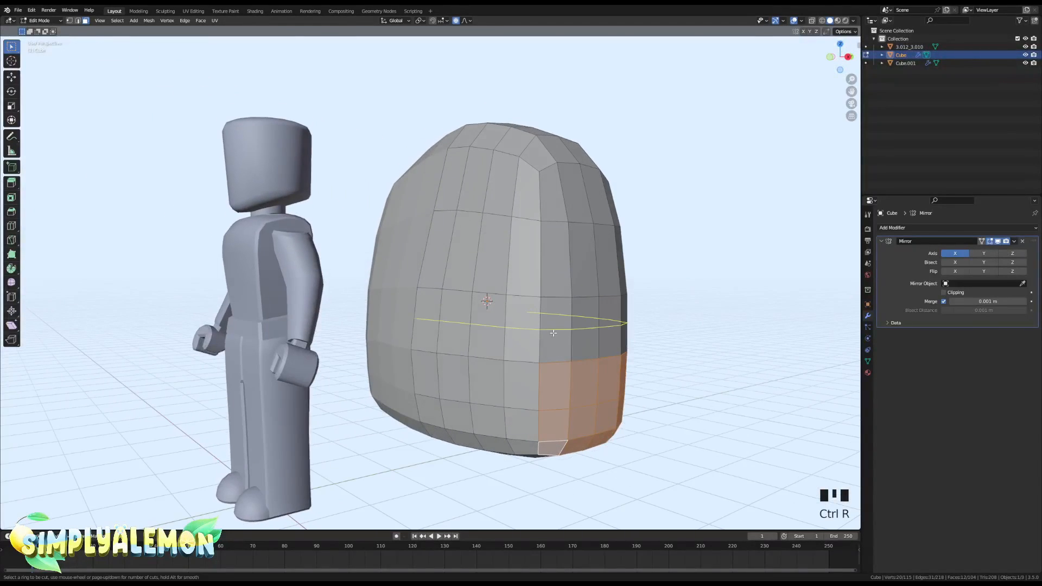
pyautogui.click(554, 333)
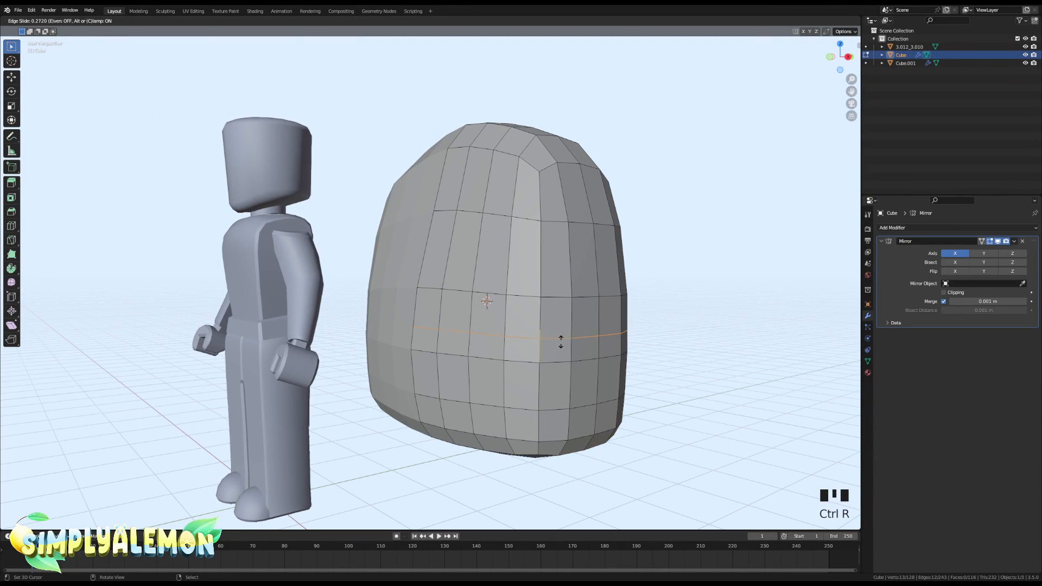
pyautogui.click(561, 342)
# Select all side faces from the narrow row beneath the new edge loop down to the bottom bevel row as the pocket area.
pyautogui.moveTo(561, 343); pyautogui.dragTo(535, 358, button='middle')
pyautogui.press('3')
pyautogui.rightClick(472, 366)
pyautogui.keyDown('shift'); pyautogui.rightClick(473, 401); pyautogui.keyUp('shift')
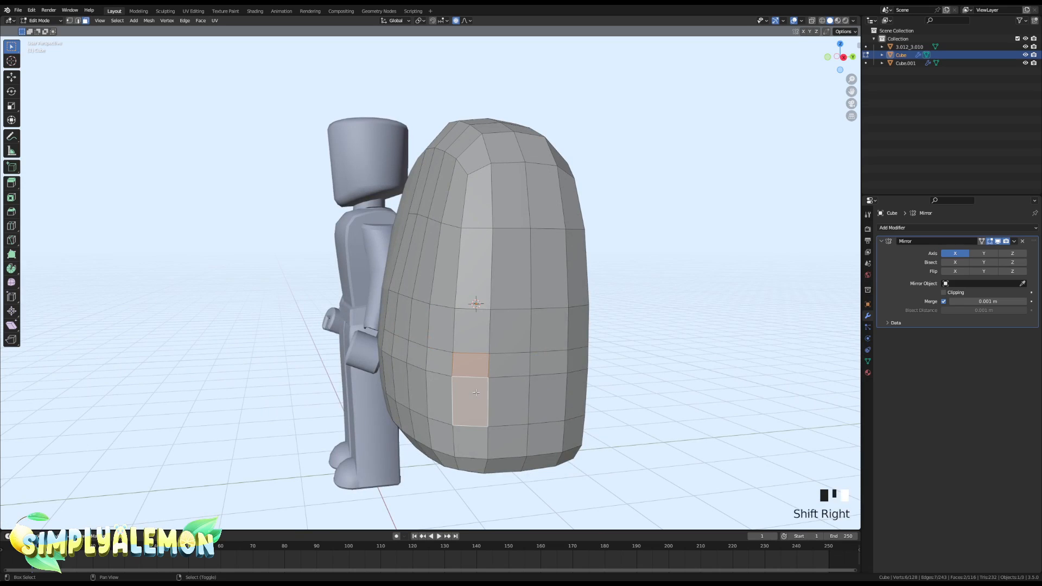
pyautogui.keyDown('shift'); pyautogui.rightClick(476, 452); pyautogui.keyUp('shift')
pyautogui.keyDown('shift'); pyautogui.rightClick(471, 465); pyautogui.keyUp('shift')
pyautogui.keyDown('shift'); pyautogui.rightClick(505, 465); pyautogui.keyUp('shift')
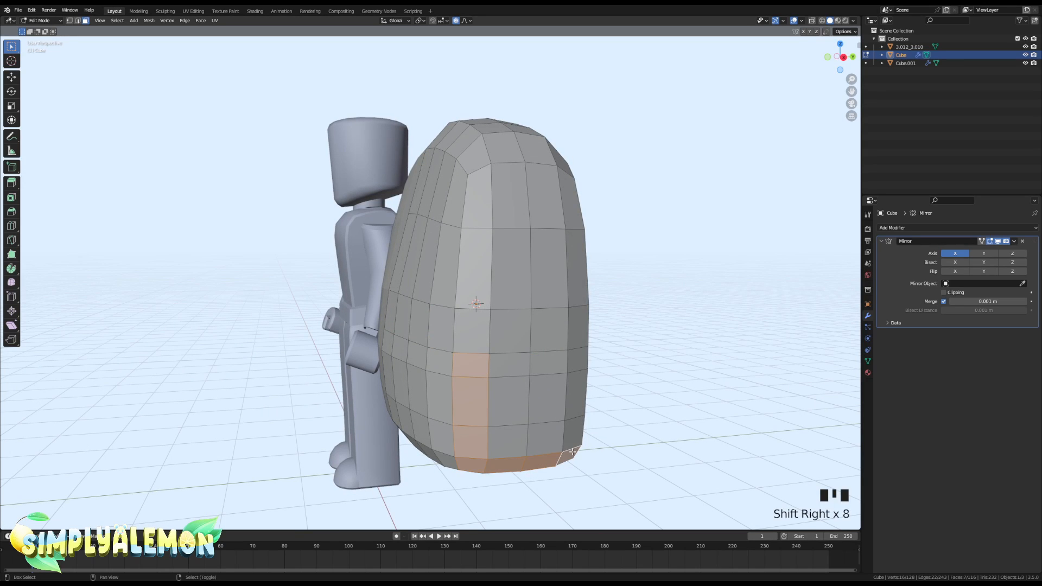
pyautogui.keyDown('shift'); pyautogui.rightClick(576, 434); pyautogui.keyUp('shift')
pyautogui.keyDown('shift'); pyautogui.rightClick(575, 395); pyautogui.keyUp('shift')
pyautogui.keyDown('shift'); pyautogui.rightClick(576, 361); pyautogui.keyUp('shift')
pyautogui.keyDown('shift'); pyautogui.rightClick(546, 363); pyautogui.keyUp('shift')
pyautogui.keyDown('shift'); pyautogui.rightClick(508, 363); pyautogui.keyUp('shift')
pyautogui.keyDown('shift'); pyautogui.rightClick(509, 399); pyautogui.keyUp('shift')
pyautogui.keyDown('shift'); pyautogui.rightClick(509, 440); pyautogui.keyUp('shift')
pyautogui.keyDown('shift'); pyautogui.rightClick(547, 450); pyautogui.keyUp('shift')
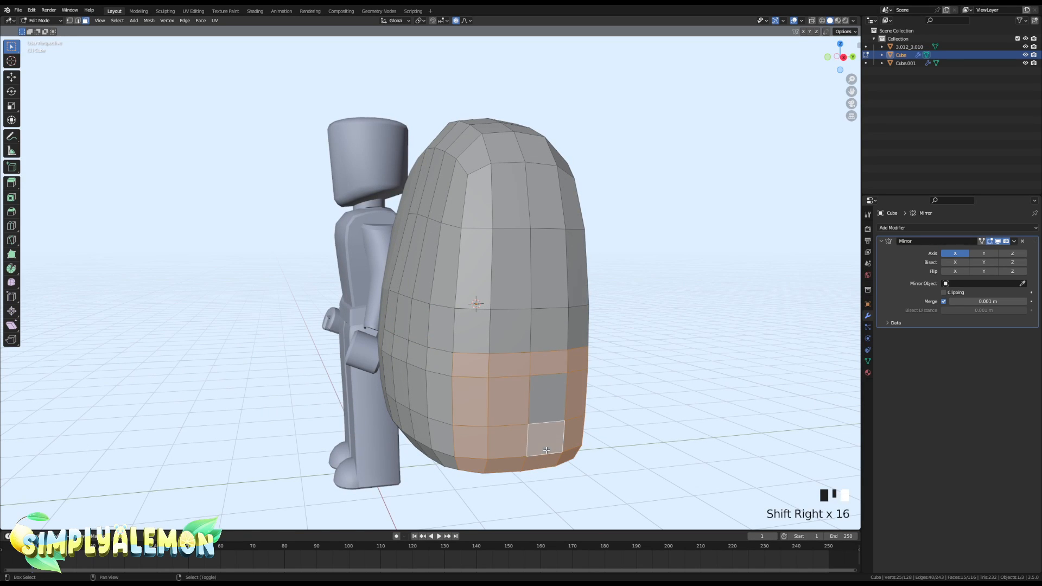
pyautogui.moveTo(547, 451); pyautogui.dragTo(597, 413, button='middle')
# Extrude the selected side faces about 0.093 m along their normals to form a side pocket, and view the body from the front.
pyautogui.hotkey('alt', 'e')
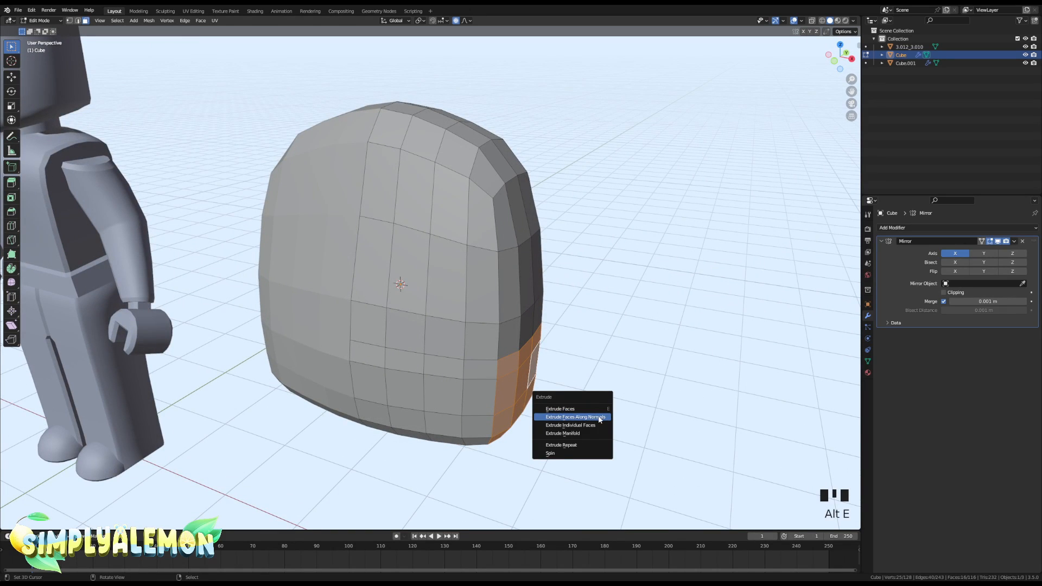
pyautogui.click(599, 420)
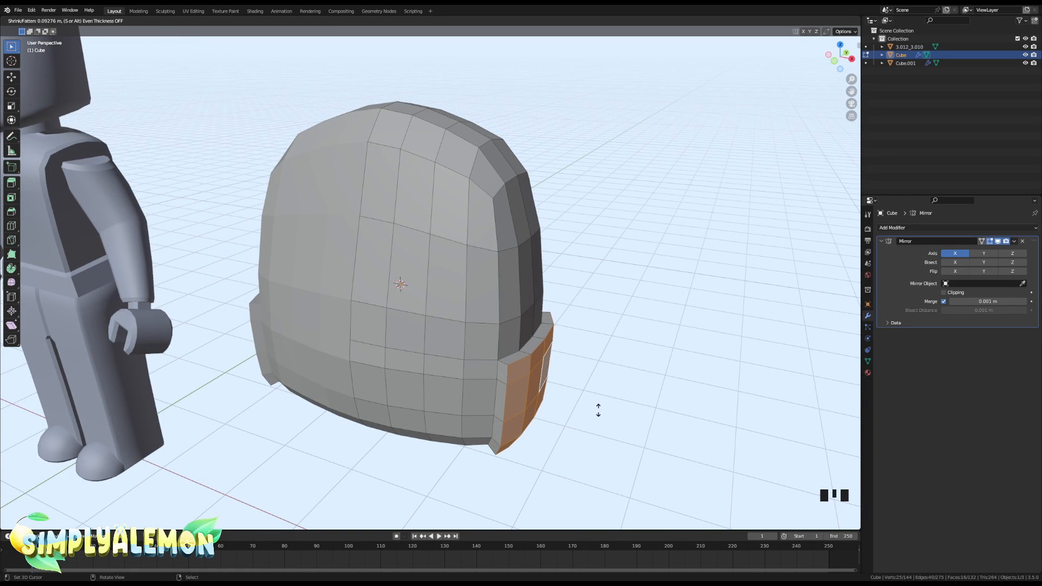
pyautogui.click(598, 409)
pyautogui.press('`')
pyautogui.press('Tab')
pyautogui.press('Tab')
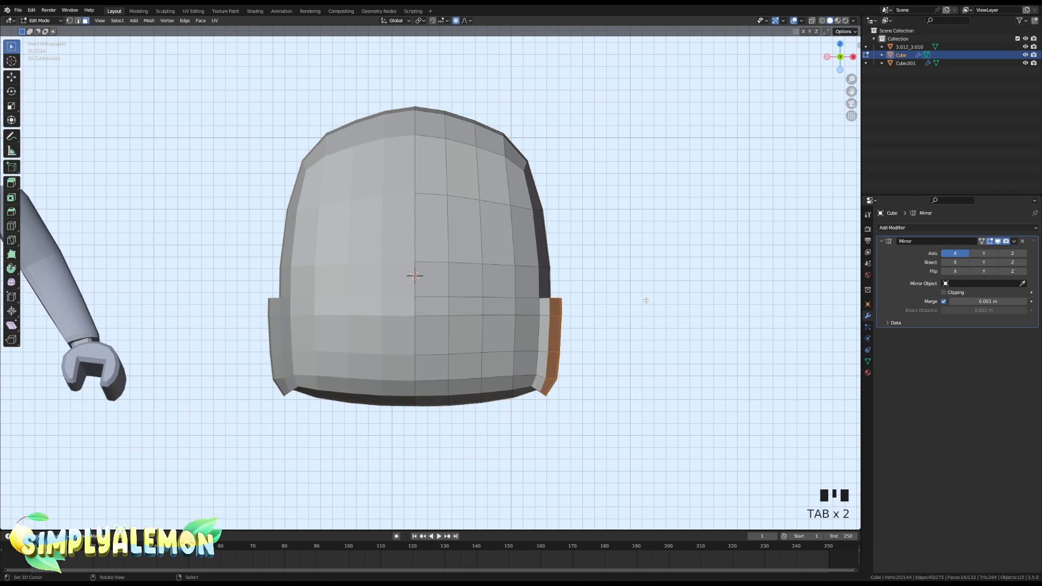
# With proportional editing off, move the pocket's outer faces slightly outward and up.
pyautogui.press('g')
pyautogui.click(649, 300)
pyautogui.hotkey('ctrl', 'z')
pyautogui.press('g')
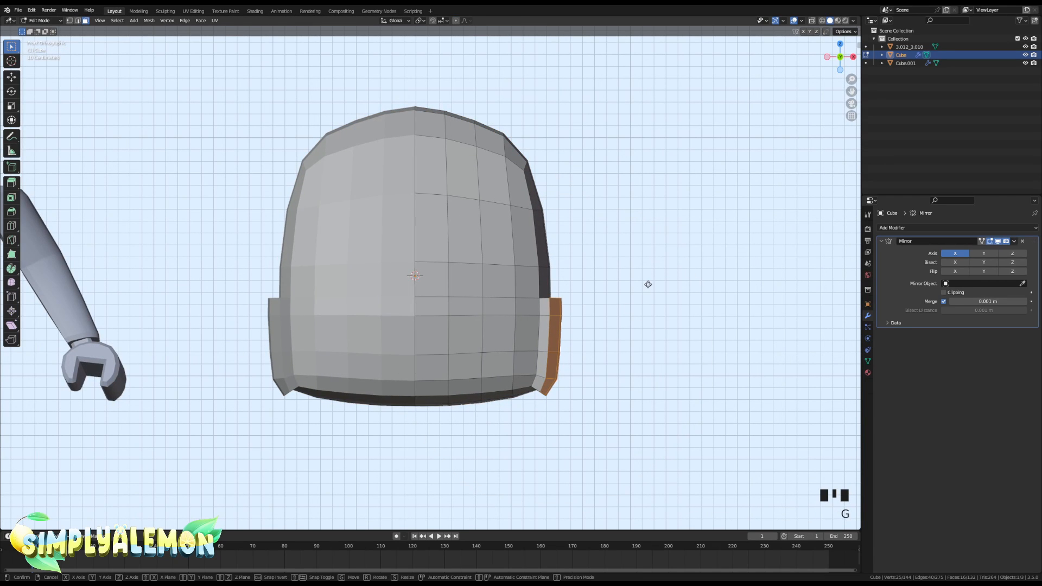
pyautogui.click(652, 281)
pyautogui.press('Tab')
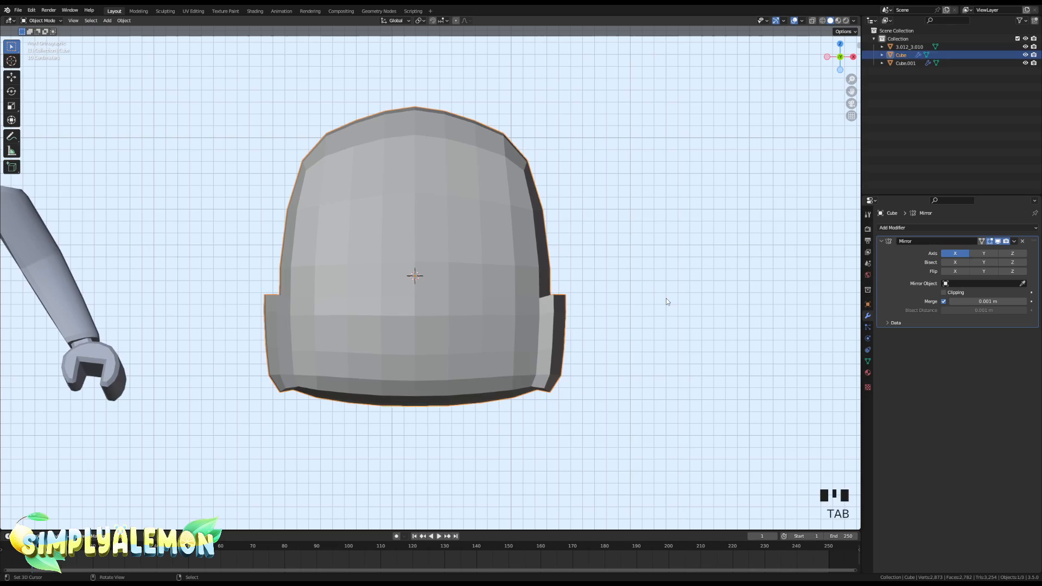
pyautogui.scroll(-3, 643, 305)
# Select the outer vertical edges at both ends of the side pocket and move them about 0.075 m inward along X.
pyautogui.press('Tab')
pyautogui.scroll(3, 553, 362)
pyautogui.moveTo(553, 362); pyautogui.dragTo(497, 297, button='middle')
pyautogui.press('1')
pyautogui.rightClick(445, 306)
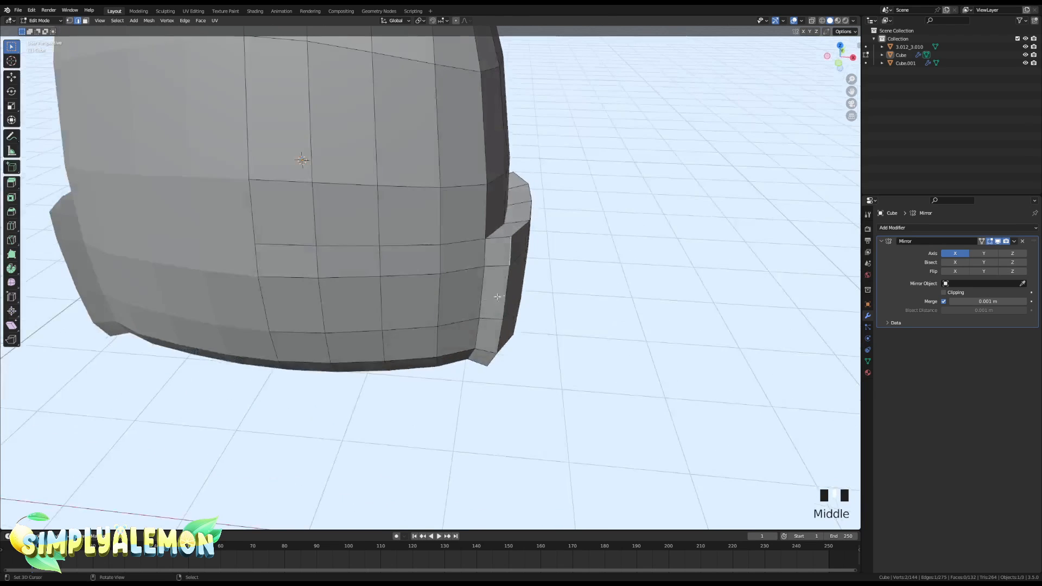
pyautogui.moveTo(505, 356); pyautogui.dragTo(451, 277, button='middle')
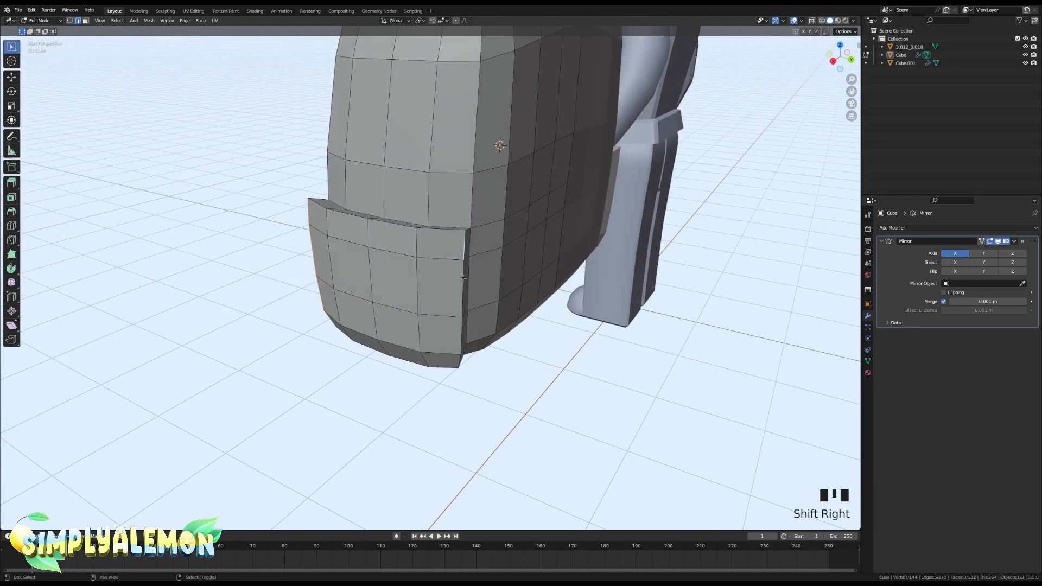
pyautogui.moveTo(461, 359); pyautogui.dragTo(548, 327, button='middle')
pyautogui.hotkey('ctrl', 'z')
pyautogui.press('g')
pyautogui.press('x')
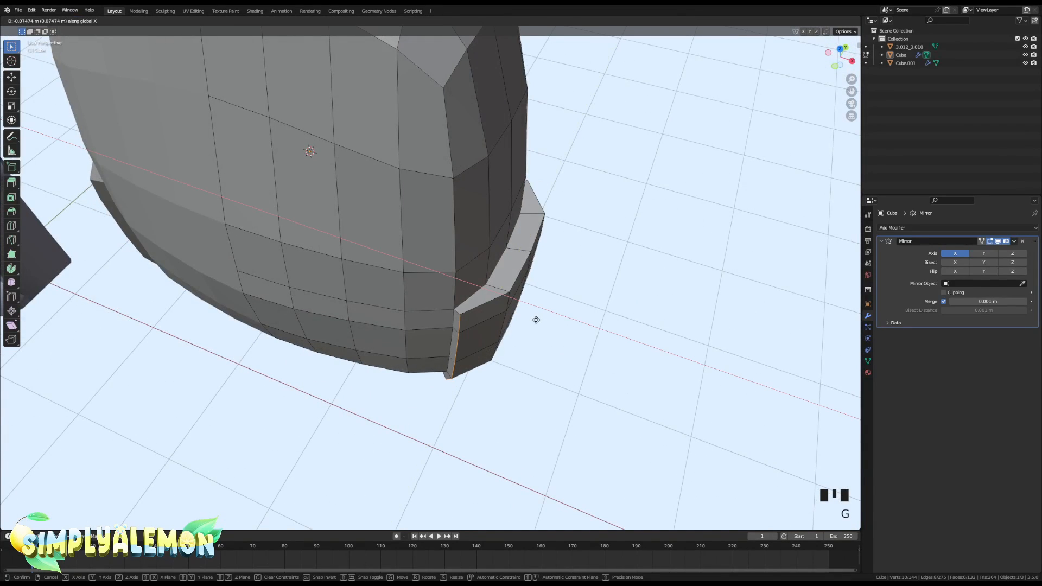
pyautogui.click(536, 320)
pyautogui.scroll(-5, 546, 334)
pyautogui.press('KP_1')
pyautogui.press('Tab')
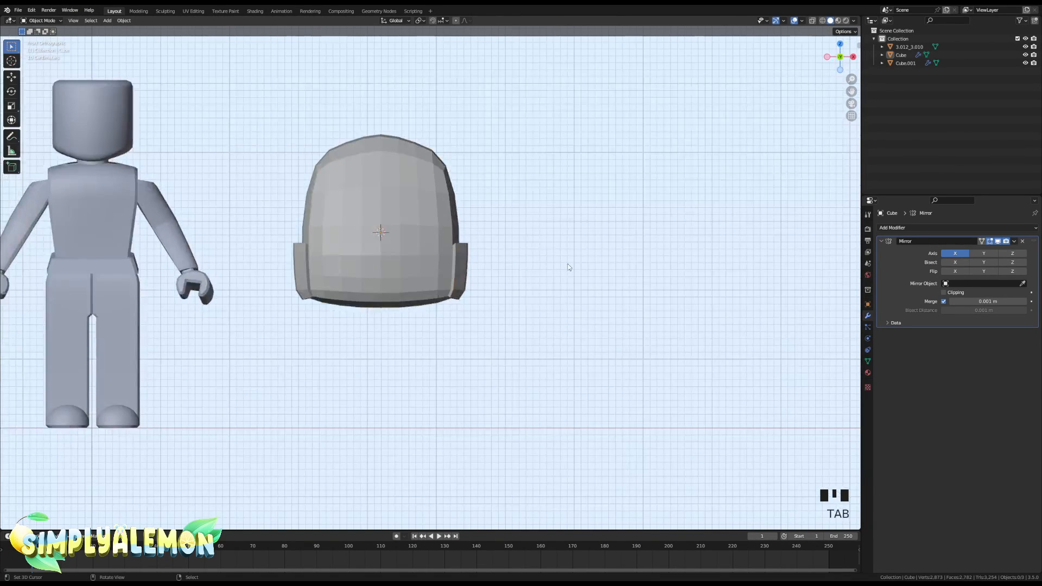
# Select the four faces along the top of the side pocket, extrude them in place and scale them slightly inward.
pyautogui.scroll(2, 555, 264)
pyautogui.click(448, 254)
pyautogui.keyDown('shift'); pyautogui.moveTo(447, 254); pyautogui.dragTo(505, 392, button='middle'); pyautogui.keyUp('shift')
pyautogui.keyDown('shift'); pyautogui.moveTo(505, 392); pyautogui.dragTo(532, 287, button='middle'); pyautogui.keyUp('shift')
pyautogui.scroll(4, 431, 295)
pyautogui.press('Tab')
pyautogui.rightClick(338, 327)
pyautogui.keyDown('shift'); pyautogui.rightClick(376, 314); pyautogui.keyUp('shift')
pyautogui.keyDown('shift'); pyautogui.rightClick(429, 296); pyautogui.keyUp('shift')
pyautogui.keyDown('shift'); pyautogui.rightClick(464, 272); pyautogui.keyUp('shift')
pyautogui.press('e')
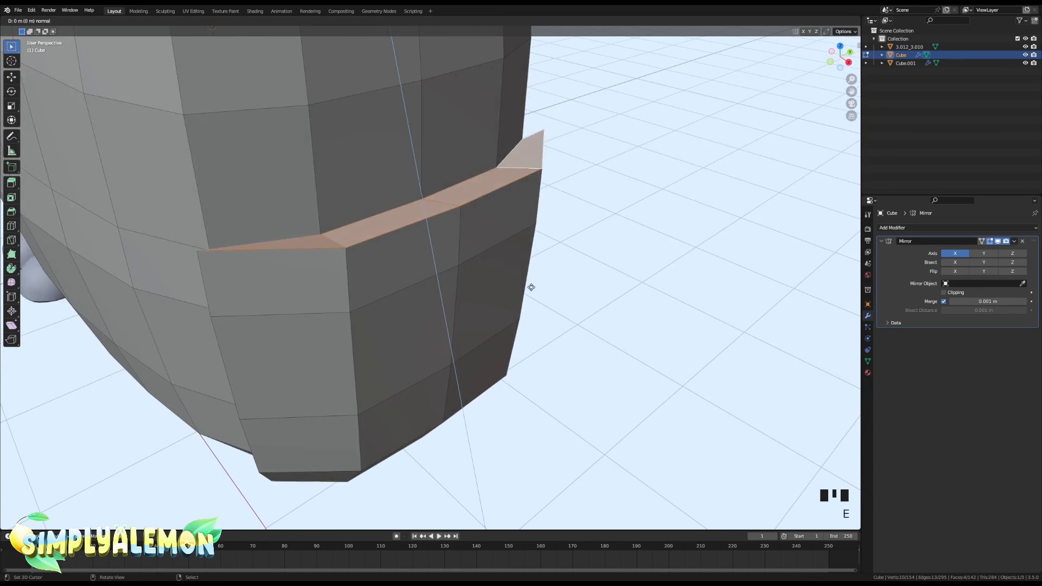
pyautogui.click(531, 290)
pyautogui.press('s')
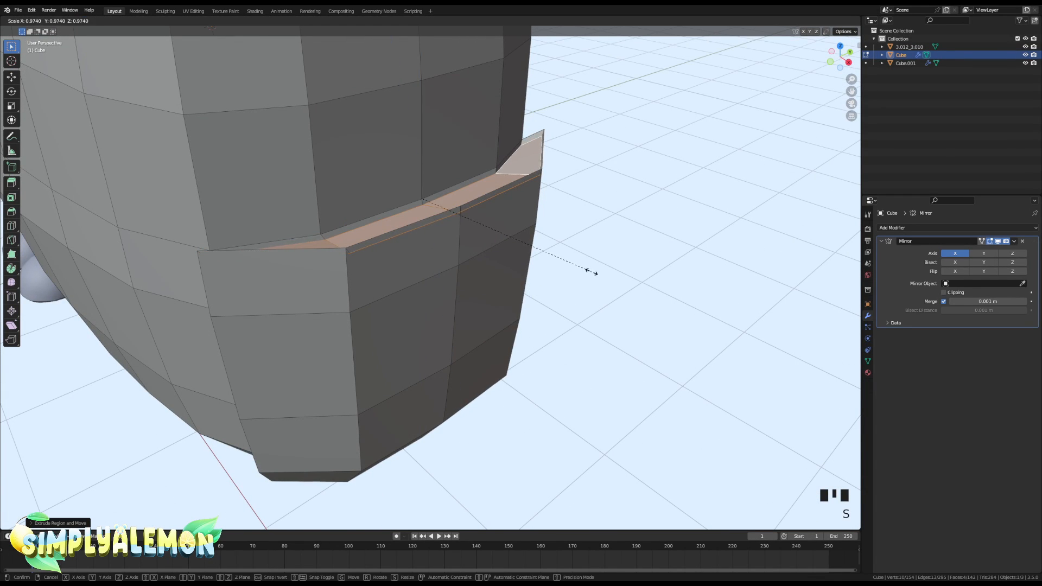
pyautogui.click(575, 269)
# Narrow the inset top faces of the pocket along X and shift them slightly along Y.
pyautogui.moveTo(574, 269); pyautogui.dragTo(575, 307, button='middle')
pyautogui.press('s')
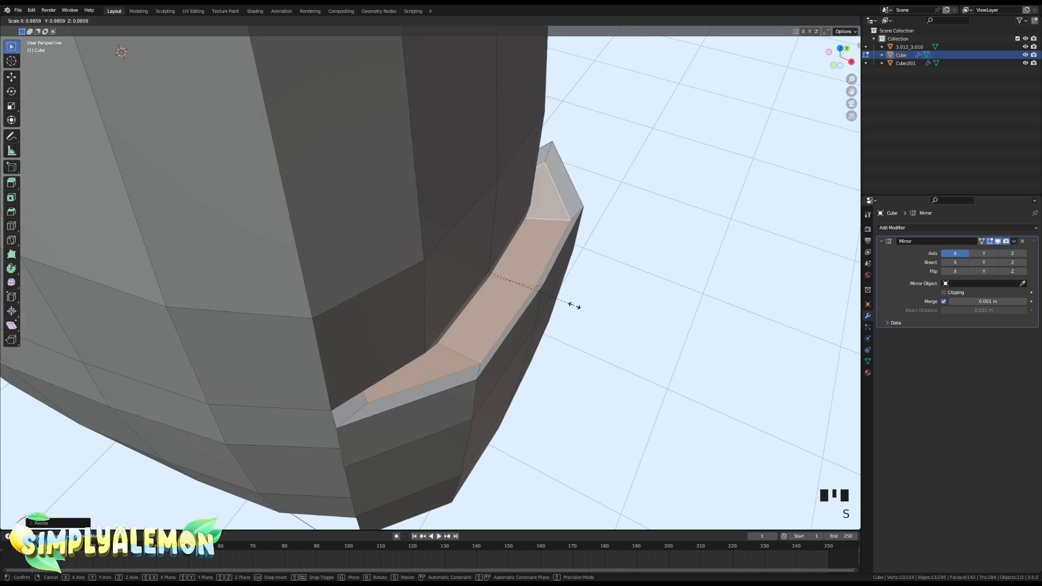
pyautogui.press('y')
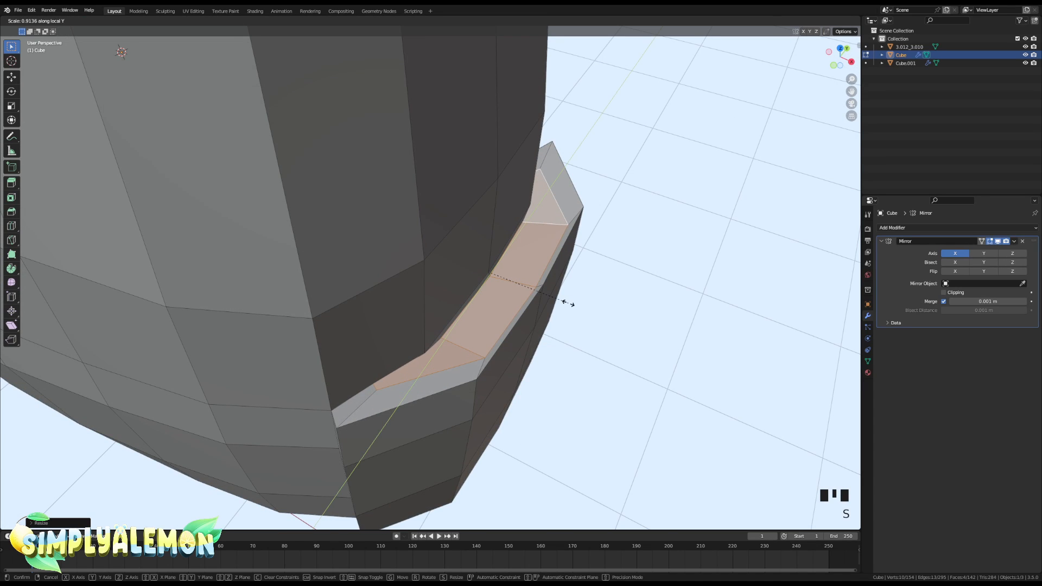
pyautogui.press('x')
pyautogui.click(564, 302)
pyautogui.moveTo(564, 302); pyautogui.dragTo(616, 304, button='middle')
pyautogui.press('g')
pyautogui.press('y')
pyautogui.click(559, 300)
pyautogui.press('Tab')
pyautogui.scroll(-3, 594, 314)
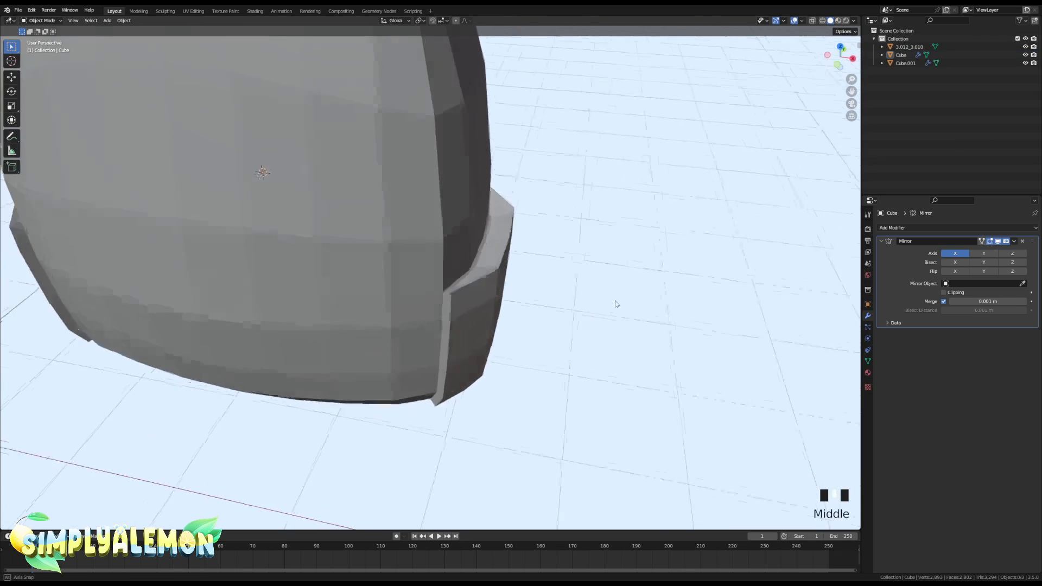
# Reposition the inset faces within the pocket rim and extrude them downward to hollow out the opening.
pyautogui.press('Tab')
pyautogui.scroll(2, 533, 286)
pyautogui.press('g')
pyautogui.click(529, 283)
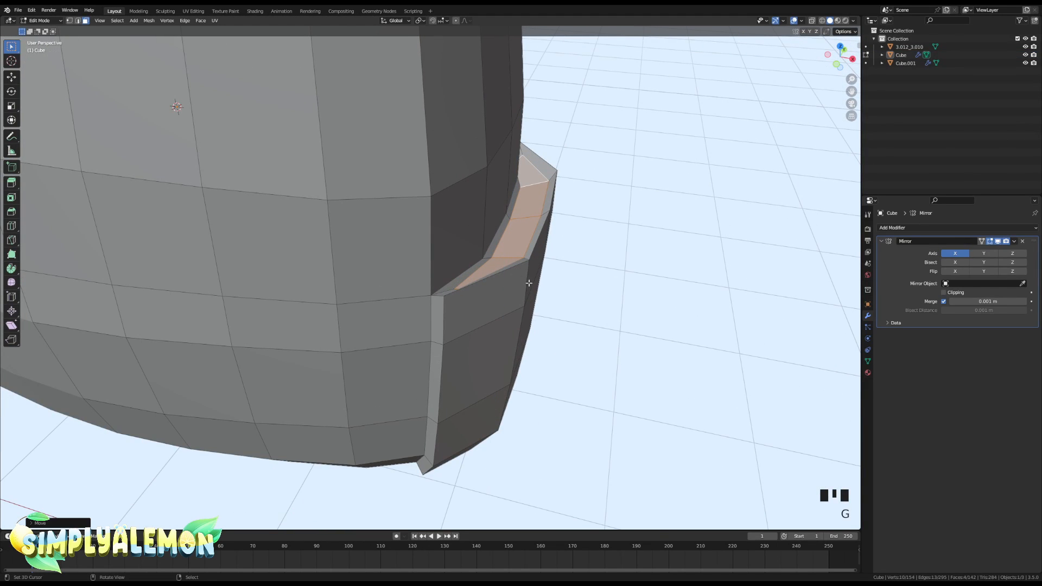
pyautogui.press('e')
pyautogui.click(531, 290)
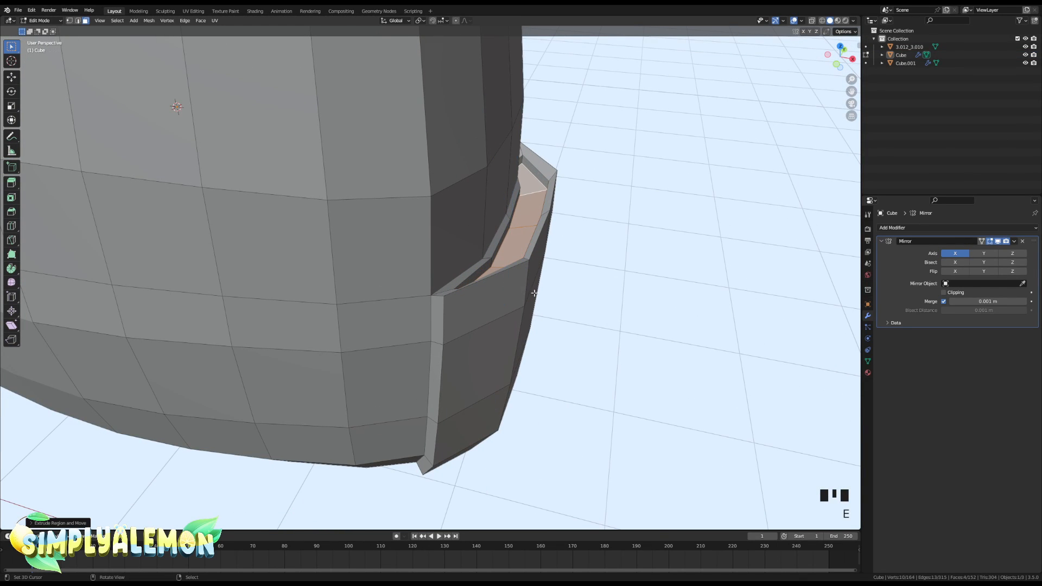
# Leave mesh editing and apply Shade Auto Smooth to the backpack body.
pyautogui.press('Tab')
pyautogui.scroll(-3, 581, 295)
pyautogui.moveTo(582, 294); pyautogui.dragTo(422, 278, button='middle')
pyautogui.press('space')
pyautogui.write('shade')
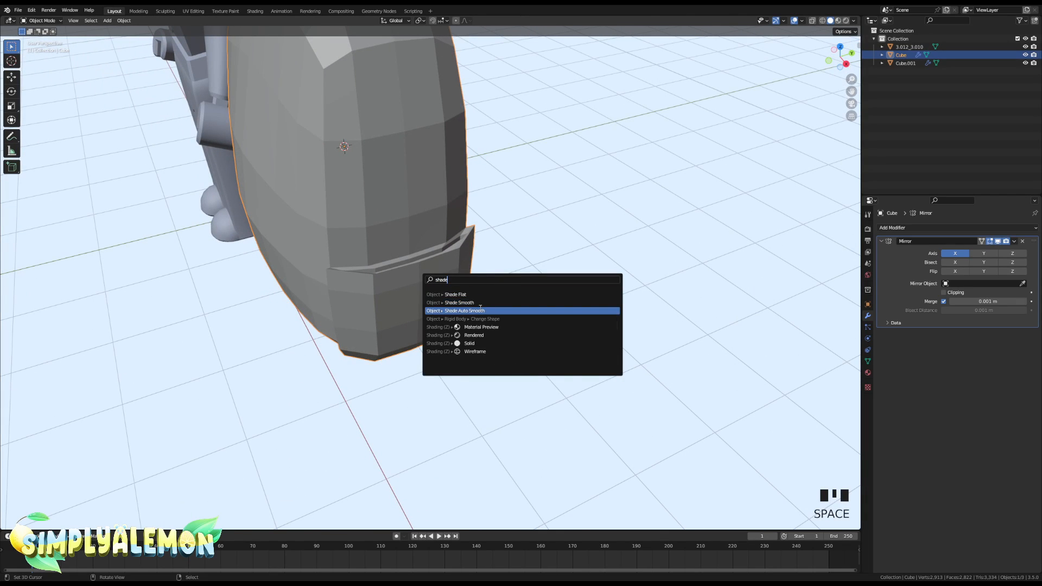
pyautogui.click(481, 302)
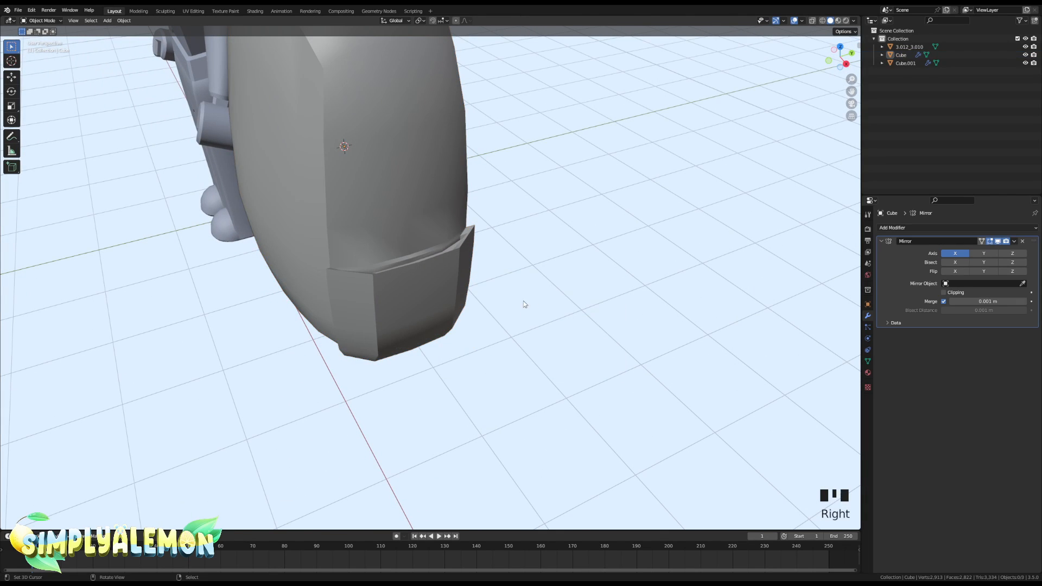
# Set the body's Auto Smooth angle to about 38.4°.
pyautogui.moveTo(524, 301); pyautogui.dragTo(445, 294, button='middle')
pyautogui.click(868, 361)
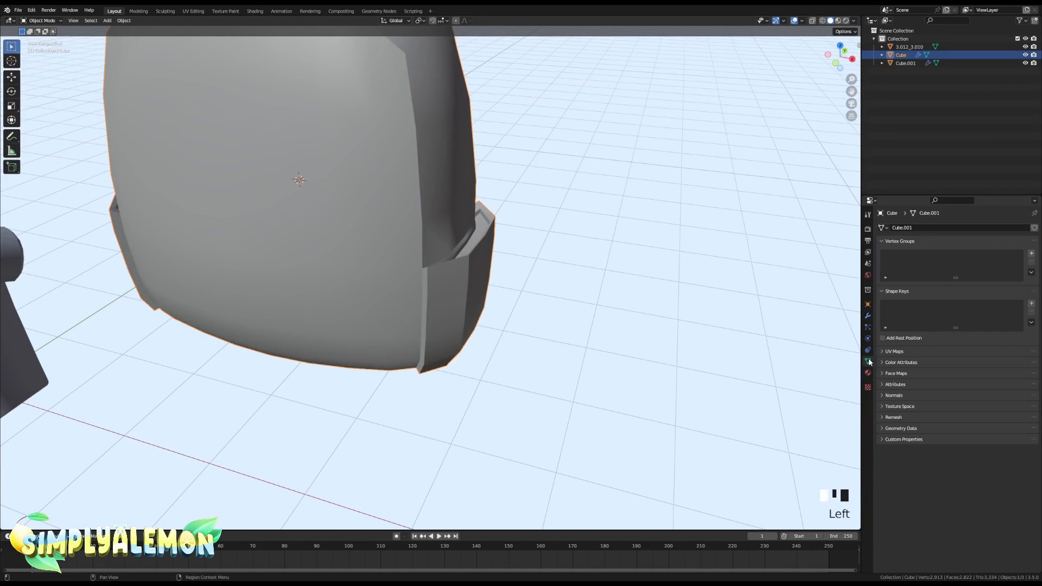
pyautogui.click(925, 396)
pyautogui.moveTo(961, 405); pyautogui.dragTo(977, 404)
pyautogui.click(683, 358)
pyautogui.scroll(-4, 521, 260)
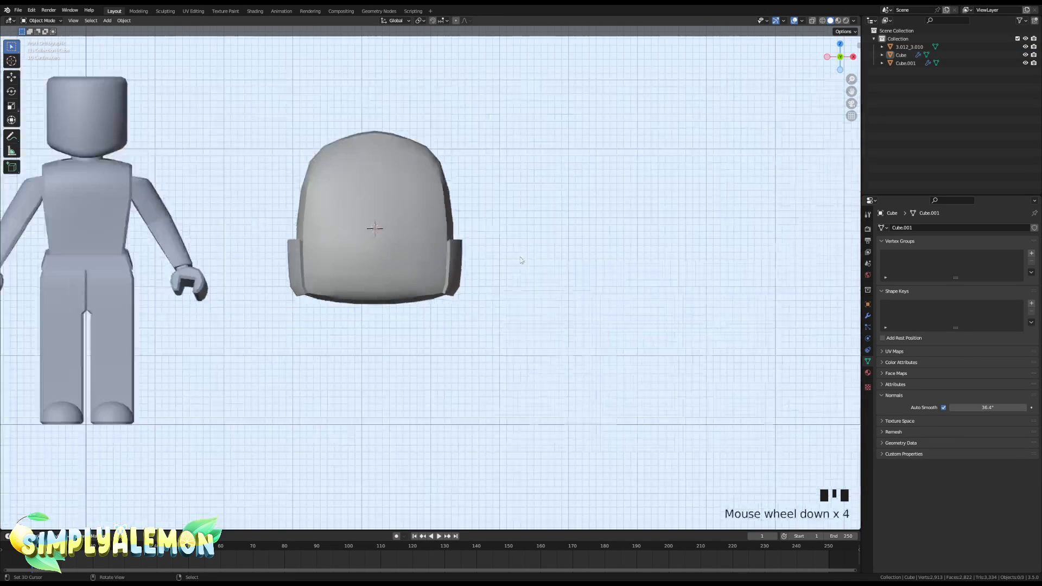
# Mark the edge row along the front bottom of the backpack body as sharp.
pyautogui.rightClick(382, 246)
pyautogui.press('Tab')
pyautogui.scroll(3, 372, 342)
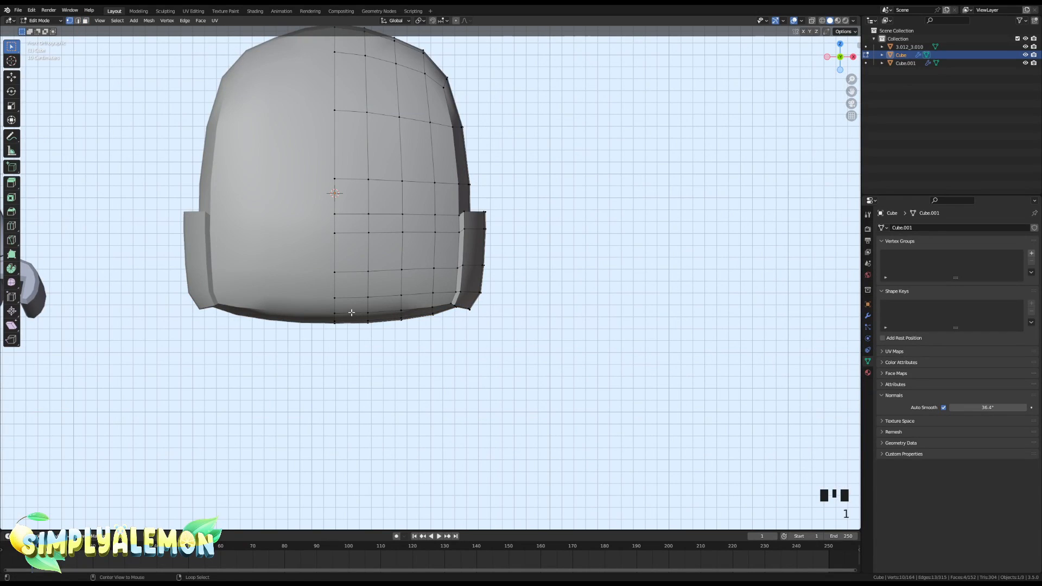
pyautogui.hotkey('ctrl', 'e')
pyautogui.click(424, 481)
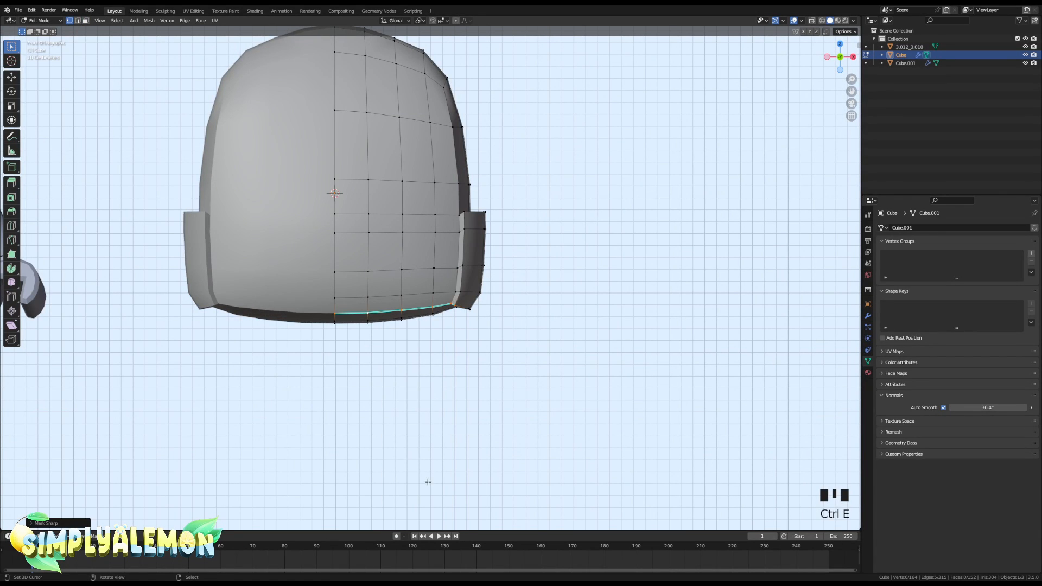
pyautogui.press('Tab')
pyautogui.rightClick(517, 361)
pyautogui.moveTo(517, 360); pyautogui.dragTo(488, 356, button='middle')
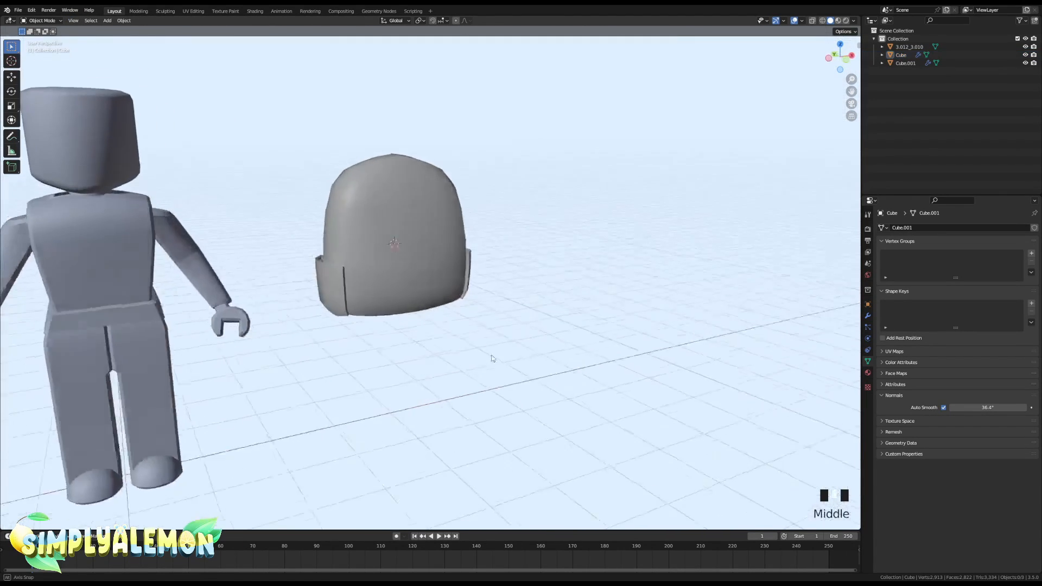
pyautogui.scroll(3, 430, 247)
pyautogui.scroll(-4, 489, 262)
pyautogui.keyDown('shift'); pyautogui.moveTo(419, 201); pyautogui.dragTo(506, 347, button='middle'); pyautogui.keyUp('shift')
# In front view, select the top edges running outward from the body's centre, duplicate them and place the copy above the backpack.
pyautogui.rightClick(482, 333)
pyautogui.press('Tab')
pyautogui.scroll(2, 482, 333)
pyautogui.scroll(1, 506, 347)
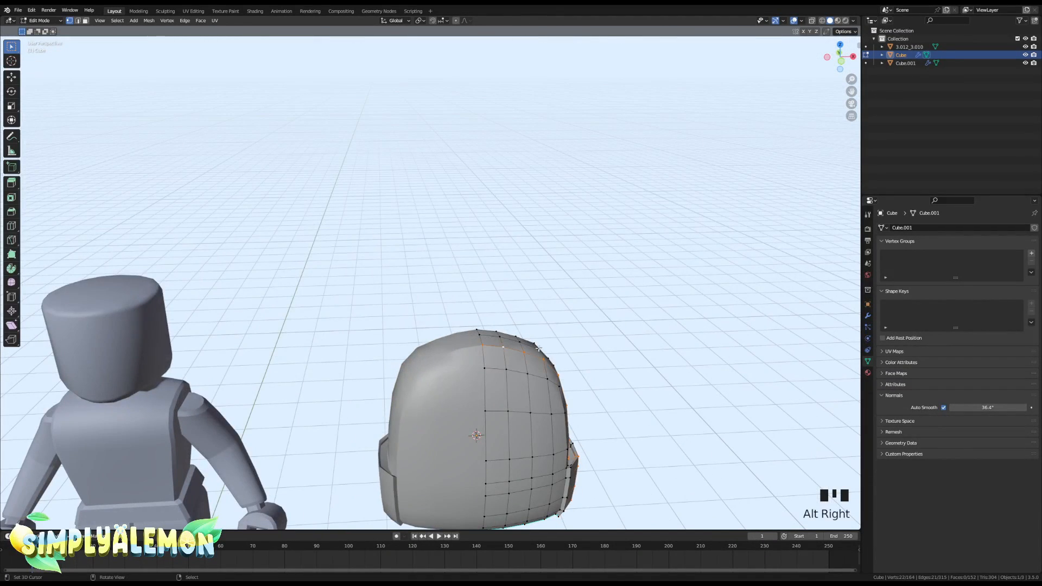
pyautogui.press('`')
pyautogui.scroll(1, 486, 341)
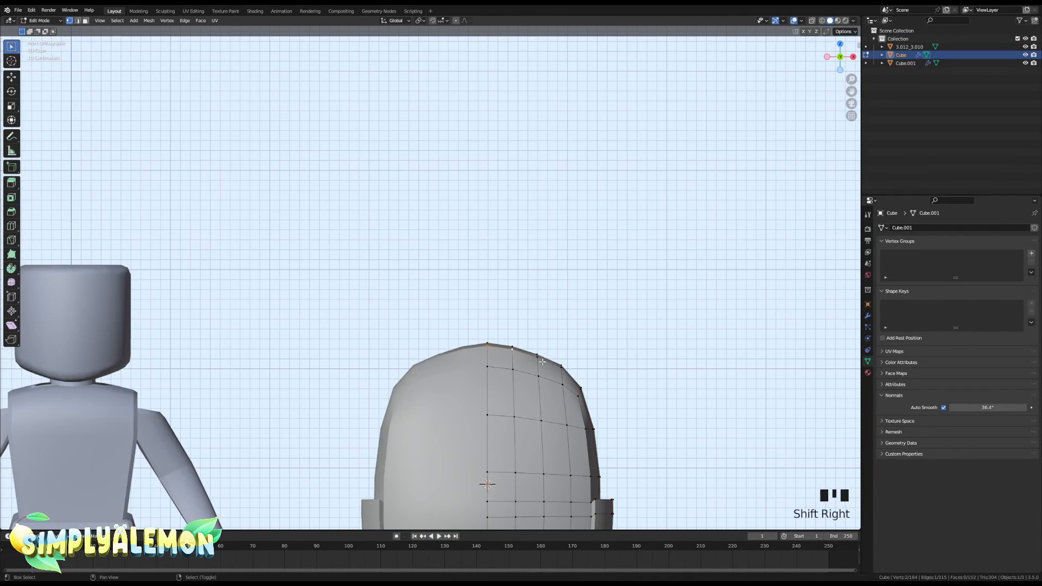
pyautogui.keyDown('shift'); pyautogui.moveTo(605, 371); pyautogui.dragTo(532, 360, button='middle'); pyautogui.keyUp('shift')
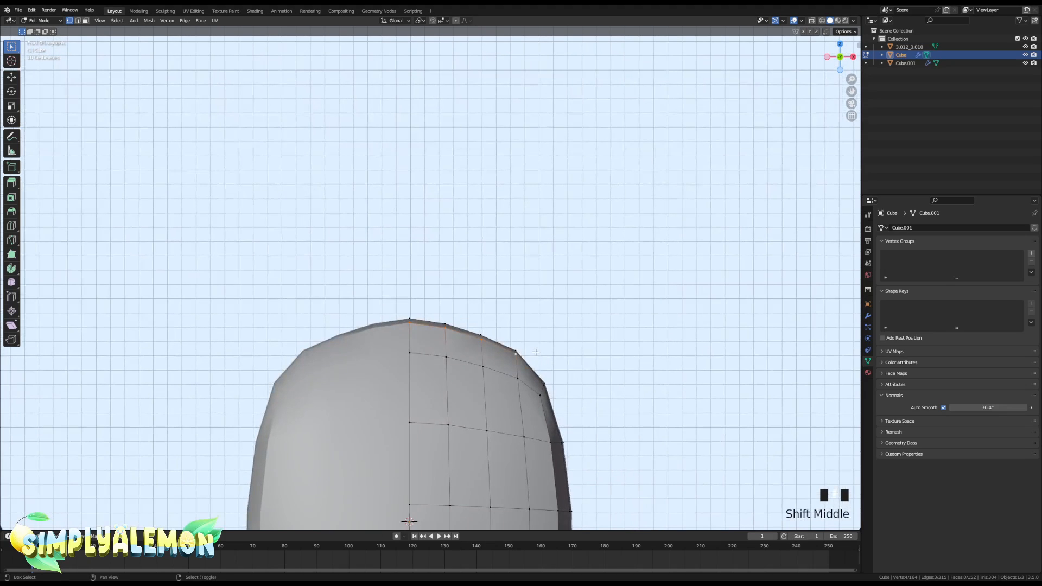
pyautogui.hotkey('shift', 'd')
pyautogui.press('g')
pyautogui.click(531, 197)
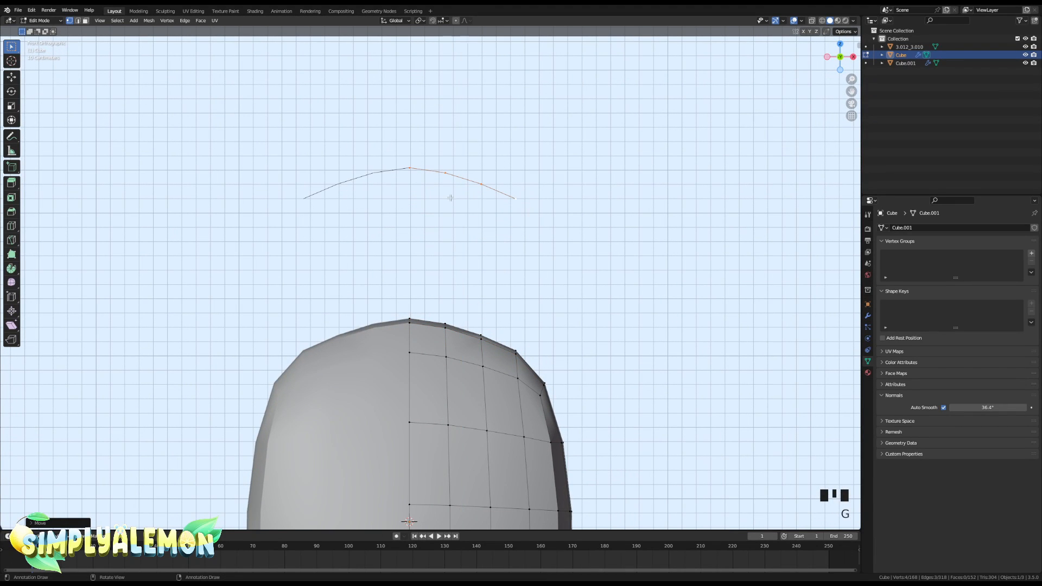
# Raise the vertex beside the duplicated arch's centre slightly along Z, using proportional editing with a reduced influence radius.
pyautogui.keyDown('shift'); pyautogui.moveTo(486, 204); pyautogui.dragTo(469, 44, button='middle'); pyautogui.keyUp('shift')
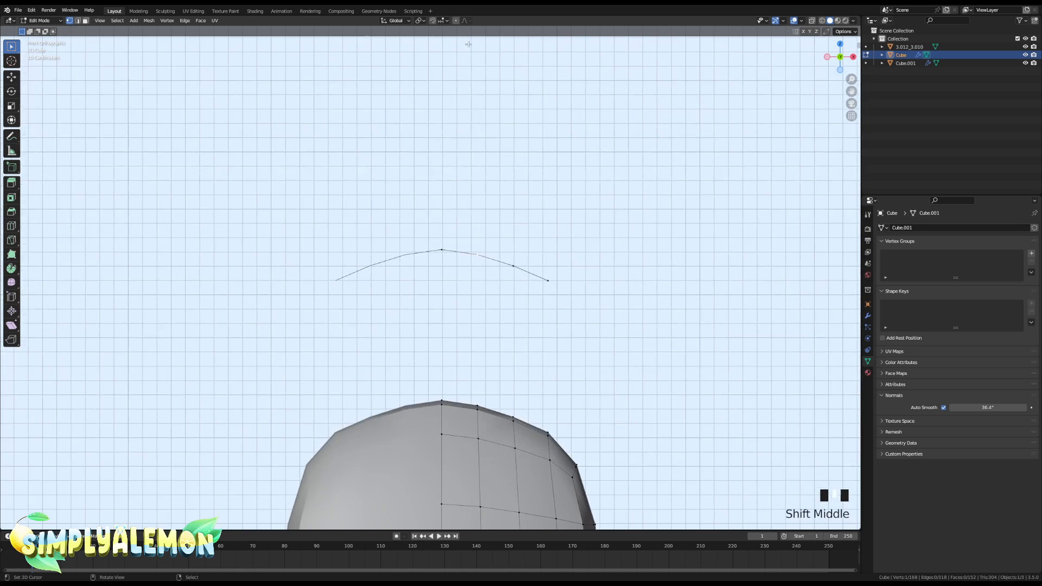
pyautogui.press('g')
pyautogui.scroll(12, 547, 280)
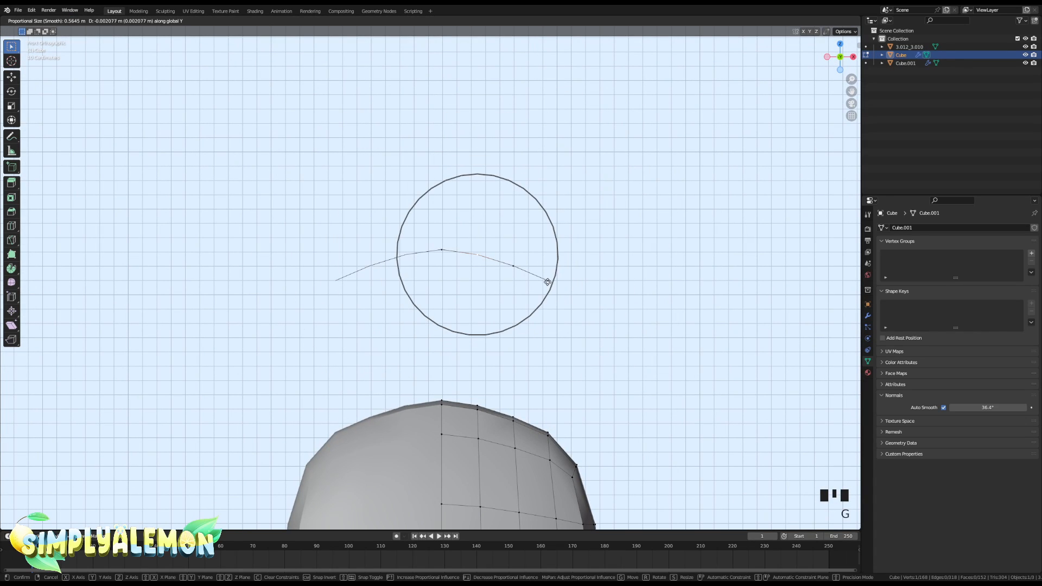
pyautogui.press('z')
pyautogui.click(550, 285)
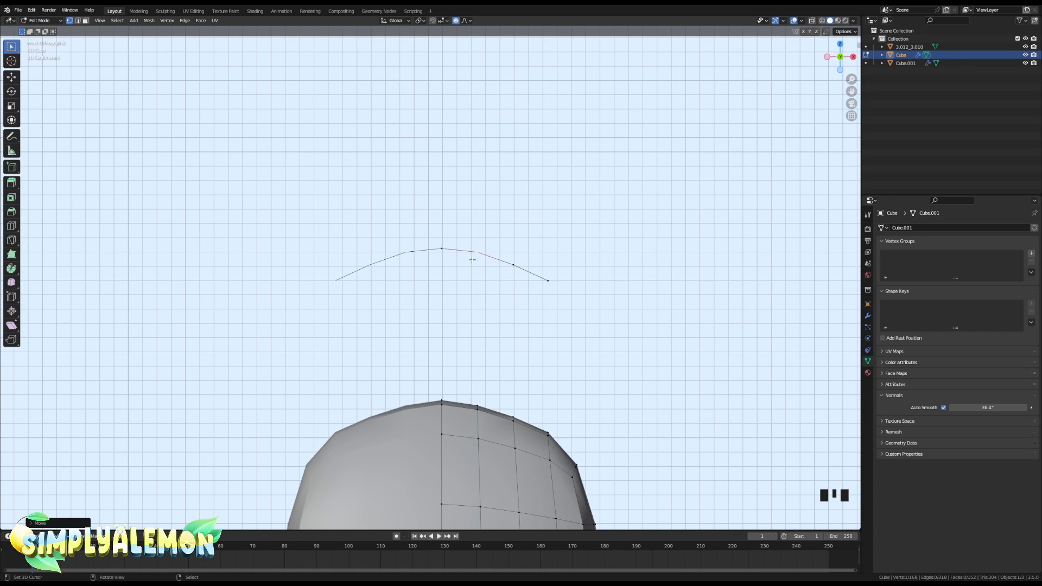
# Separate the duplicated arch edges from the backpack into their own object and open that object for mesh editing.
pyautogui.press('Tab')
pyautogui.press('Tab')
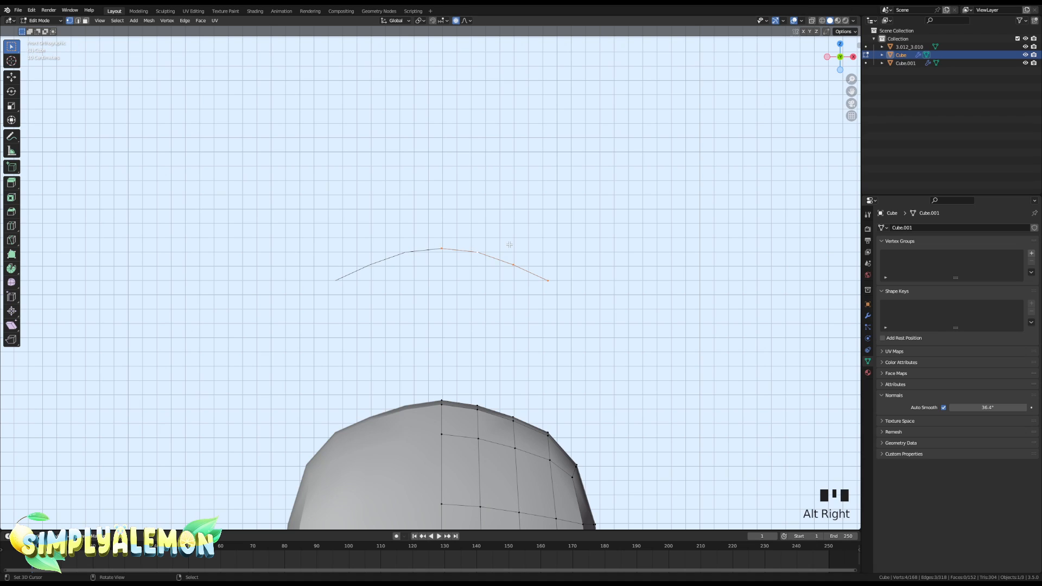
pyautogui.press('p')
pyautogui.press('p')
pyautogui.click(480, 272)
pyautogui.press('Tab')
pyautogui.click(532, 277)
pyautogui.press('Tab')
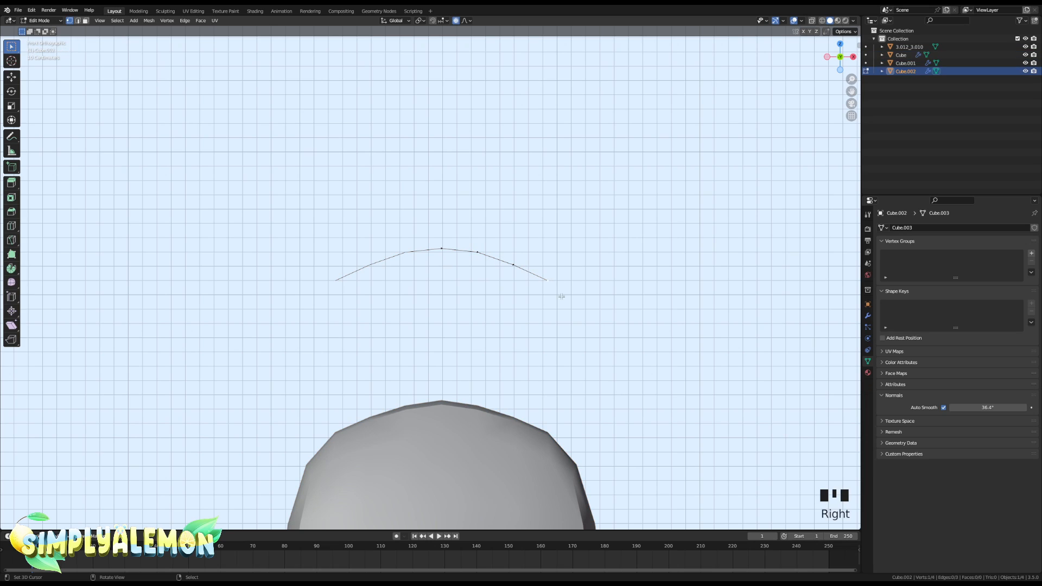
# Extrude the arch's outer end vertex downward and shift it inward so the side edge slants toward the backpack.
pyautogui.press('e')
pyautogui.click(563, 366)
pyautogui.press('g')
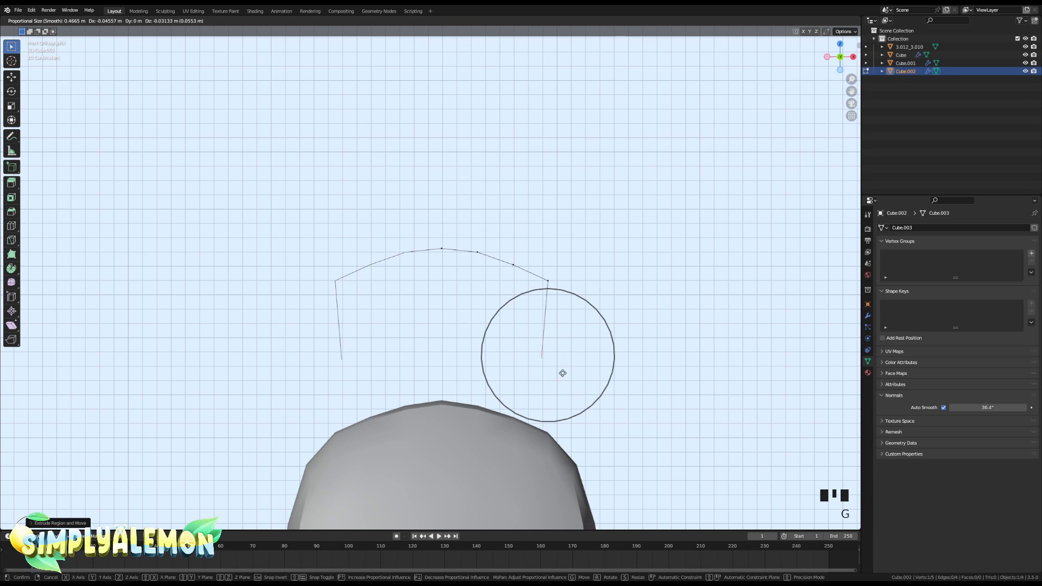
pyautogui.click(545, 382)
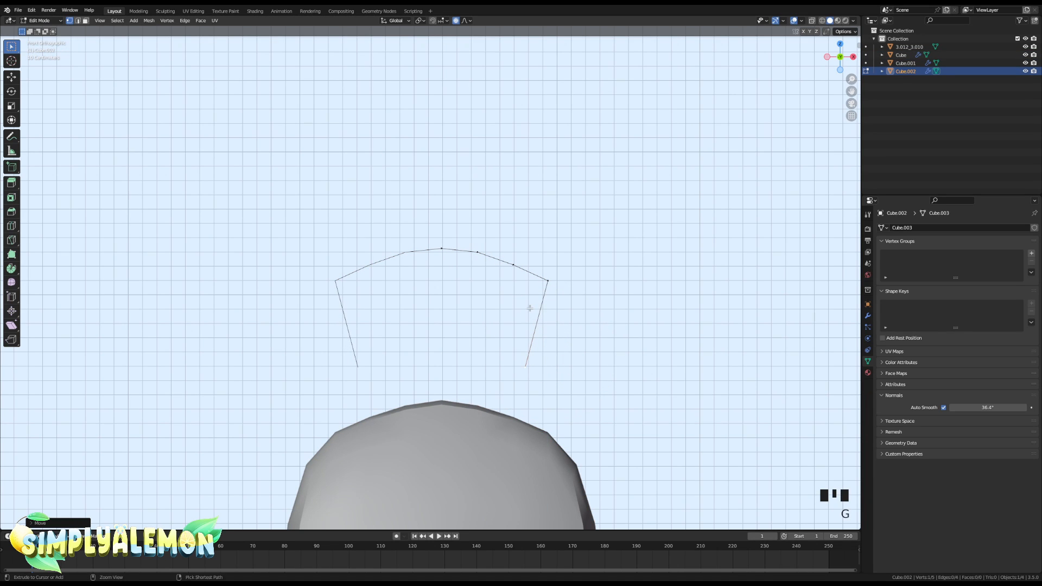
# Add a midpoint to the slanted side edge and move it outward along X, level with the corner above.
pyautogui.press('g')
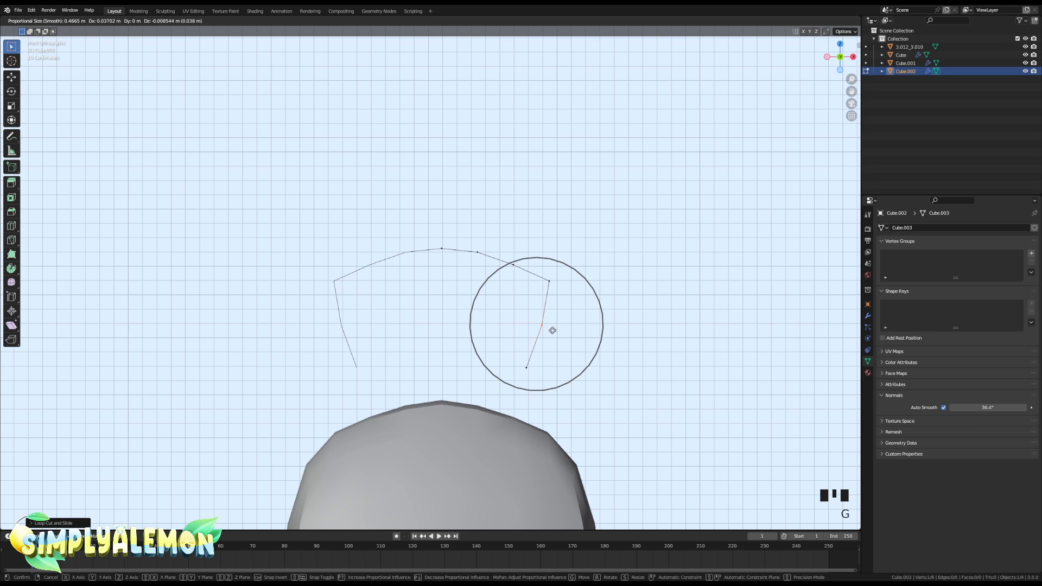
pyautogui.click(553, 329)
pyautogui.hotkey('ctrl', 'z')
pyautogui.press('g')
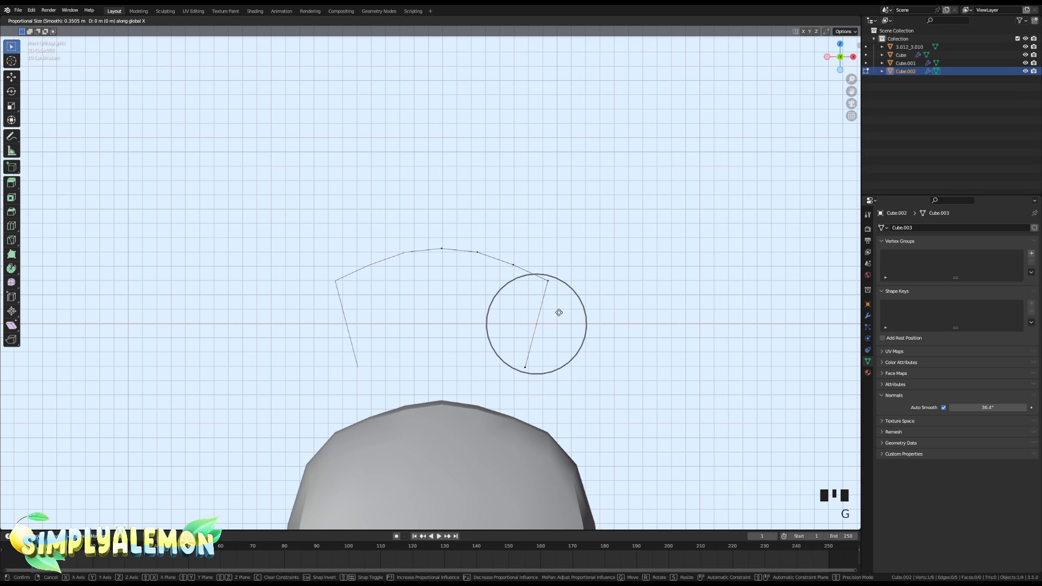
pyautogui.click(564, 306)
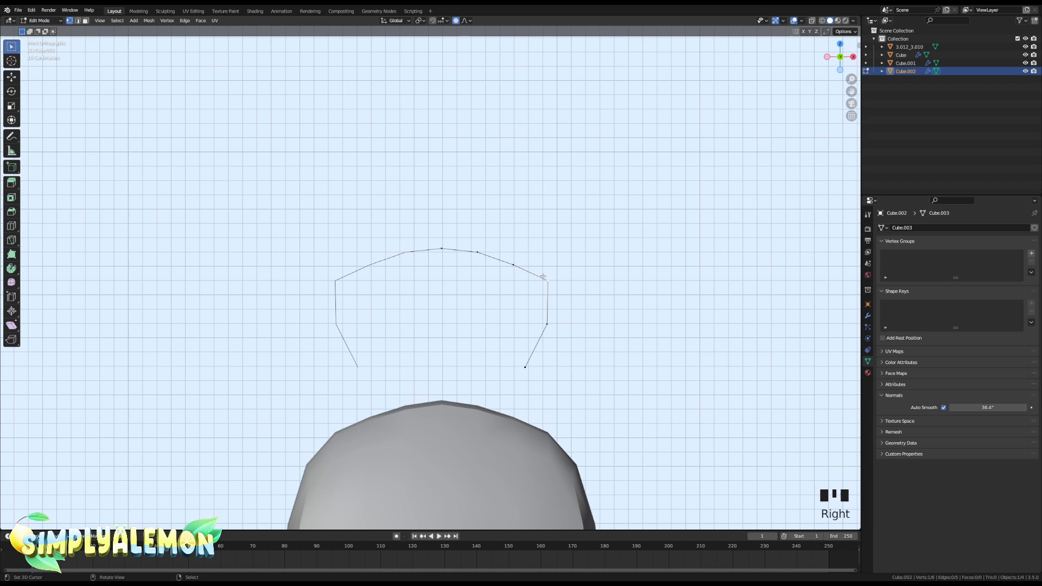
# Bevel the arch's outer corner vertex, add a midpoint on the bevel and nudge it outward with proportional editing off.
pyautogui.hotkey('shift', 'ctrl', 'b')
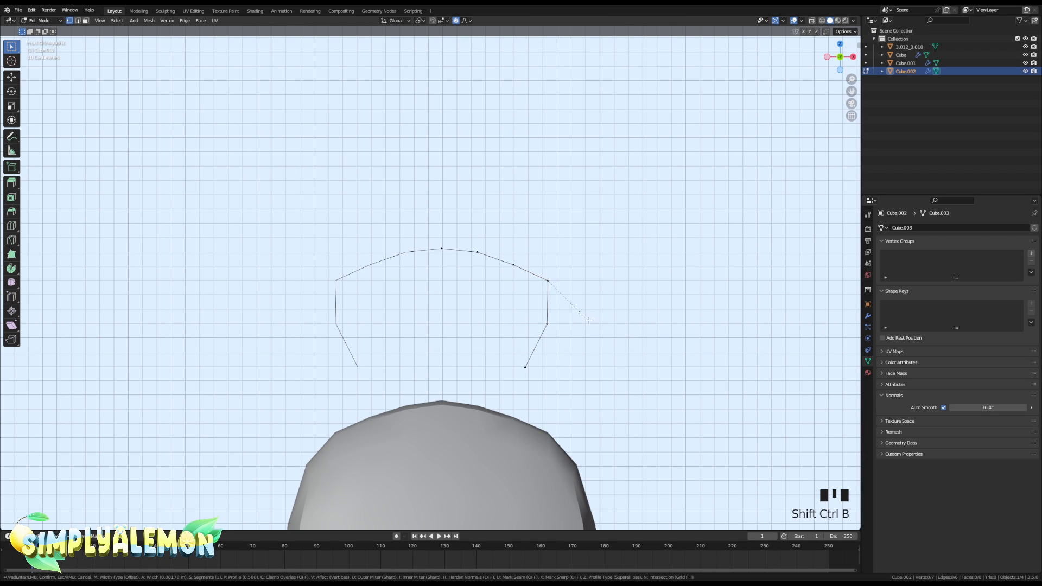
pyautogui.click(607, 317)
pyautogui.click(551, 277)
pyautogui.press('g')
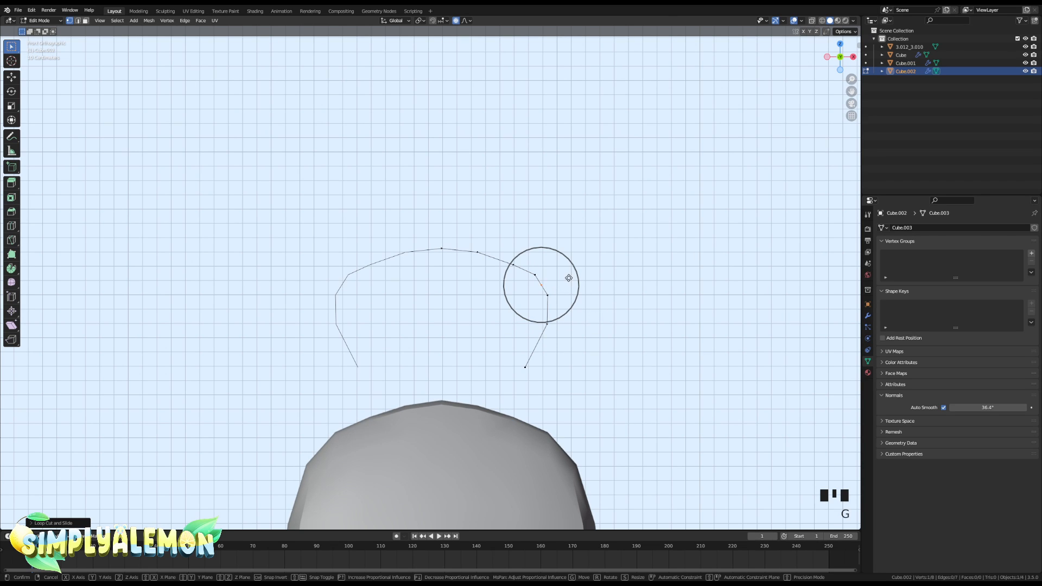
pyautogui.click(569, 276)
pyautogui.hotkey('ctrl', 'z')
pyautogui.click(454, 23)
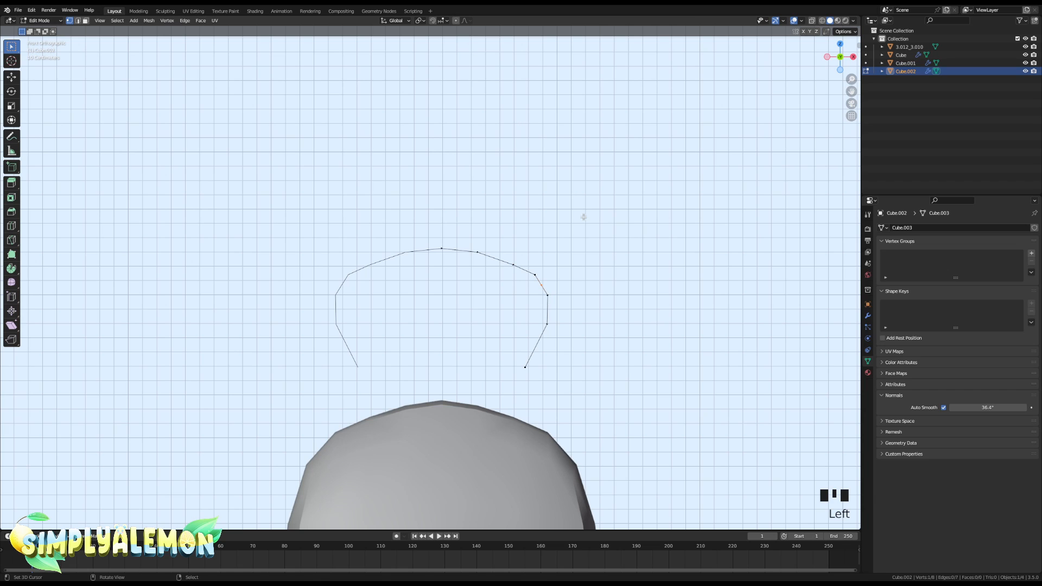
pyautogui.press('g')
pyautogui.click(587, 215)
# Extrude the whole arch outline along the Y direction into a wide strip of faces.
pyautogui.moveTo(603, 284); pyautogui.dragTo(451, 314, button='middle')
pyautogui.press('e')
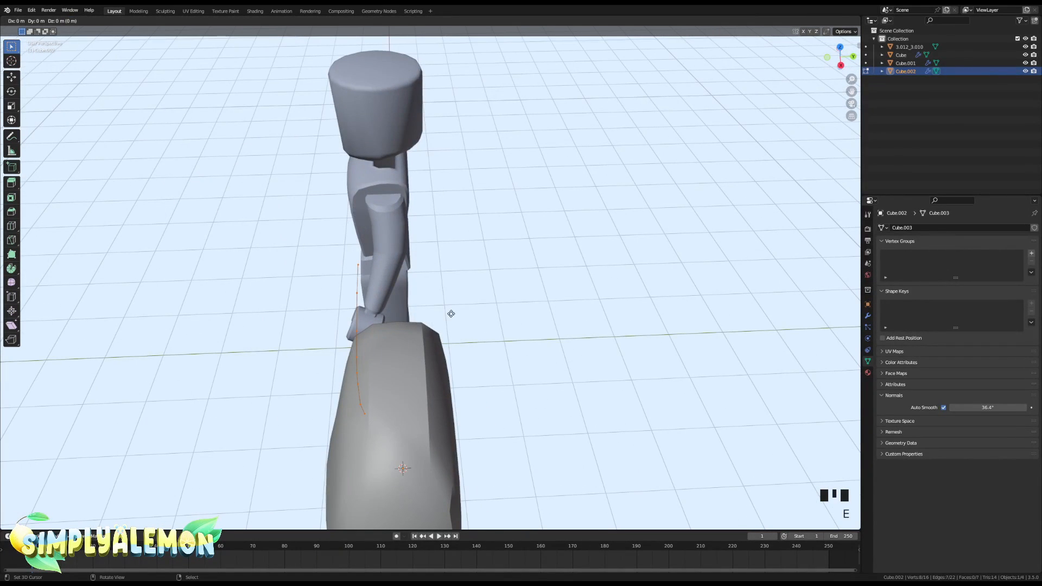
pyautogui.press('y')
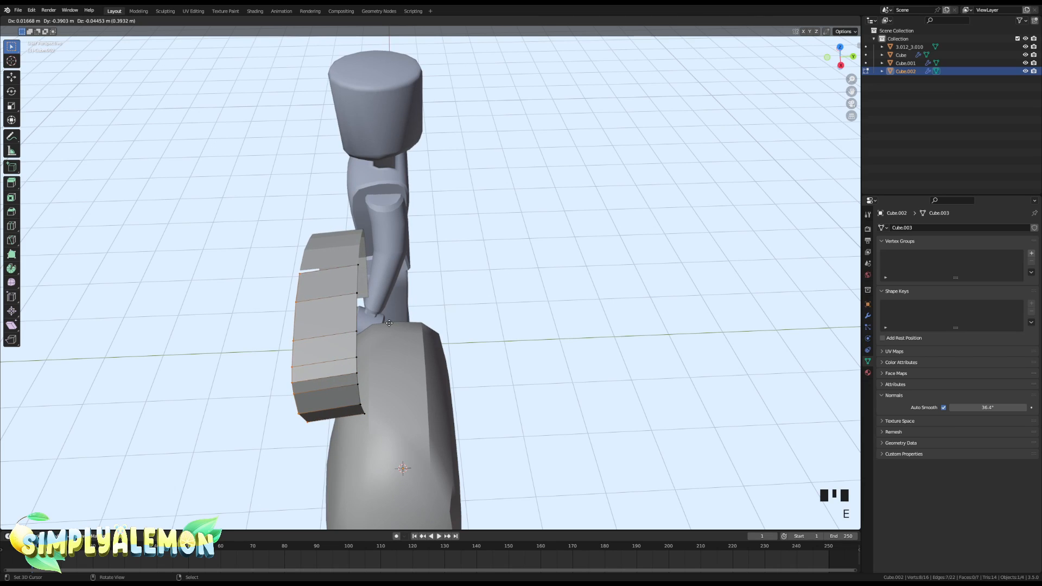
pyautogui.click(414, 306)
# Add a centred loop cut running along the full length of the arched strip.
pyautogui.click(868, 316)
pyautogui.keyDown('shift'); pyautogui.moveTo(389, 326); pyautogui.dragTo(498, 307, button='middle'); pyautogui.keyUp('shift')
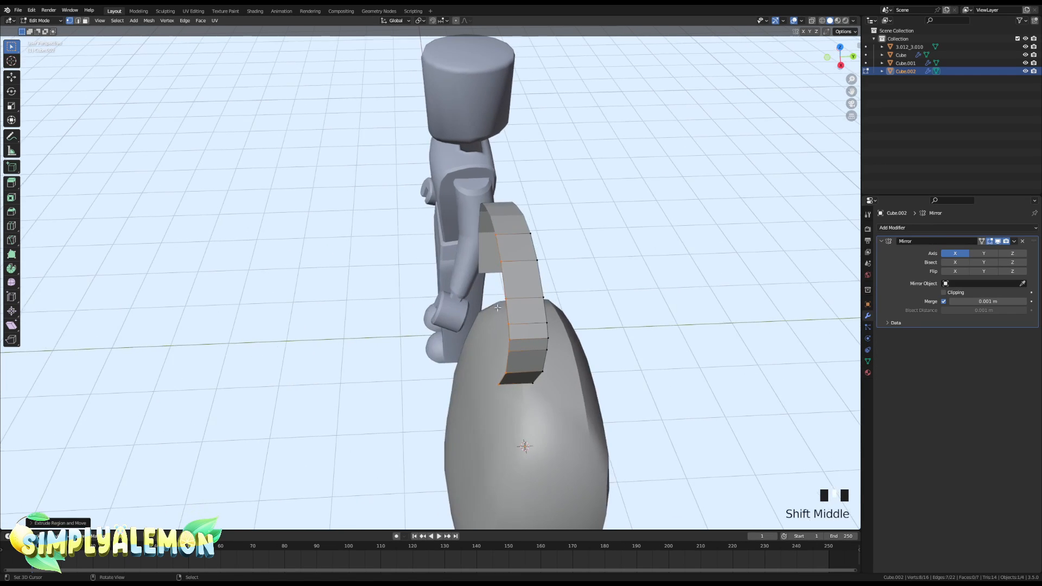
pyautogui.click(529, 250)
pyautogui.rightClick(528, 249)
pyautogui.hotkey('ctrl', 'z')
pyautogui.hotkey('ctrl', 'r')
pyautogui.click(525, 263)
pyautogui.rightClick(525, 264)
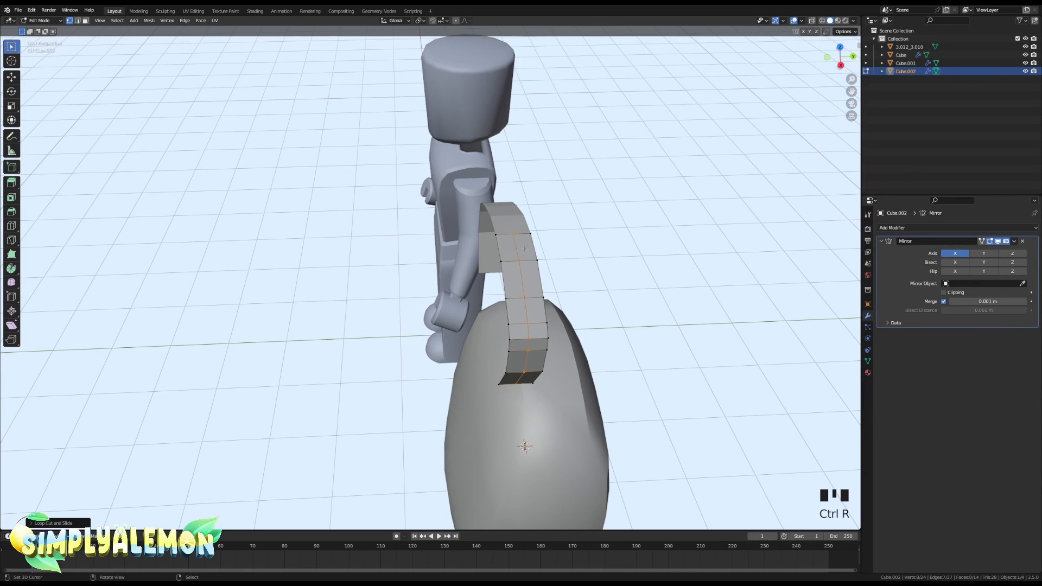
# In front view, scale the strip's centre loop along Z by about 1.13.
pyautogui.moveTo(525, 267); pyautogui.dragTo(647, 229, button='middle')
pyautogui.press('`')
pyautogui.click(580, 183)
pyautogui.press('s')
pyautogui.click(657, 247)
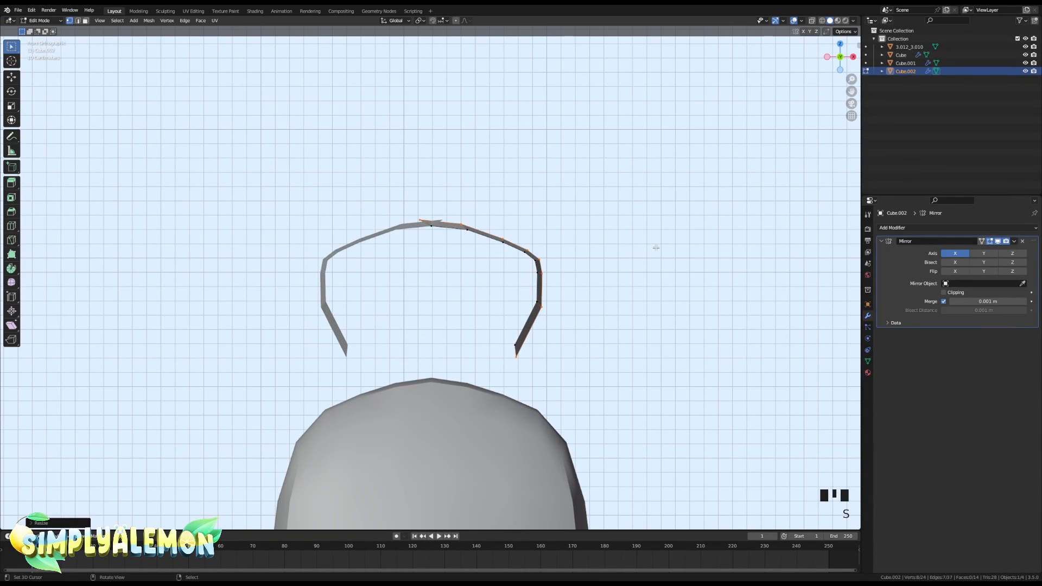
pyautogui.hotkey('ctrl', 'z')
pyautogui.press('s')
pyautogui.press('z')
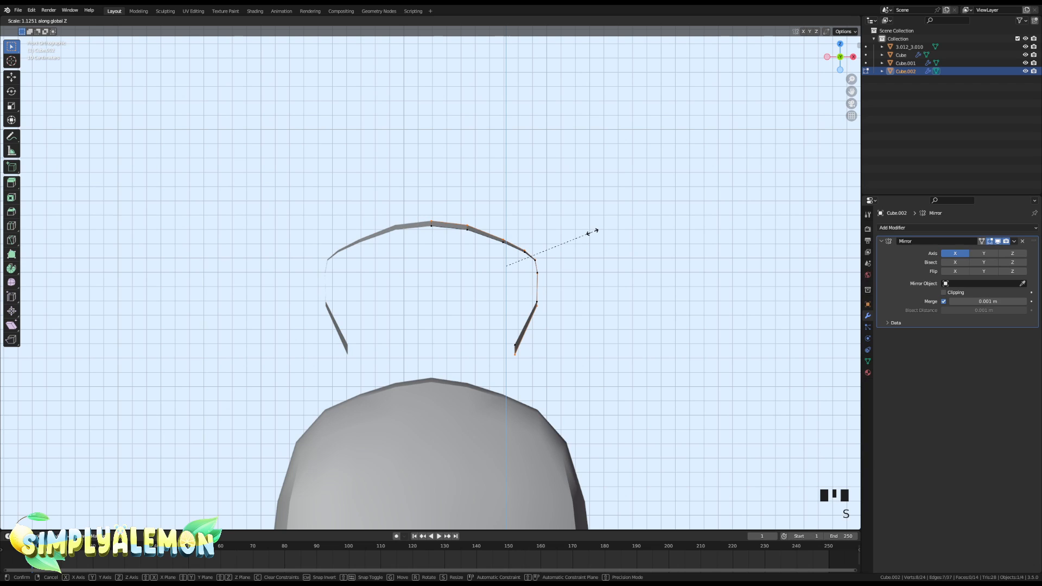
pyautogui.click(589, 233)
pyautogui.moveTo(592, 231); pyautogui.dragTo(588, 266, button='middle')
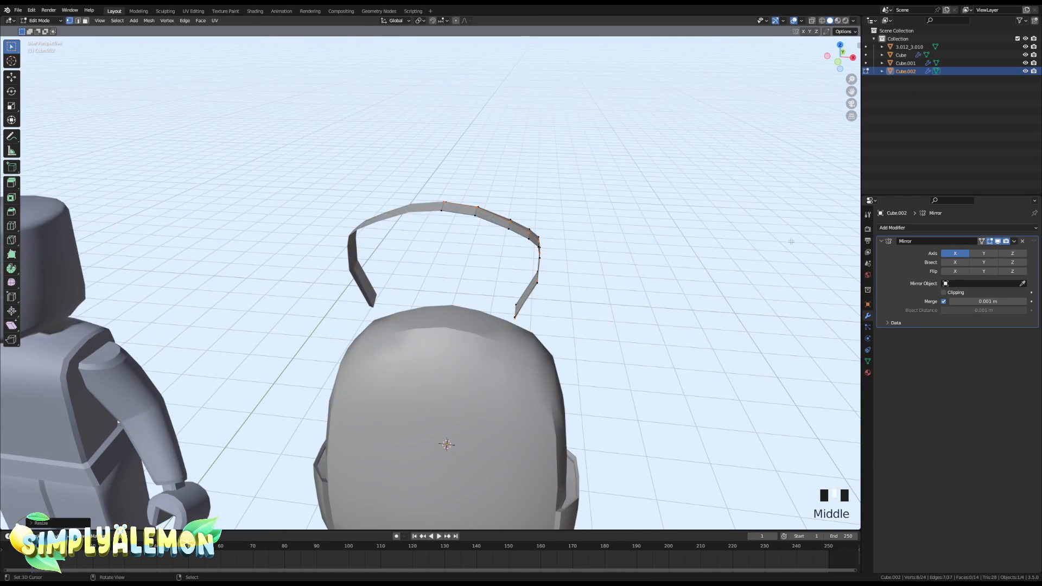
# Leave out the loop's vertex at the mirror centre and move the remaining centre-loop vertices outward along X.
pyautogui.press('`')
pyautogui.press('g')
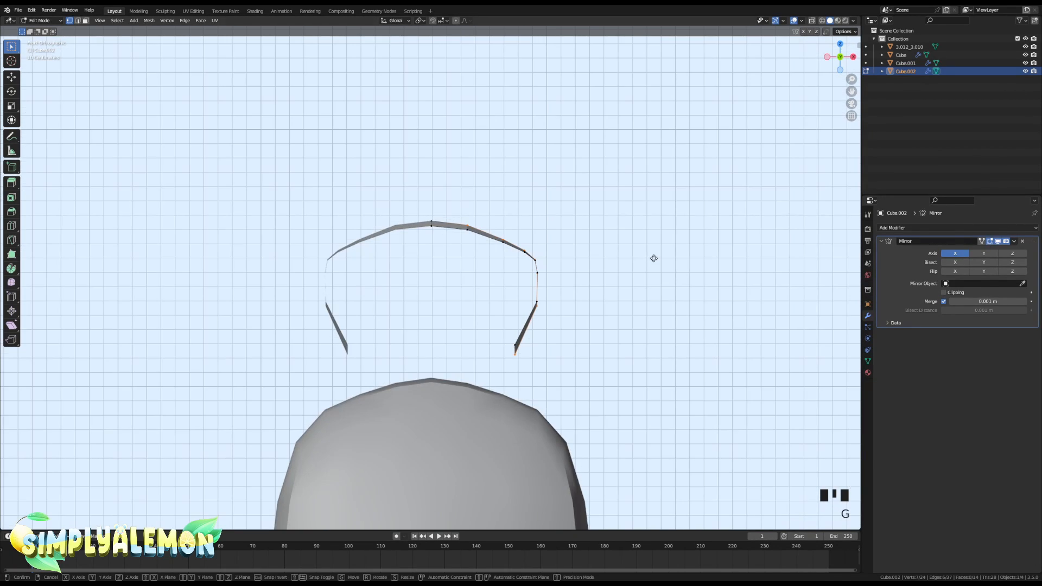
pyautogui.press('x')
pyautogui.click(661, 258)
# Try a Solidify modifier with a thickness of -0.1 m on the arched strip, inspect it and remove the modifier.
pyautogui.click(934, 228)
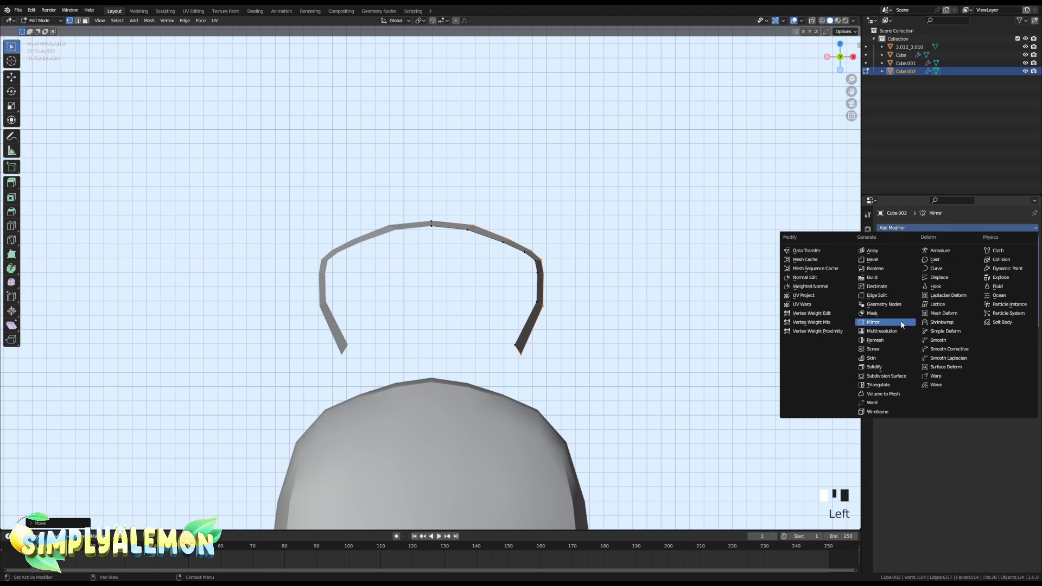
pyautogui.click(880, 367)
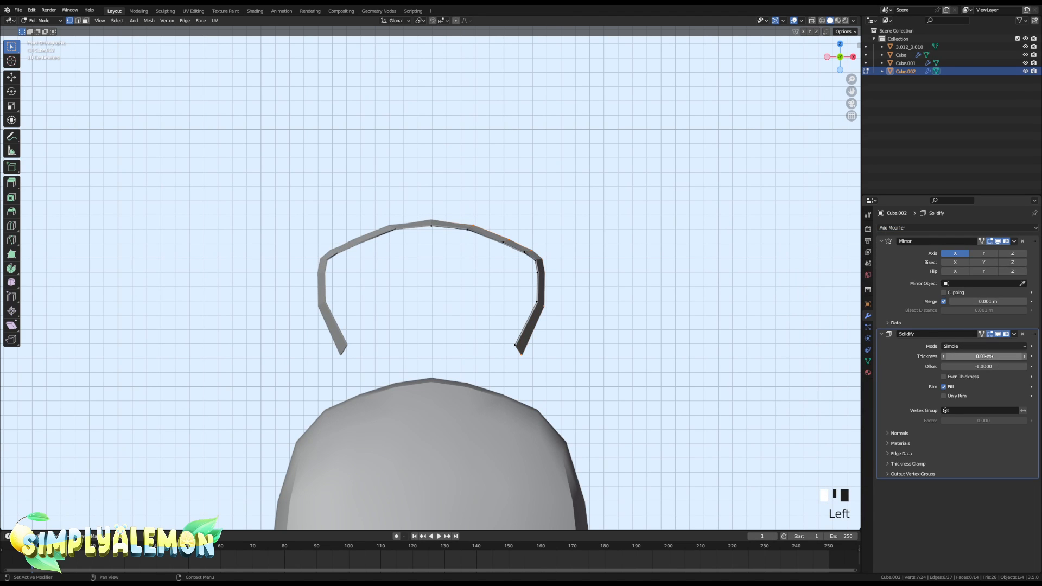
pyautogui.moveTo(987, 356); pyautogui.dragTo(966, 356)
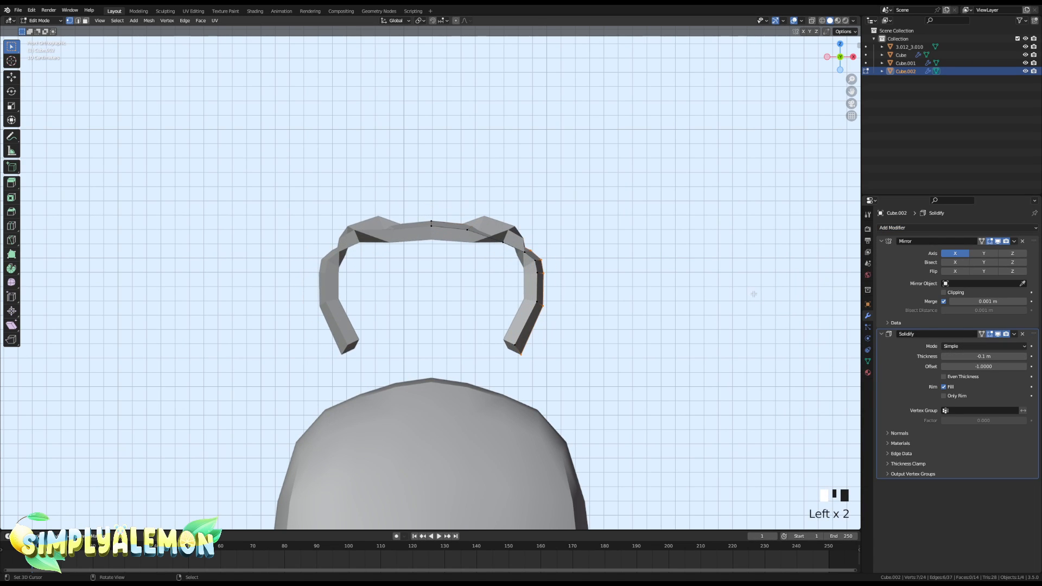
pyautogui.moveTo(754, 294); pyautogui.dragTo(562, 273, button='middle')
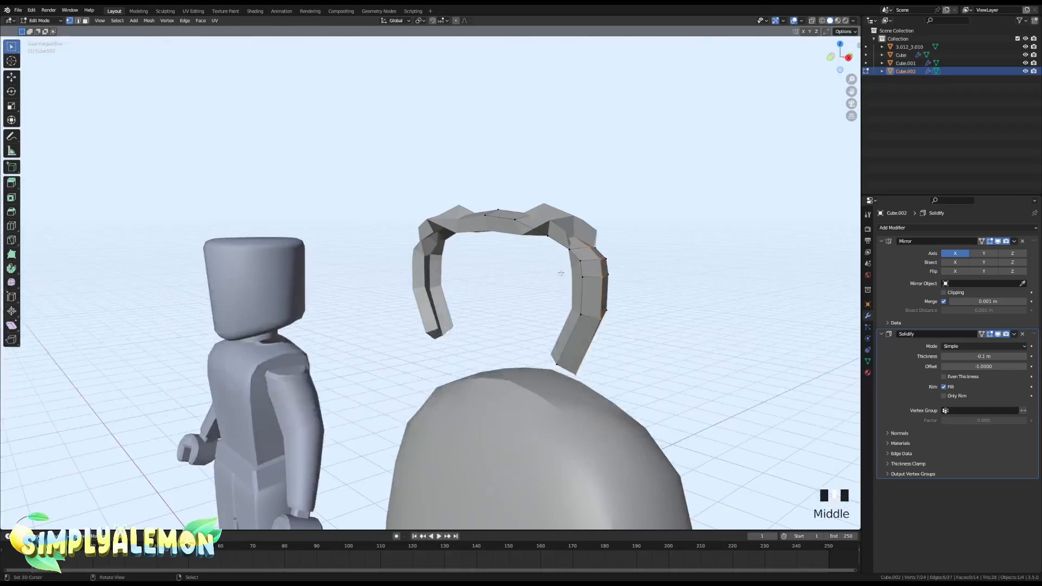
pyautogui.click(1023, 334)
# Turn on the Face Orientation overlay to check the normals of the arched strip.
pyautogui.click(802, 20)
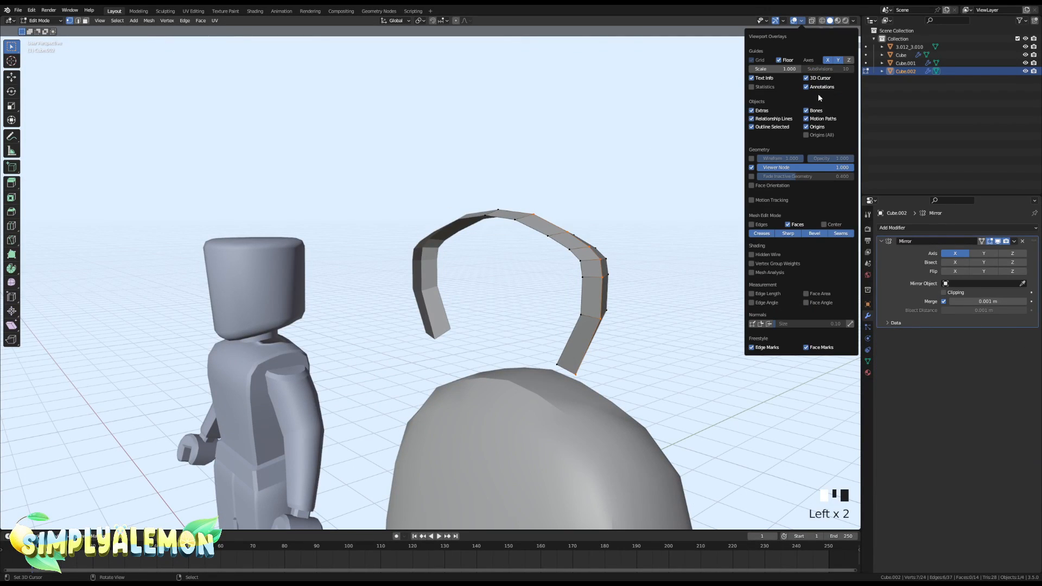
pyautogui.click(764, 183)
pyautogui.moveTo(706, 258); pyautogui.dragTo(659, 342, button='middle')
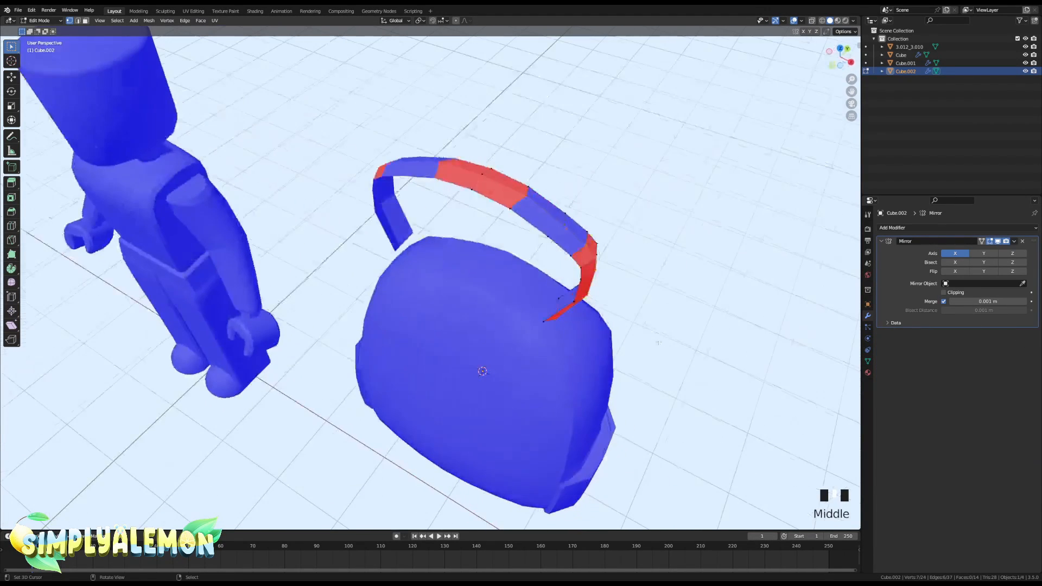
# Select the red, reversed faces at the strip's top and along its outer side, and flip their normals.
pyautogui.keyDown('shift'); pyautogui.rightClick(490, 194); pyautogui.keyUp('shift')
pyautogui.hotkey('ctrl', 'z')
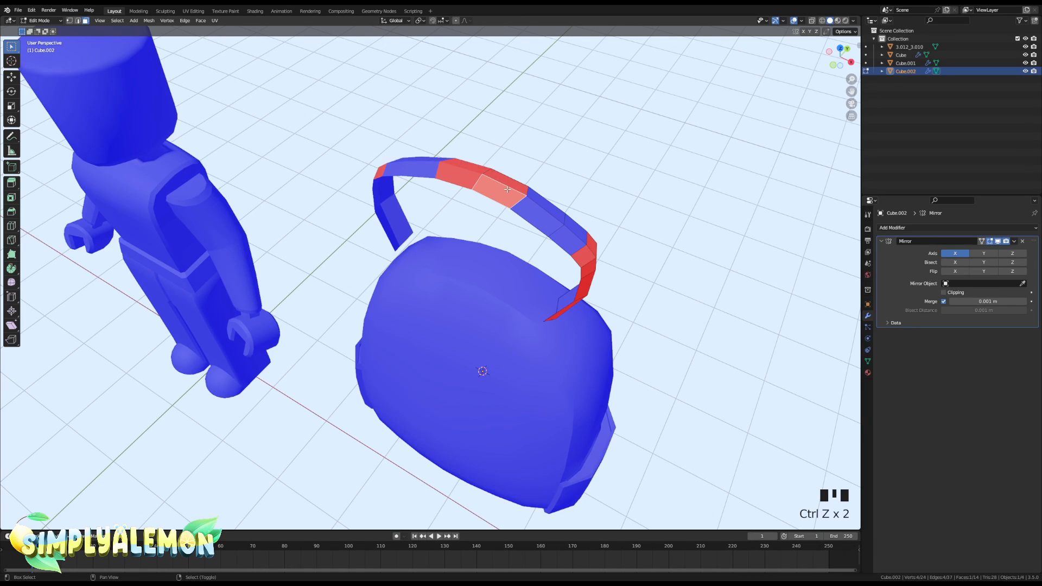
pyautogui.keyDown('shift'); pyautogui.rightClick(507, 181); pyautogui.keyUp('shift')
pyautogui.moveTo(592, 317); pyautogui.dragTo(521, 265, button='middle')
pyautogui.keyDown('shift'); pyautogui.rightClick(553, 271); pyautogui.keyUp('shift')
pyautogui.keyDown('shift'); pyautogui.rightClick(576, 271); pyautogui.keyUp('shift')
pyautogui.keyDown('shift'); pyautogui.rightClick(578, 288); pyautogui.keyUp('shift')
pyautogui.keyDown('shift'); pyautogui.rightClick(559, 288); pyautogui.keyUp('shift')
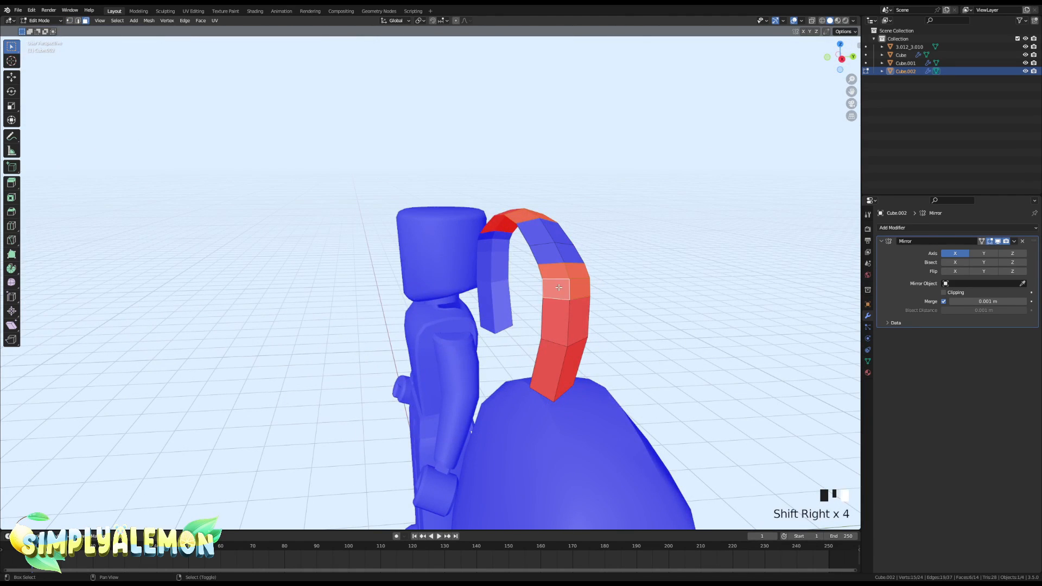
pyautogui.keyDown('shift'); pyautogui.rightClick(555, 317); pyautogui.keyUp('shift')
pyautogui.keyDown('shift'); pyautogui.rightClick(576, 315); pyautogui.keyUp('shift')
pyautogui.keyDown('shift'); pyautogui.rightClick(575, 361); pyautogui.keyUp('shift')
pyautogui.keyDown('shift'); pyautogui.rightClick(558, 350); pyautogui.keyUp('shift')
pyautogui.hotkey('alt', 'n')
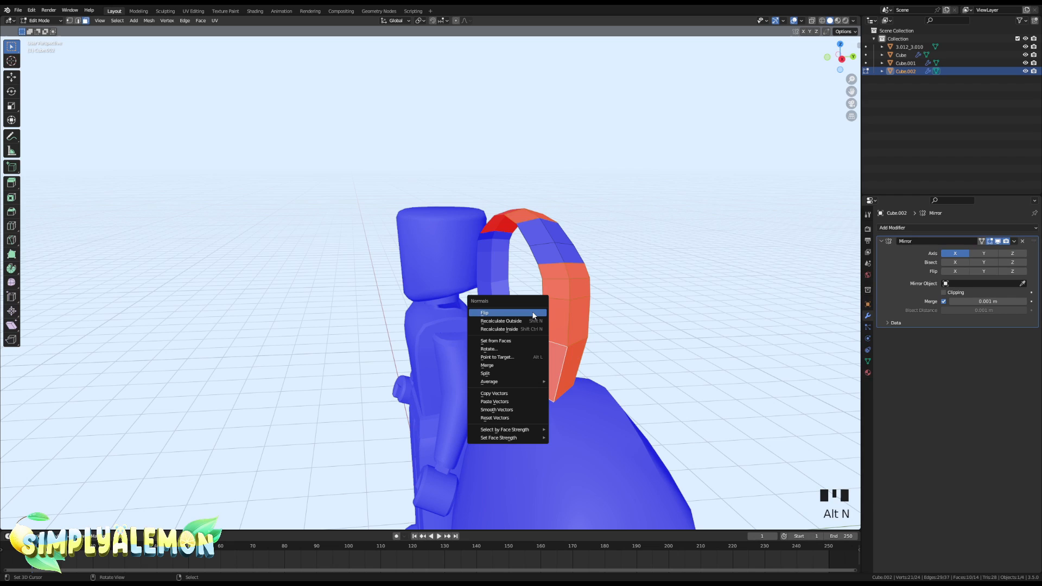
pyautogui.click(519, 310)
# In Object Mode, add a Solidify modifier with 0.16 m thickness to the arched strip and turn off Face Orientation.
pyautogui.press('`')
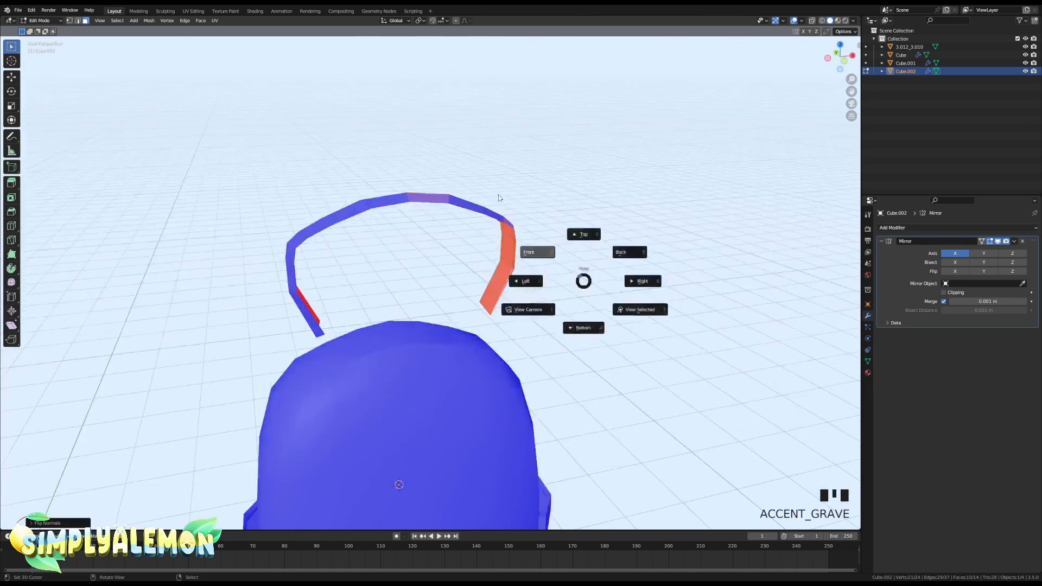
pyautogui.press('Tab')
pyautogui.click(914, 228)
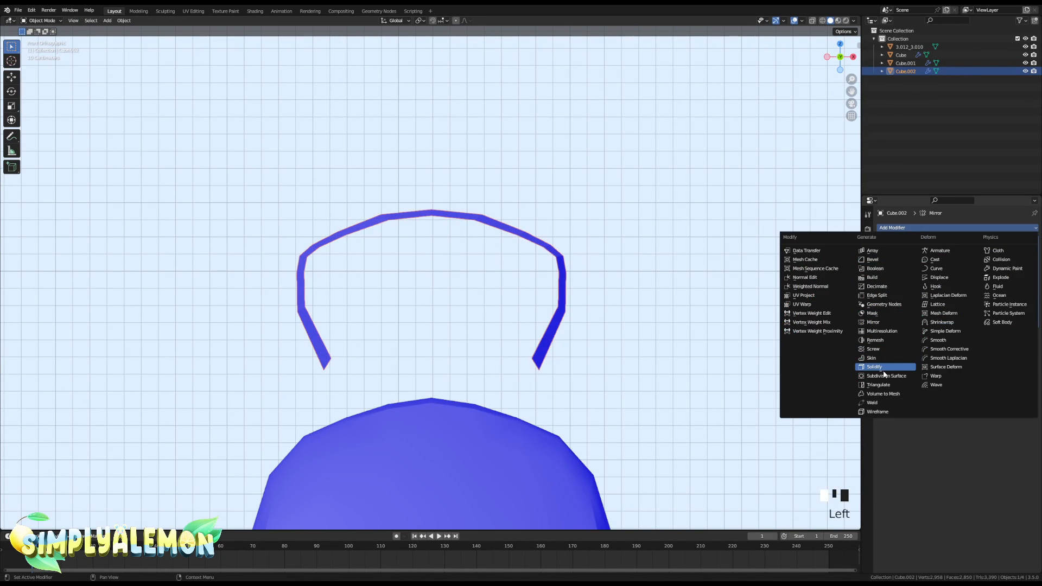
pyautogui.click(879, 367)
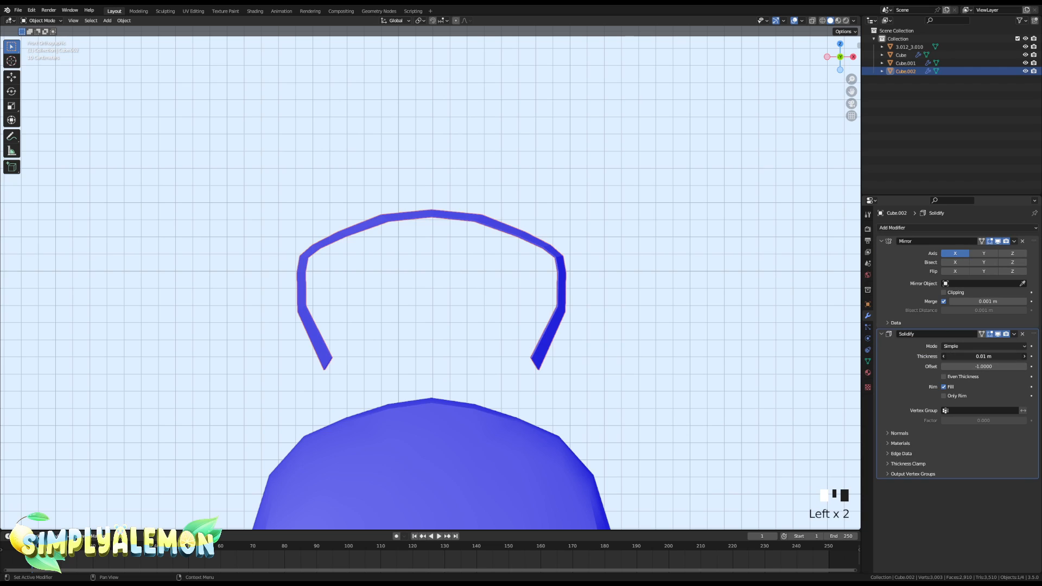
pyautogui.moveTo(984, 356); pyautogui.dragTo(1018, 356)
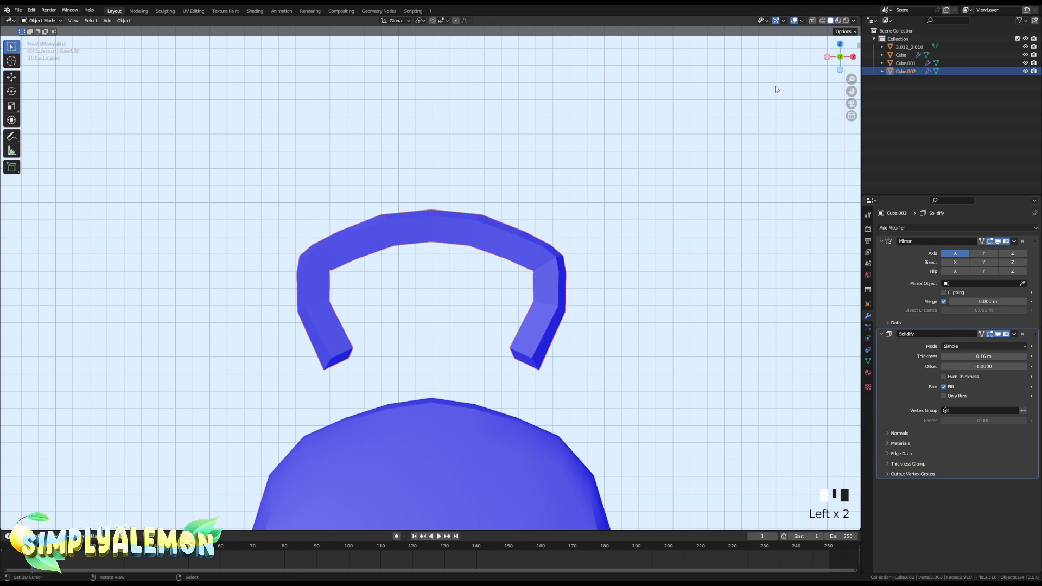
pyautogui.click(801, 21)
pyautogui.click(782, 177)
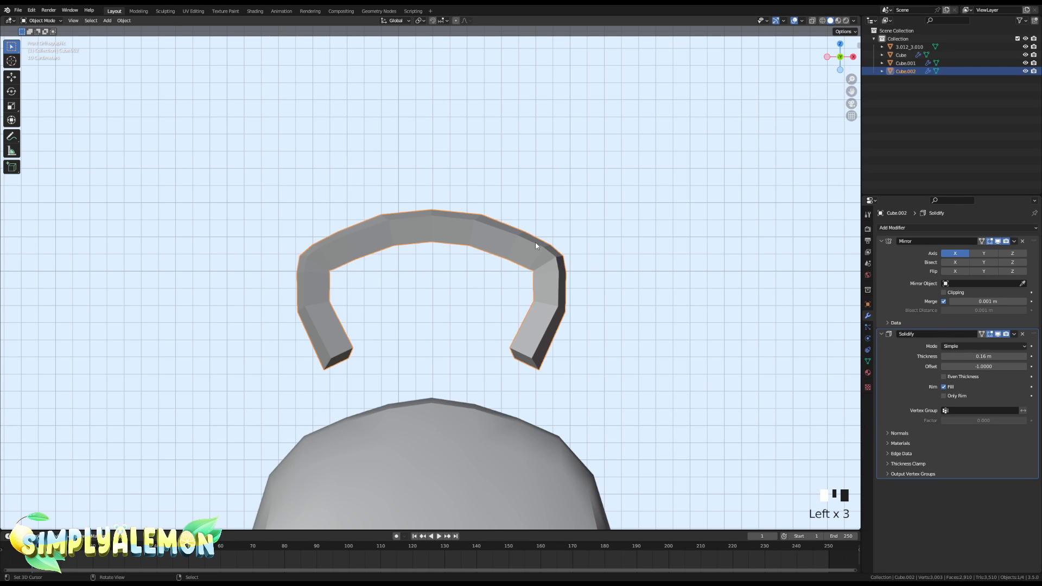
# Lower the arched handle along Z until its two ends sink into the top of the backpack.
pyautogui.press('Tab')
pyautogui.press('Tab')
pyautogui.press('a')
pyautogui.rightClick(555, 279)
pyautogui.press('g')
pyautogui.press('z')
pyautogui.click(568, 378)
# Move the arched handle along Y to line it up with the depth of the backpack's top.
pyautogui.moveTo(567, 377); pyautogui.dragTo(538, 406, button='middle')
pyautogui.press('f')
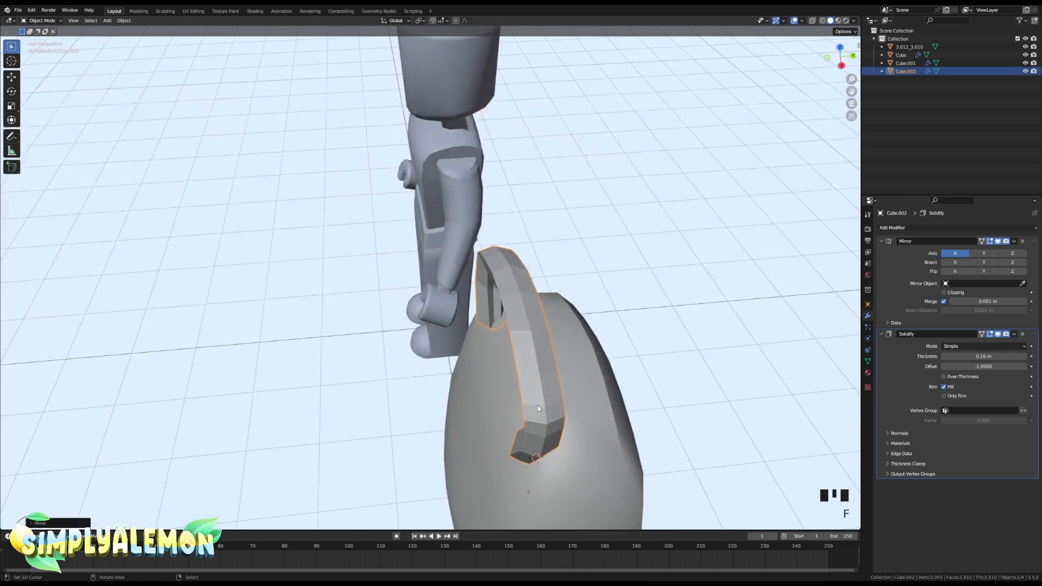
pyautogui.press('t')
pyautogui.press('g')
pyautogui.press('y')
pyautogui.click(632, 382)
pyautogui.press('`')
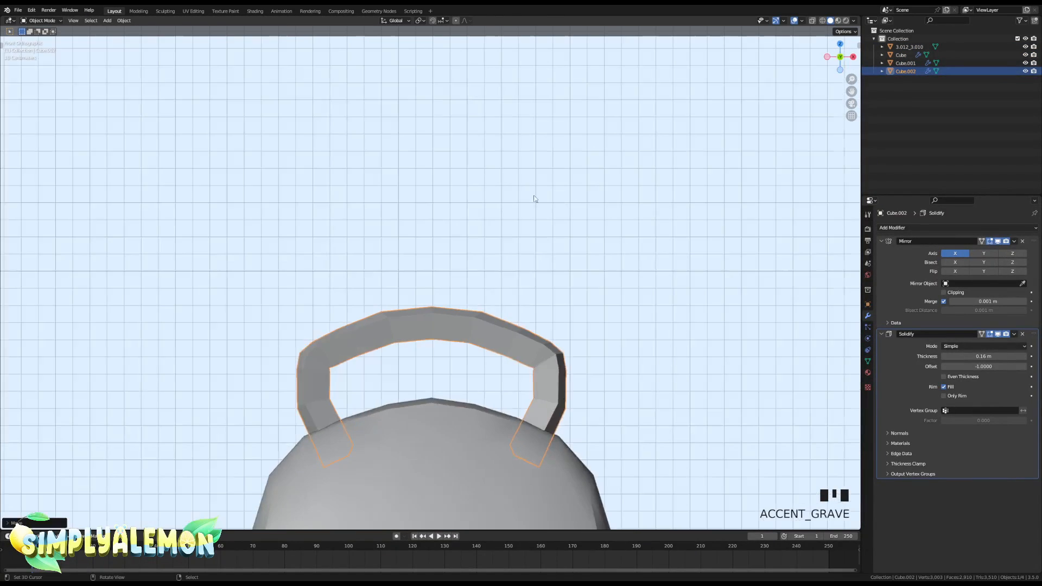
# Try to scale the handle's whole mesh in Edit Mode.
pyautogui.press('space')
pyautogui.write('shade')
pyautogui.click(559, 356)
pyautogui.press('Tab')
pyautogui.press('a')
pyautogui.press('s')
pyautogui.click(561, 355)
pyautogui.hotkey('ctrl', 'z')
pyautogui.press('Tab')
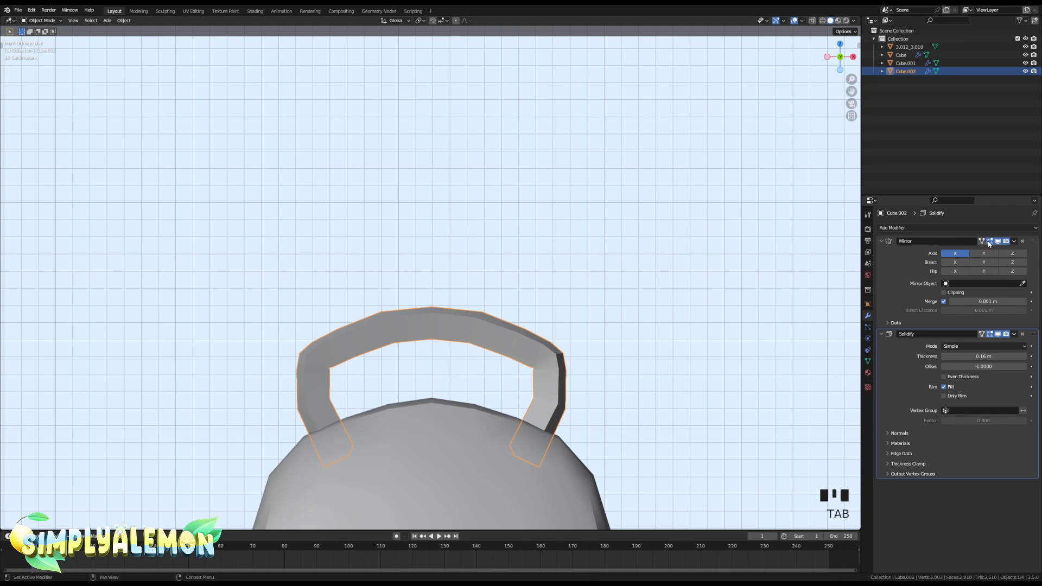
# Apply the handle's Mirror and Solidify modifiers in Object Mode.
pyautogui.click(1014, 241)
pyautogui.click(977, 249)
pyautogui.click(1014, 241)
pyautogui.click(977, 249)
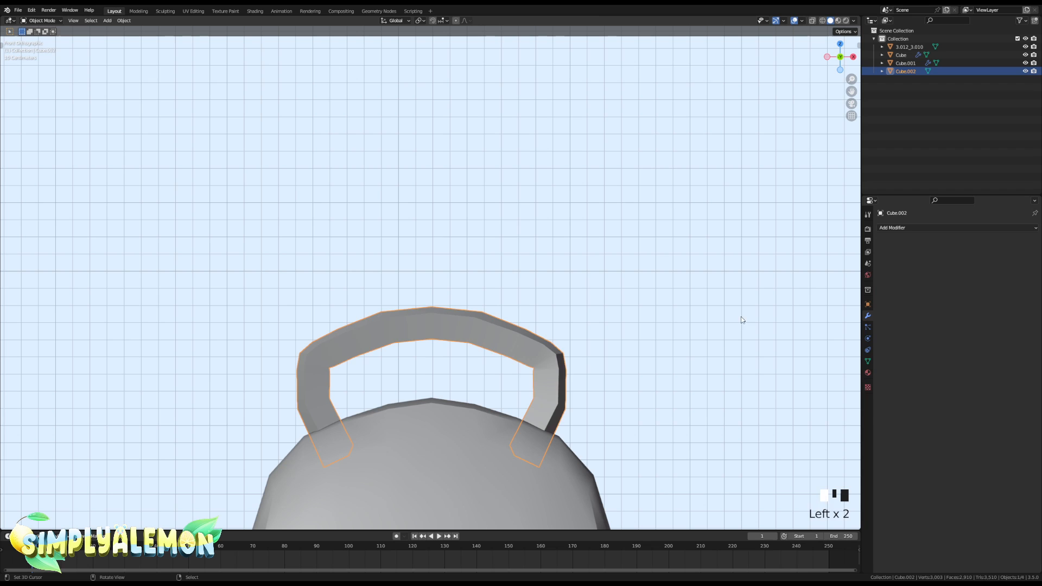
# Scale the handle's mesh down to roughly half its size and lower it along Z onto the backpack's top.
pyautogui.press('Tab')
pyautogui.press('s')
pyautogui.click(552, 344)
pyautogui.press('g')
pyautogui.press('z')
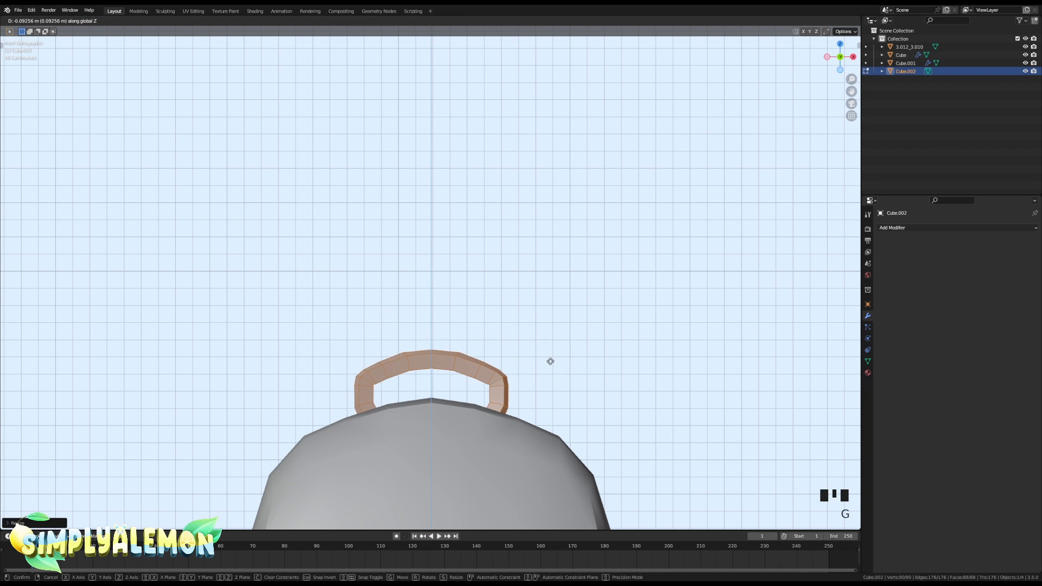
pyautogui.click(612, 381)
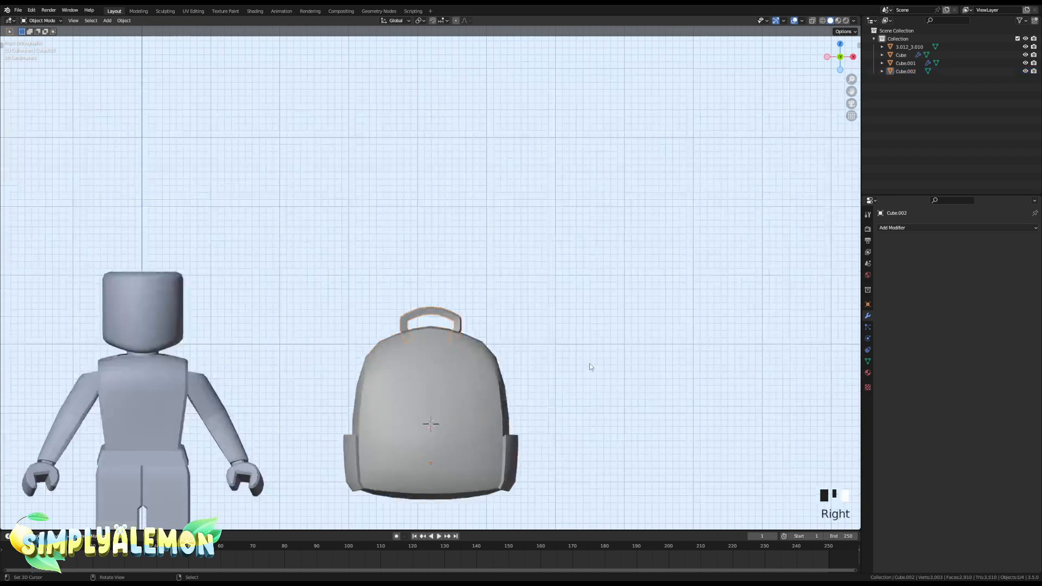
# Select the backpack body and enter Edit Mode with its side in view.
pyautogui.moveTo(589, 363); pyautogui.dragTo(540, 169, button='middle')
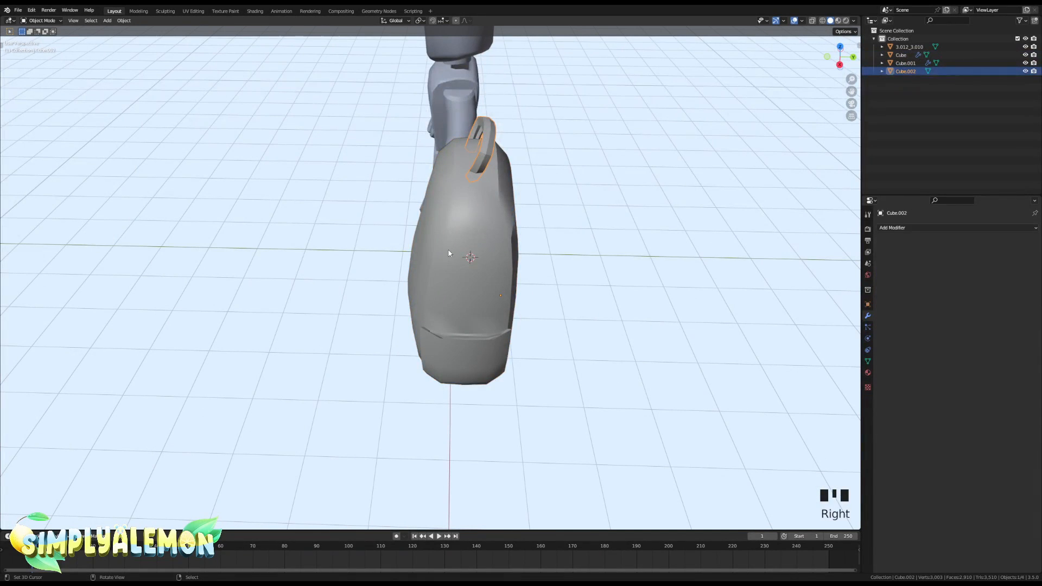
pyautogui.click(477, 219)
pyautogui.press('Tab')
pyautogui.scroll(3, 477, 219)
pyautogui.keyDown('shift'); pyautogui.moveTo(514, 298); pyautogui.dragTo(428, 392, button='middle'); pyautogui.keyUp('shift')
# Try a loop cut running horizontally across the backpack's side.
pyautogui.hotkey('ctrl', 'r')
pyautogui.click(421, 336)
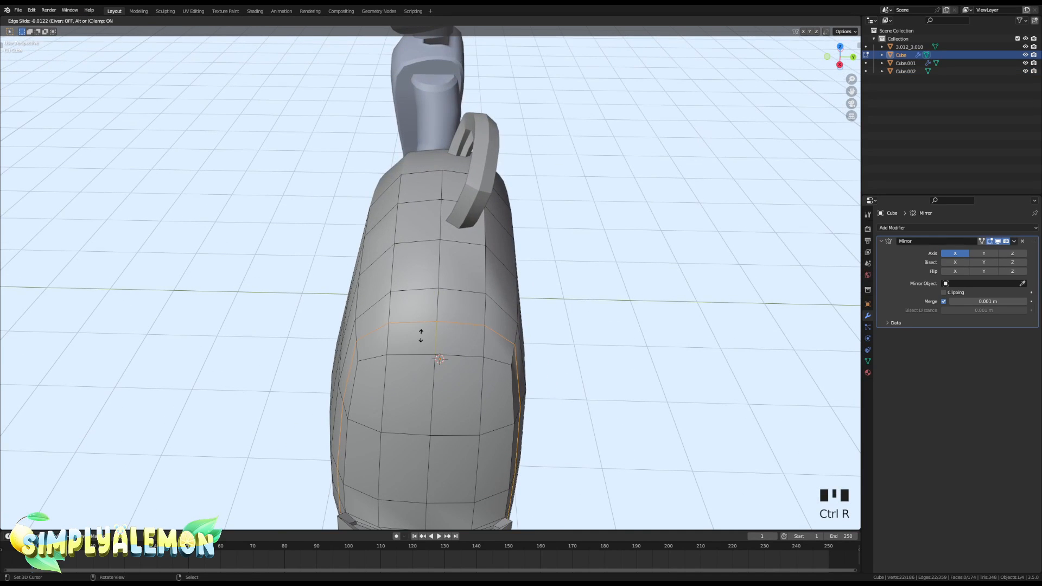
pyautogui.click(422, 338)
pyautogui.hotkey('ctrl', 'z')
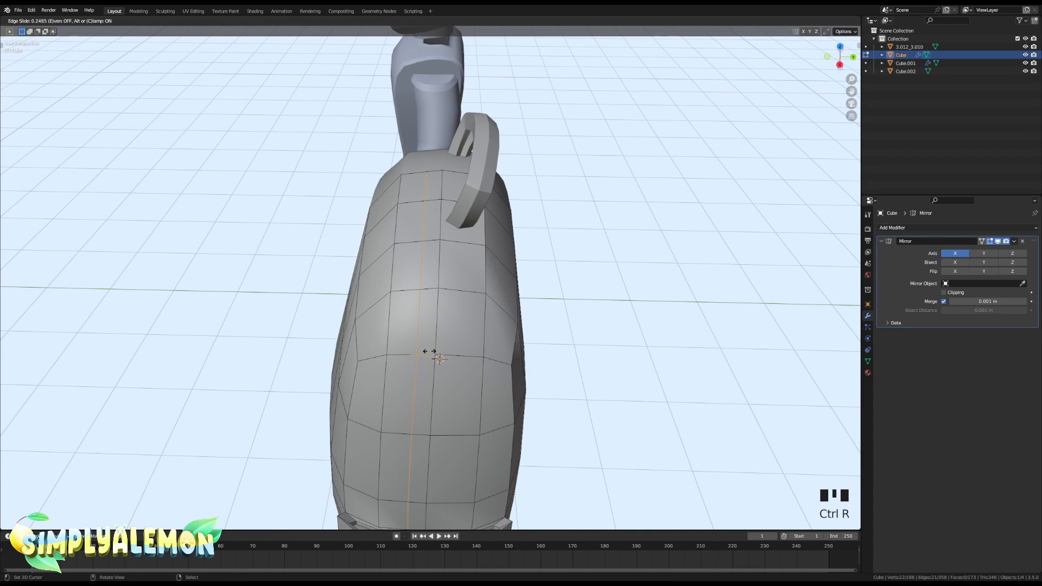
# Add two vertical loop cuts along the backpack's side, one close to each side of its middle edge loop.
pyautogui.click(429, 352)
pyautogui.hotkey('ctrl', 'r')
pyautogui.click(437, 353)
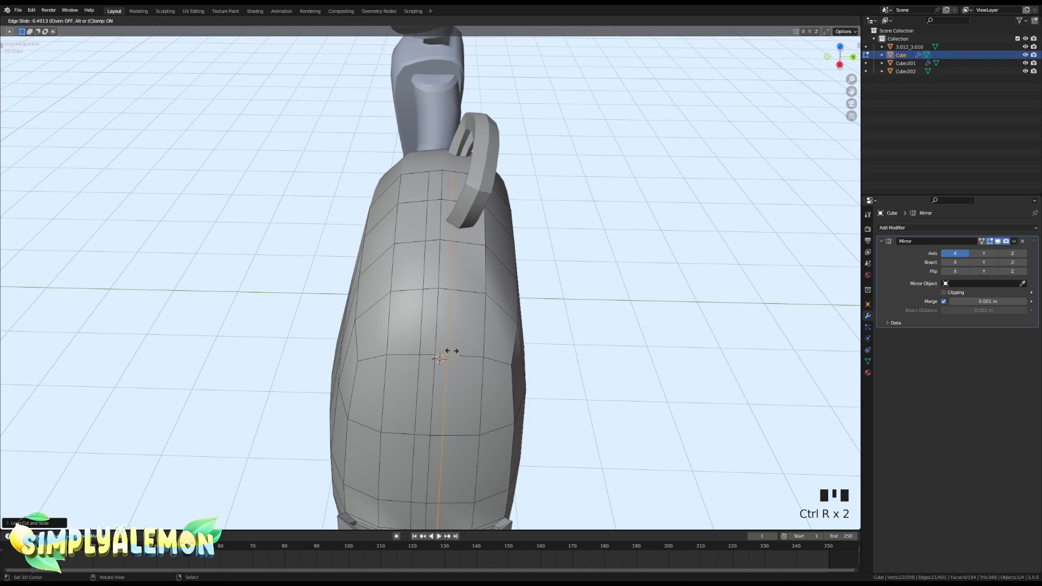
pyautogui.click(454, 351)
# Select the face strip between the two new loops, down to the pocket, and extrude it along normals about 0.046 m inward.
pyautogui.rightClick(435, 185)
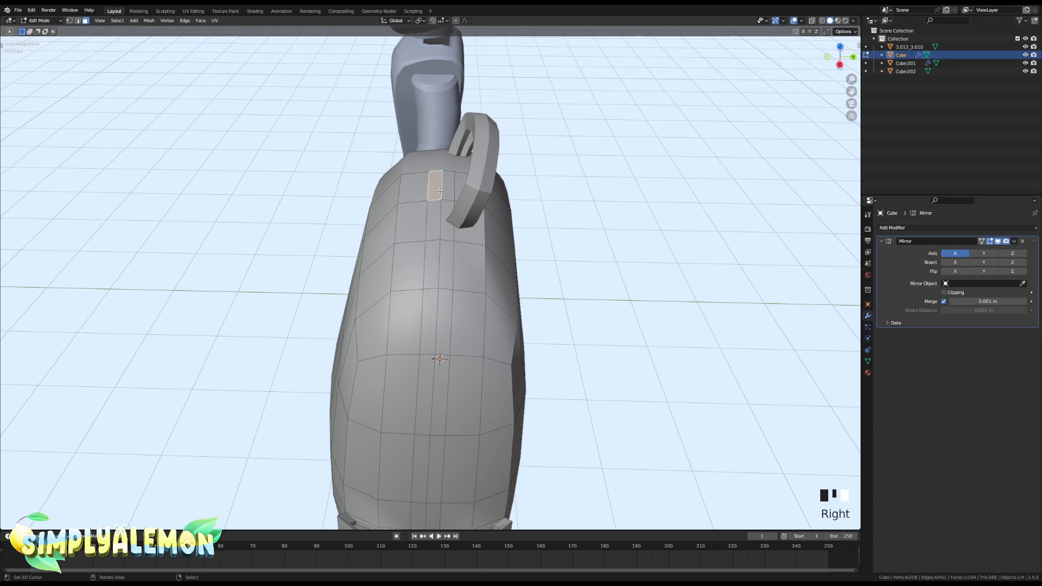
pyautogui.keyDown('shift'); pyautogui.rightClick(448, 186); pyautogui.keyUp('shift')
pyautogui.keyDown('shift'); pyautogui.rightClick(447, 221); pyautogui.keyUp('shift')
pyautogui.keyDown('shift'); pyautogui.rightClick(434, 221); pyautogui.keyUp('shift')
pyautogui.keyDown('shift'); pyautogui.rightClick(446, 266); pyautogui.keyUp('shift')
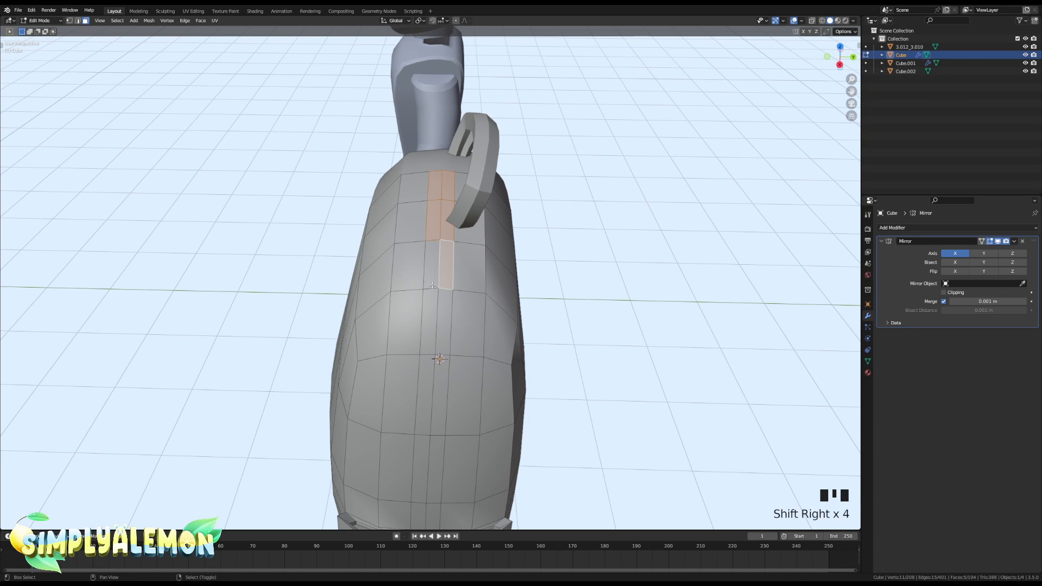
pyautogui.keyDown('shift'); pyautogui.rightClick(432, 266); pyautogui.keyUp('shift')
pyautogui.keyDown('shift'); pyautogui.rightClick(430, 323); pyautogui.keyUp('shift')
pyautogui.keyDown('shift'); pyautogui.rightClick(447, 327); pyautogui.keyUp('shift')
pyautogui.keyDown('shift'); pyautogui.rightClick(441, 390); pyautogui.keyUp('shift')
pyautogui.keyDown('shift'); pyautogui.rightClick(425, 394); pyautogui.keyUp('shift')
pyautogui.keyDown('shift'); pyautogui.moveTo(459, 404); pyautogui.dragTo(459, 244, button='middle'); pyautogui.keyUp('shift')
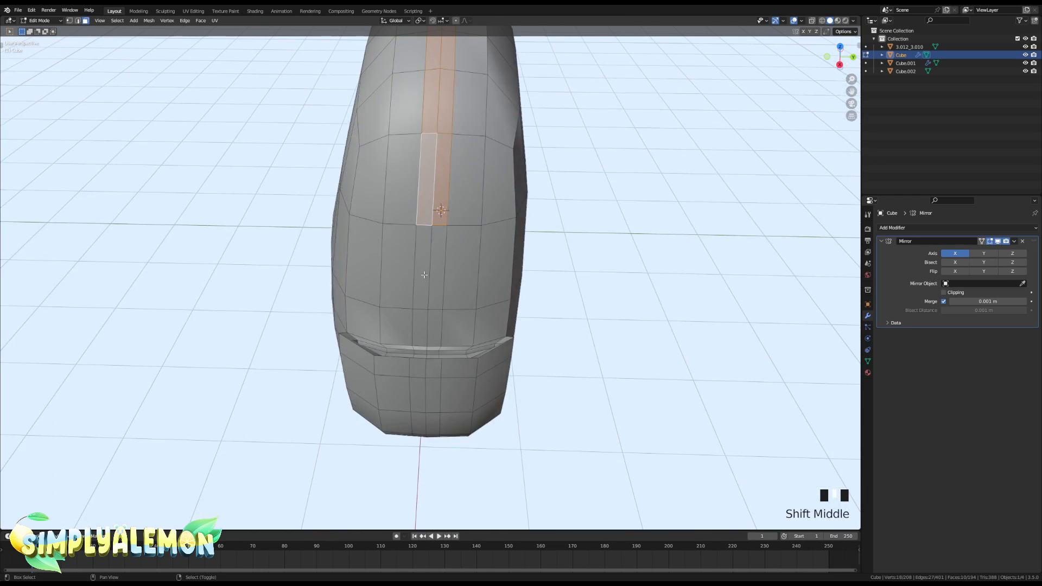
pyautogui.keyDown('shift'); pyautogui.rightClick(423, 275); pyautogui.keyUp('shift')
pyautogui.keyDown('shift'); pyautogui.rightClick(437, 280); pyautogui.keyUp('shift')
pyautogui.keyDown('shift'); pyautogui.rightClick(432, 322); pyautogui.keyUp('shift')
pyautogui.keyDown('shift'); pyautogui.rightClick(419, 326); pyautogui.keyUp('shift')
pyautogui.keyDown('shift'); pyautogui.moveTo(419, 325); pyautogui.dragTo(566, 321, button='middle'); pyautogui.keyUp('shift')
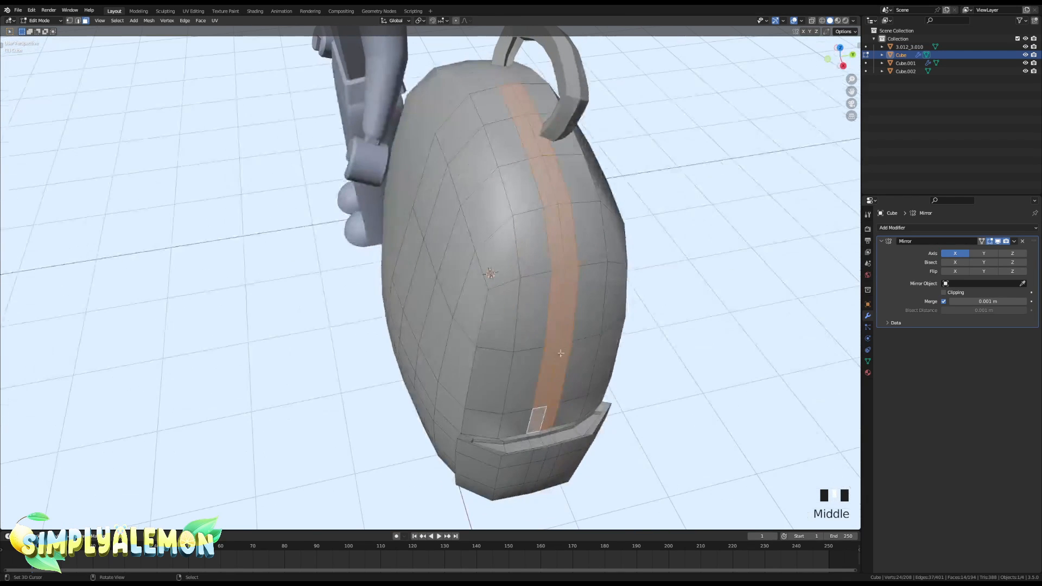
pyautogui.hotkey('alt', 'e')
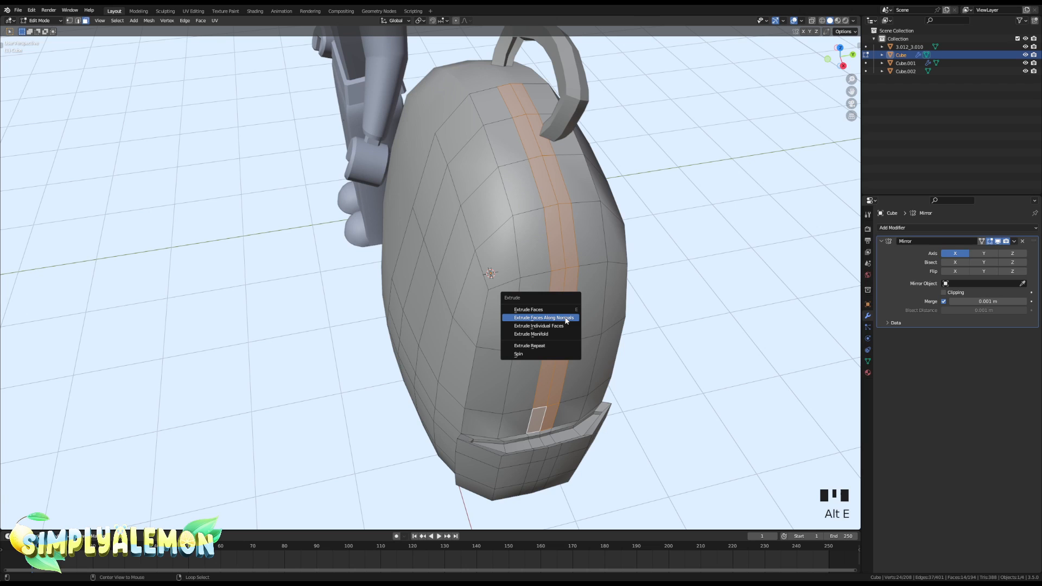
pyautogui.click(566, 318)
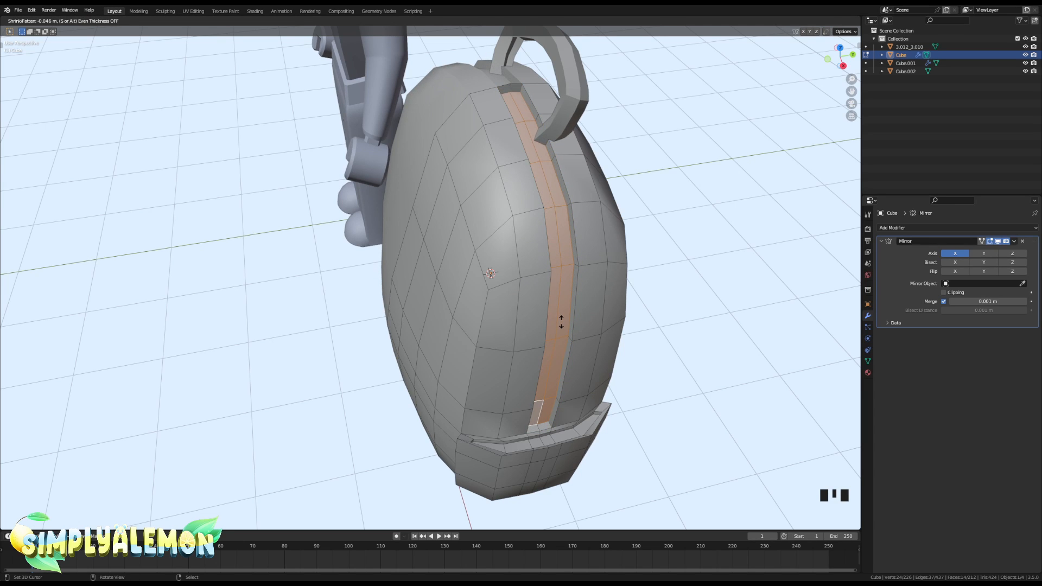
pyautogui.click(561, 322)
# Return to Object Mode and apply the backpack body's Mirror modifier.
pyautogui.press('Tab')
pyautogui.moveTo(561, 342)
pyautogui.mouseDown(button='middle')
pyautogui.moveTo(544, 287)
pyautogui.moveTo(558, 331)
pyautogui.mouseUp(button='middle')
pyautogui.scroll(4, 558, 329)
pyautogui.keyDown('shift'); pyautogui.moveTo(564, 203); pyautogui.dragTo(513, 337, button='middle'); pyautogui.keyUp('shift')
pyautogui.rightClick(470, 264)
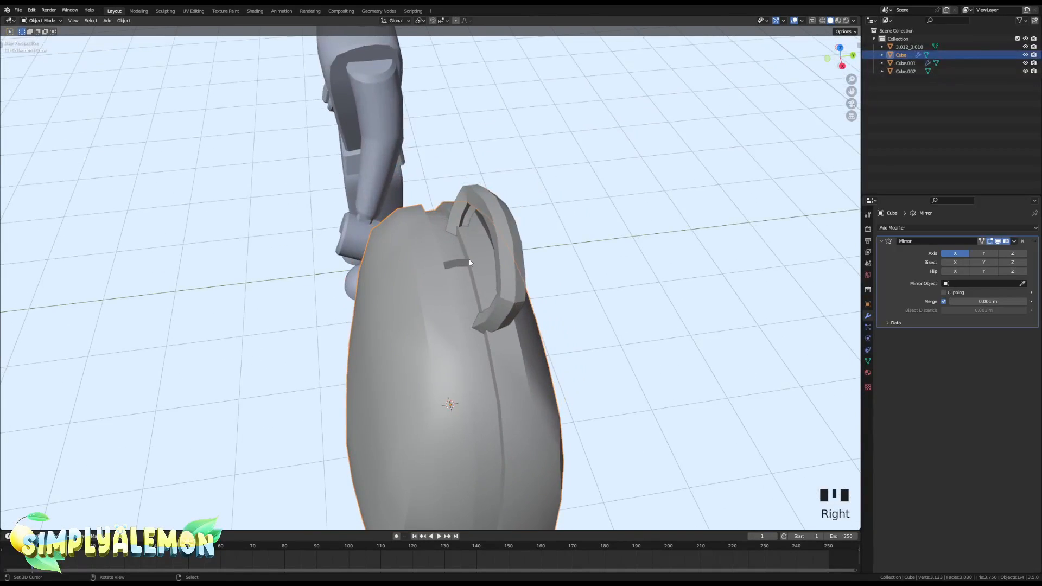
pyautogui.moveTo(470, 264); pyautogui.dragTo(515, 255, button='middle')
pyautogui.scroll(2, 523, 249)
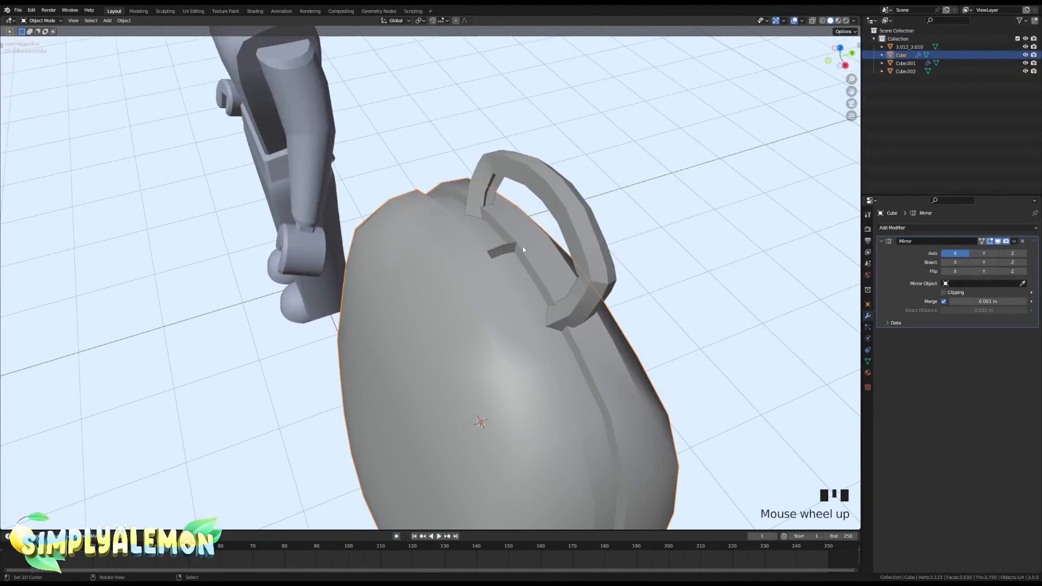
pyautogui.click(1015, 241)
pyautogui.click(997, 251)
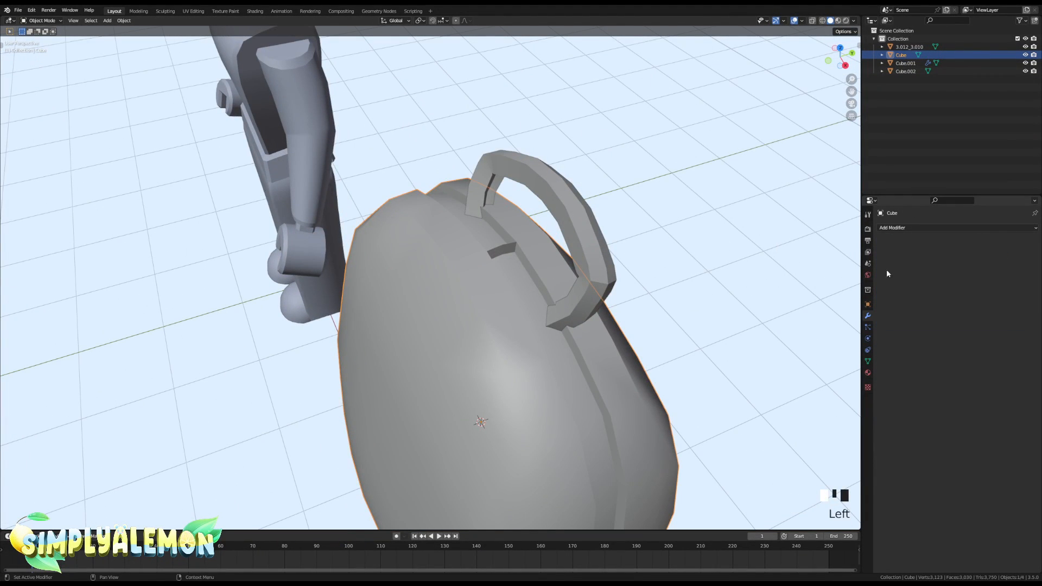
# In Edit Mode, delete the two pairs of wall faces that block the groove at the backpack's top centre.
pyautogui.scroll(2, 698, 301)
pyautogui.keyDown('shift'); pyautogui.moveTo(694, 304); pyautogui.dragTo(554, 360, button='middle'); pyautogui.keyUp('shift')
pyautogui.press('Tab')
pyautogui.scroll(2, 418, 290)
pyautogui.rightClick(418, 290)
pyautogui.keyDown('shift'); pyautogui.rightClick(463, 281); pyautogui.keyUp('shift')
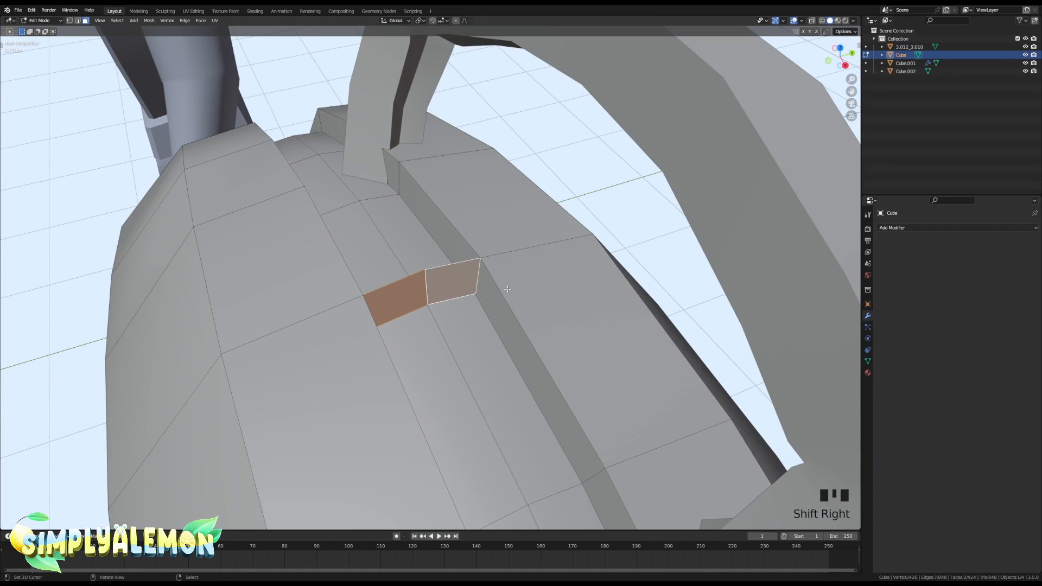
pyautogui.press('Delete')
pyautogui.click(506, 288)
pyautogui.rightClick(396, 293)
pyautogui.keyDown('shift'); pyautogui.rightClick(449, 276); pyautogui.keyUp('shift')
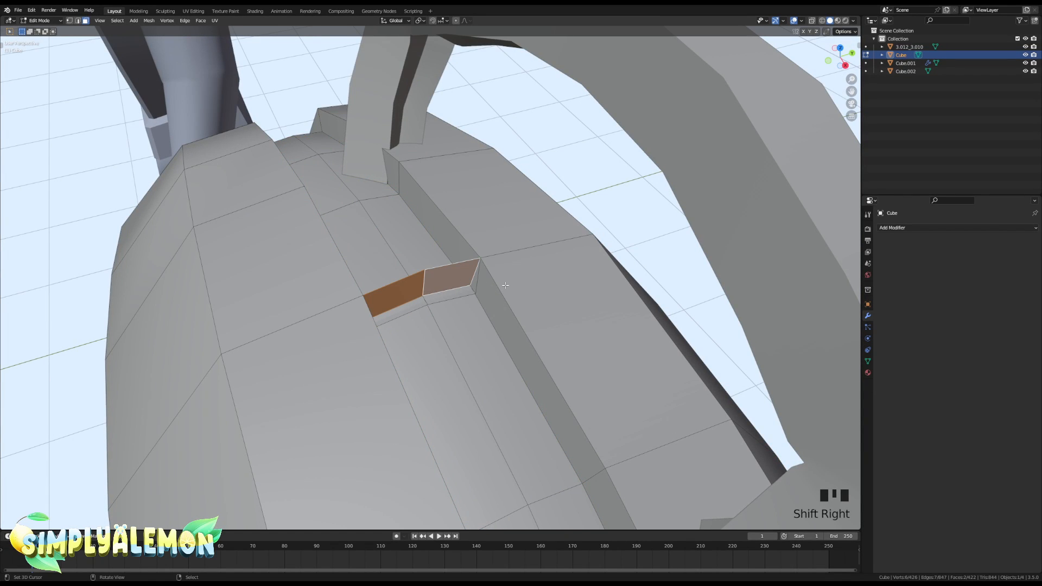
pyautogui.press('Delete')
pyautogui.click(505, 286)
# Merge the vertex pairs across the gap in the groove's floor at the backpack's top to close the seam.
pyautogui.moveTo(506, 286); pyautogui.dragTo(543, 382, button='middle')
pyautogui.press('1')
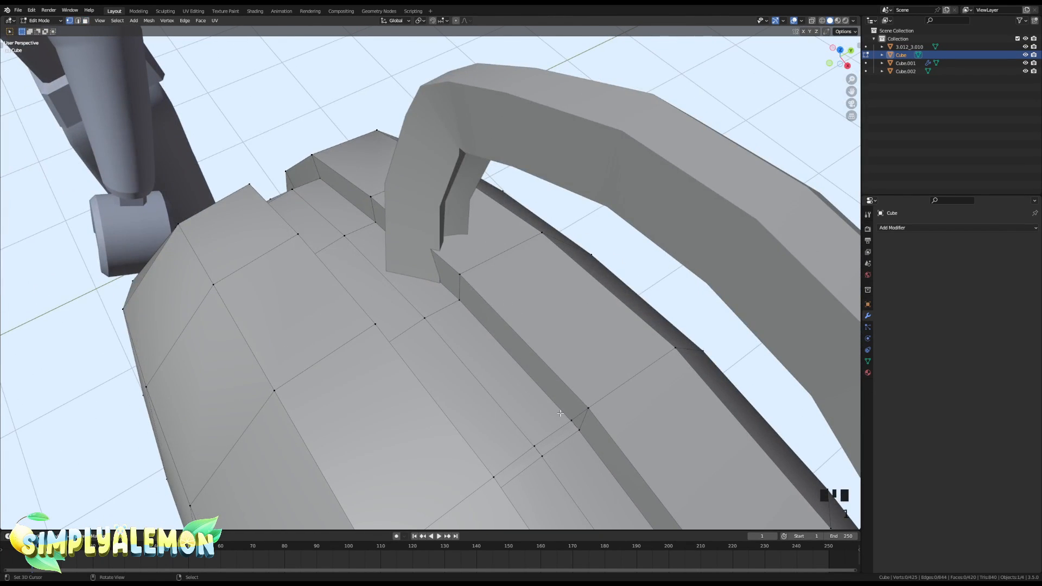
pyautogui.press('m')
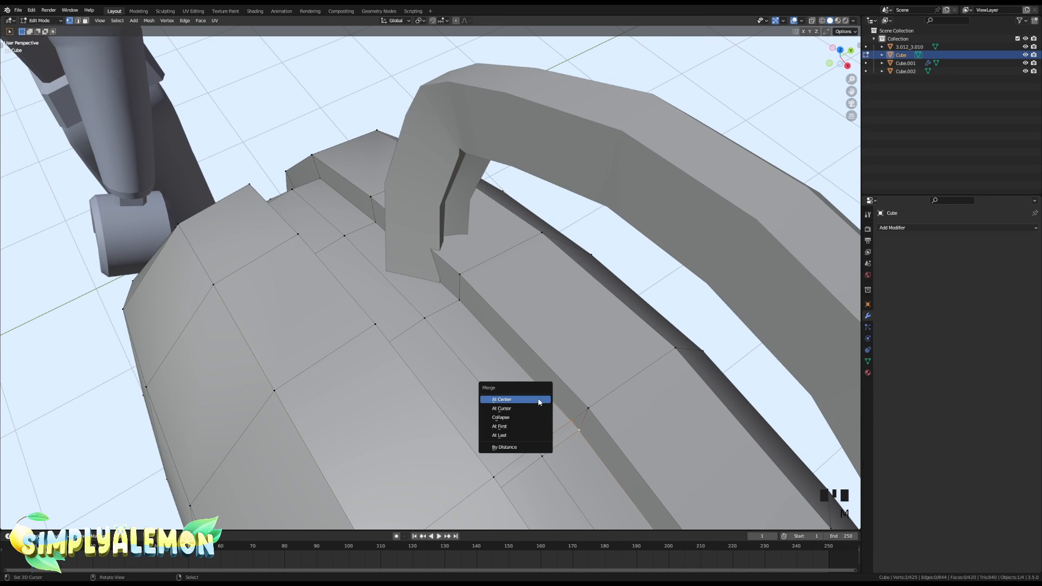
pyautogui.click(538, 399)
pyautogui.press('m')
pyautogui.click(530, 432)
pyautogui.keyDown('shift'); pyautogui.moveTo(531, 431); pyautogui.dragTo(519, 305, button='middle'); pyautogui.keyUp('shift')
pyautogui.rightClick(360, 266)
pyautogui.keyDown('shift'); pyautogui.rightClick(361, 277); pyautogui.keyUp('shift')
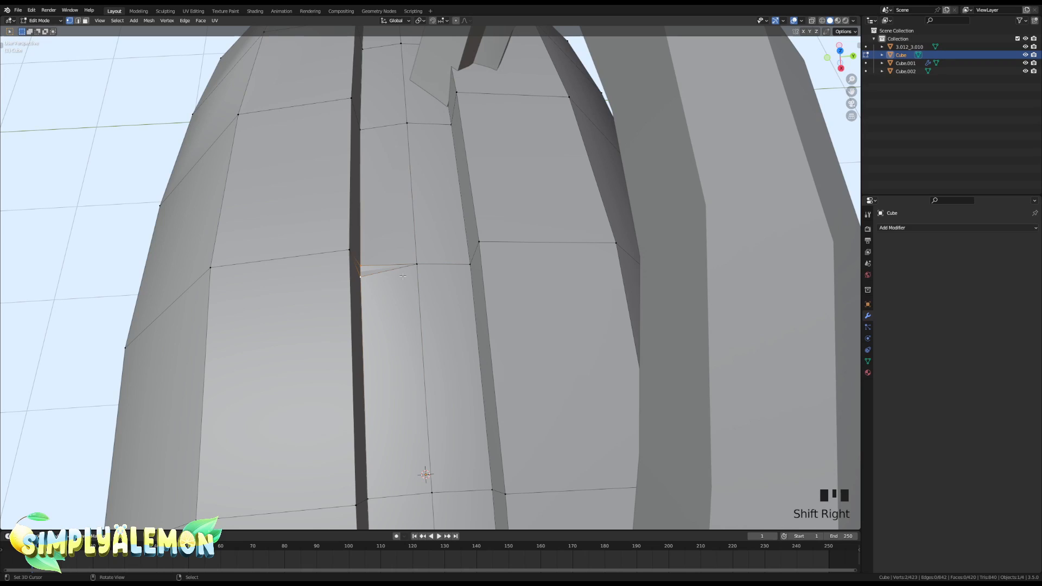
pyautogui.press('m')
pyautogui.click(369, 272)
# In Object Mode, move the handle along Y to a better position on the backpack's top.
pyautogui.scroll(-5, 433, 334)
pyautogui.press('Tab')
pyautogui.moveTo(433, 333); pyautogui.dragTo(480, 293, button='middle')
pyautogui.rightClick(479, 191)
pyautogui.moveTo(479, 191); pyautogui.dragTo(495, 231, button='middle')
pyautogui.press('g')
pyautogui.press('y')
pyautogui.click(510, 235)
pyautogui.press('`')
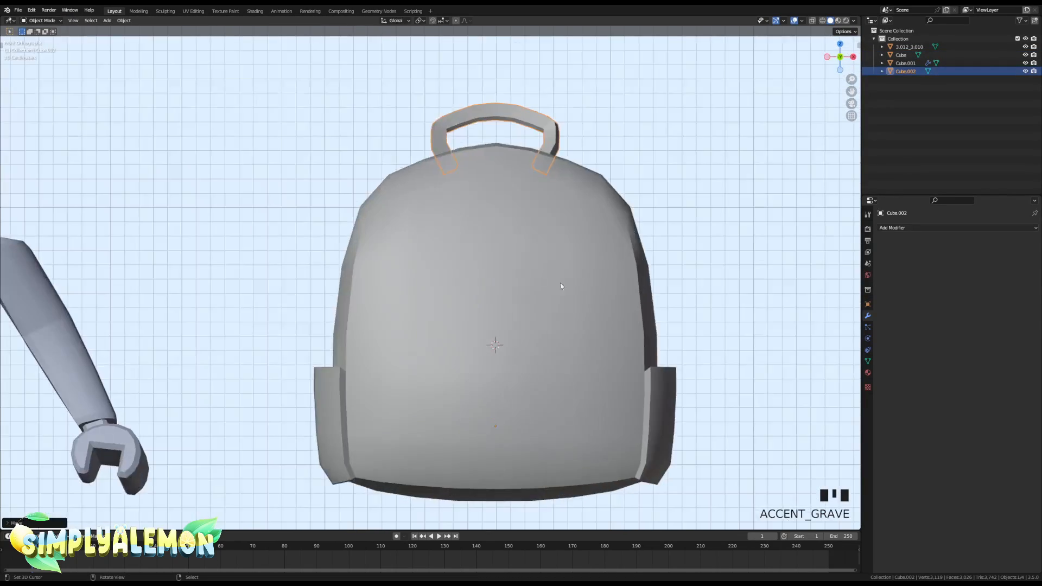
pyautogui.scroll(-4, 563, 285)
pyautogui.rightClick(628, 261)
pyautogui.scroll(-3, 537, 289)
# Open the backpack body in Edit Mode and turn on proportional editing.
pyautogui.rightClick(471, 296)
pyautogui.moveTo(505, 301); pyautogui.dragTo(458, 291, button='middle')
pyautogui.press('Tab')
pyautogui.scroll(4, 449, 329)
pyautogui.click(458, 29)
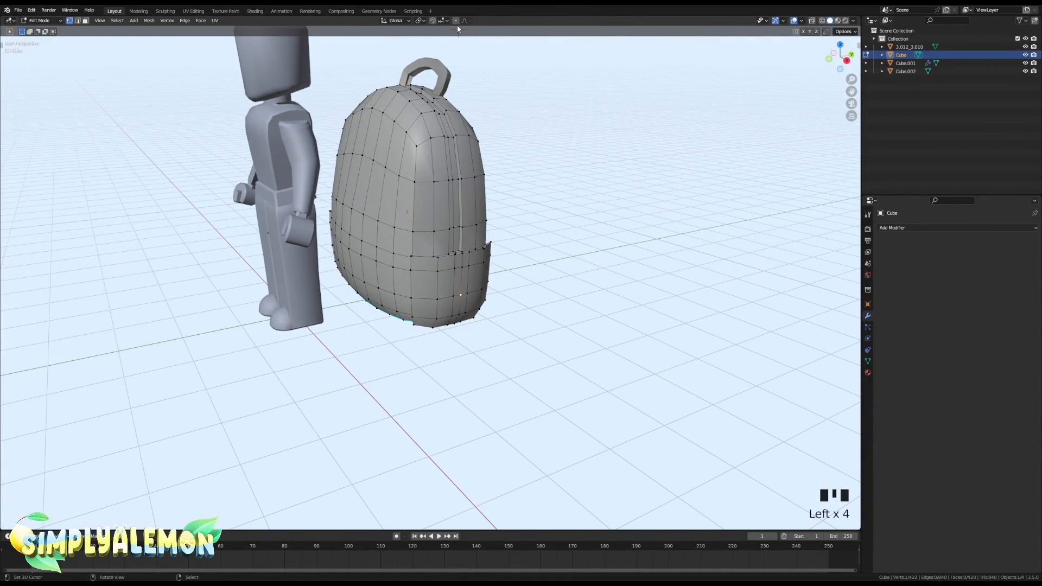
pyautogui.click(458, 25)
# Pull a vertex in the middle of one side pocket outward about 0.12 m along X with a proportional size of about 0.62 m.
pyautogui.keyDown('shift'); pyautogui.moveTo(461, 30); pyautogui.dragTo(474, 79, button='middle'); pyautogui.keyUp('shift')
pyautogui.scroll(3, 511, 404)
pyautogui.keyDown('shift'); pyautogui.moveTo(512, 410); pyautogui.dragTo(468, 363, button='middle'); pyautogui.keyUp('shift')
pyautogui.moveTo(468, 363); pyautogui.dragTo(493, 372, button='middle')
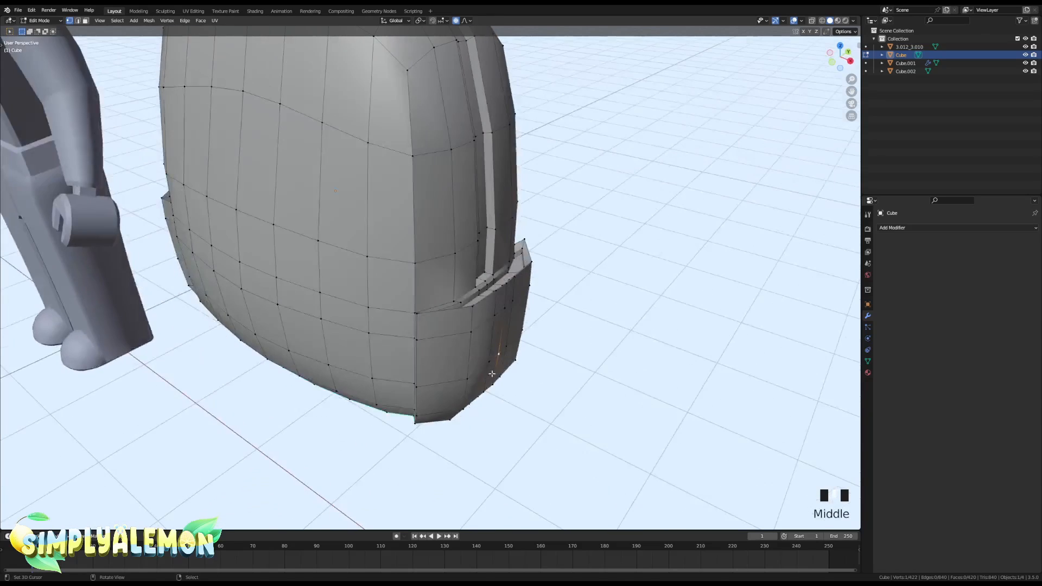
pyautogui.press('g')
pyautogui.scroll(-9, 519, 379)
pyautogui.press('x')
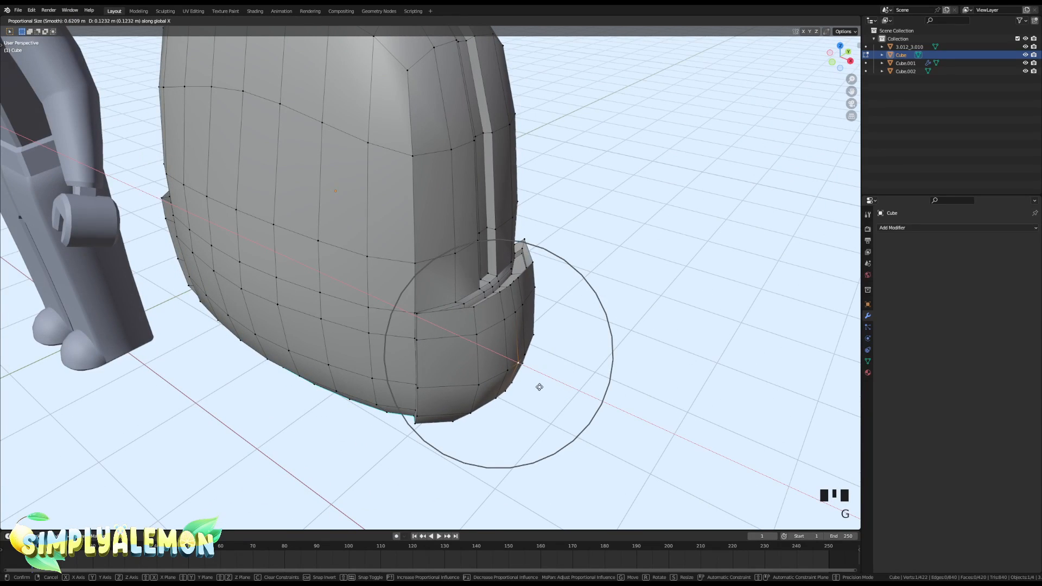
pyautogui.click(541, 387)
pyautogui.press('KP_1')
pyautogui.scroll(-4, 564, 326)
pyautogui.press('Tab')
pyautogui.rightClick(585, 265)
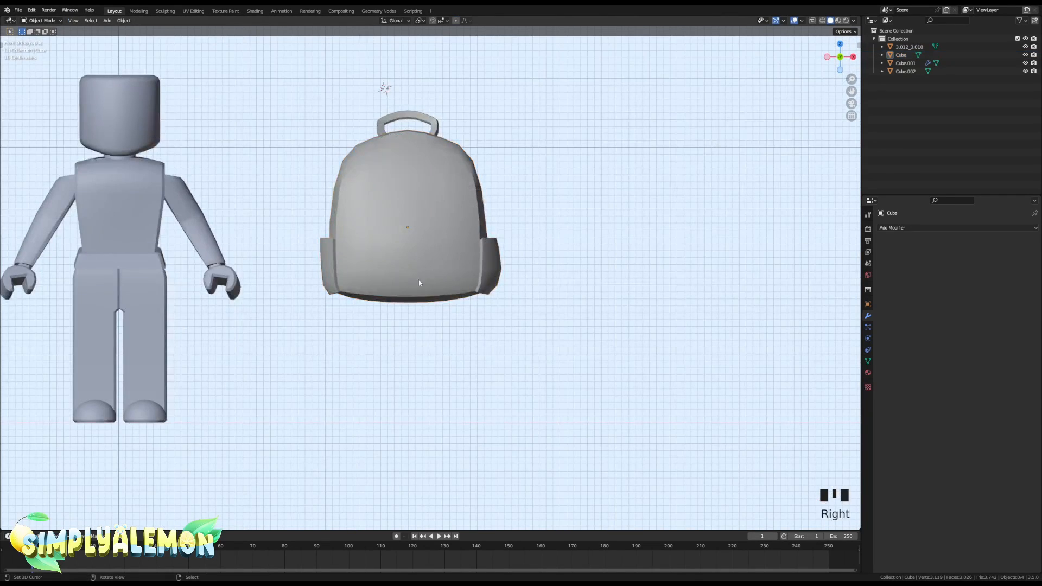
# Bulge the opposite side pocket by moving its middle vertex outward along X with proportional editing, and return to Object Mode.
pyautogui.moveTo(342, 285); pyautogui.dragTo(391, 305, button='middle')
pyautogui.press('Tab')
pyautogui.moveTo(364, 272); pyautogui.dragTo(405, 305, button='middle')
pyautogui.rightClick(410, 317)
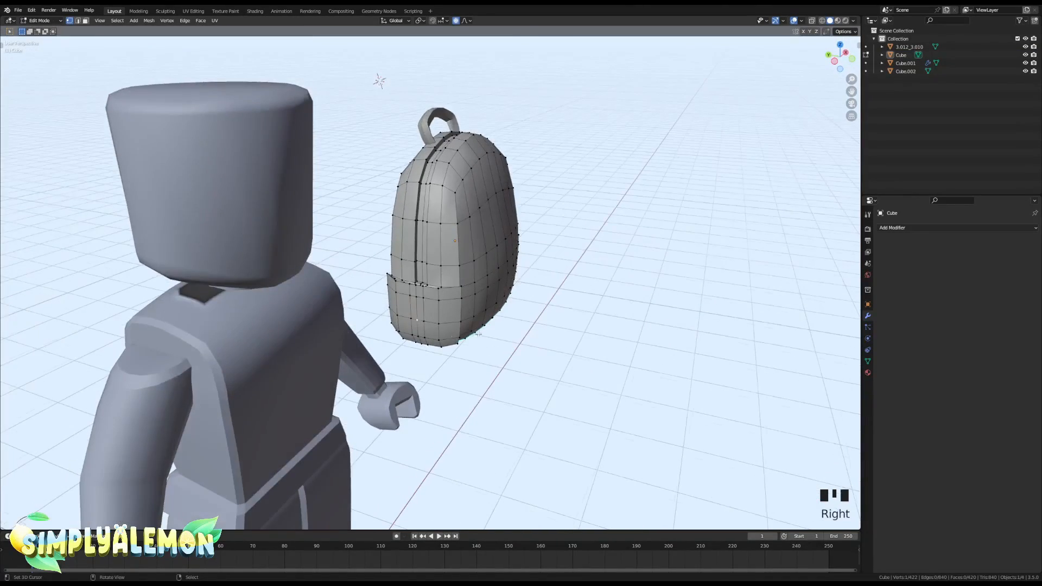
pyautogui.moveTo(488, 326); pyautogui.dragTo(436, 341, button='middle')
pyautogui.press('g')
pyautogui.press('x')
pyautogui.click(430, 341)
pyautogui.press('`')
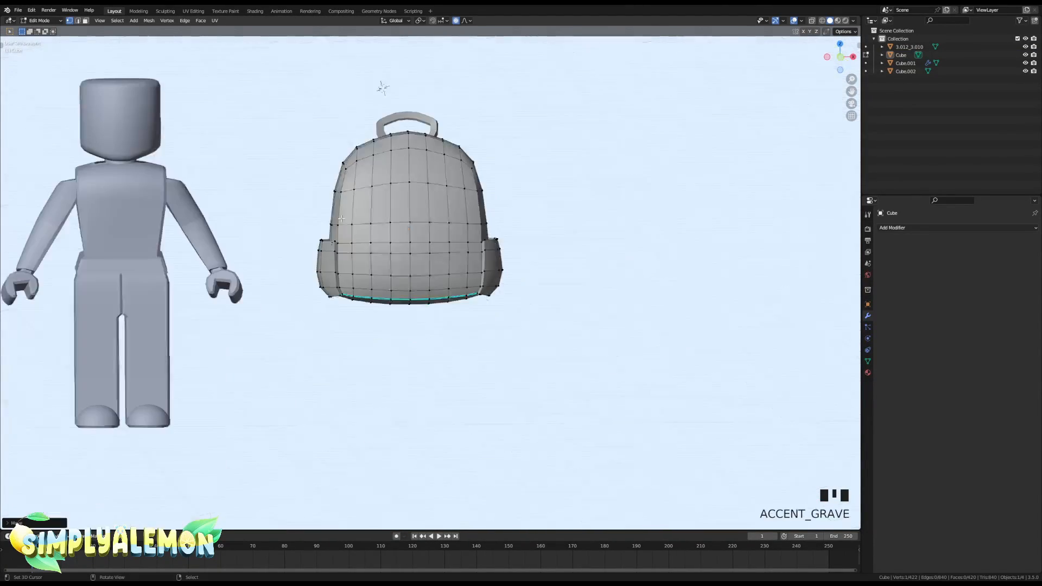
pyautogui.press('Tab')
pyautogui.rightClick(530, 212)
pyautogui.keyDown('shift'); pyautogui.moveTo(445, 241); pyautogui.dragTo(464, 322, button='middle'); pyautogui.keyUp('shift')
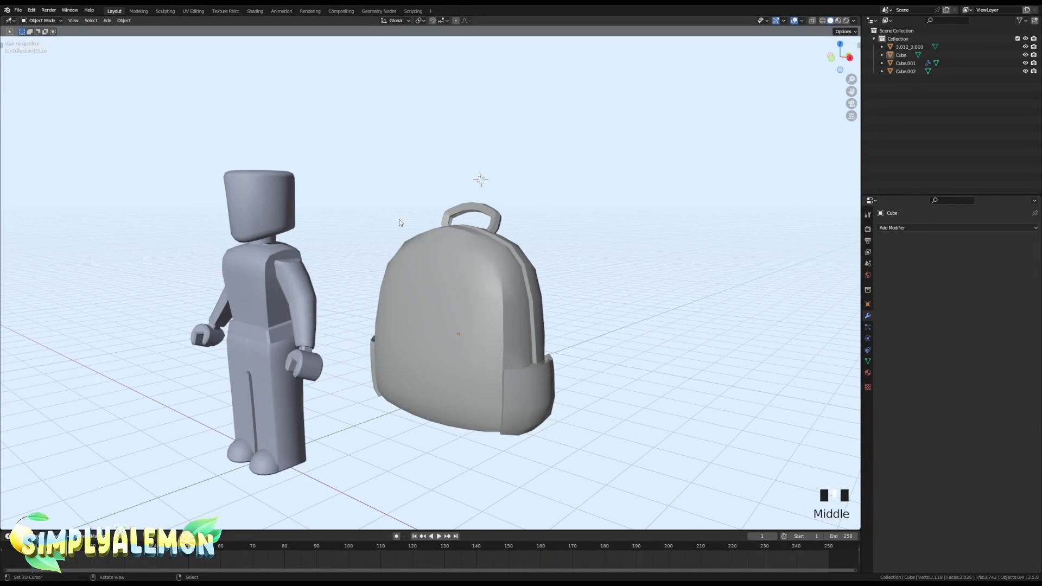
pyautogui.press('`')
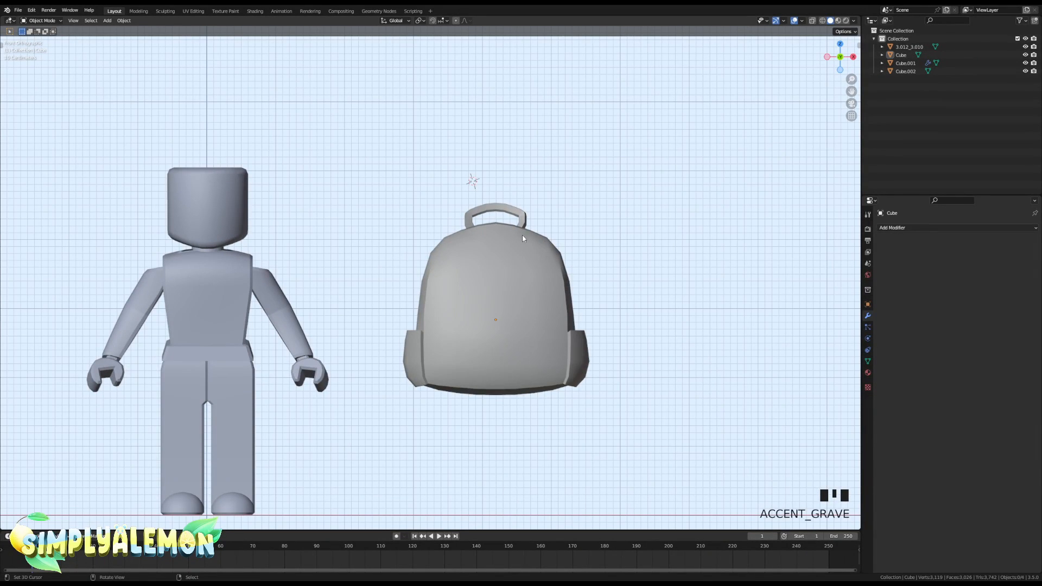